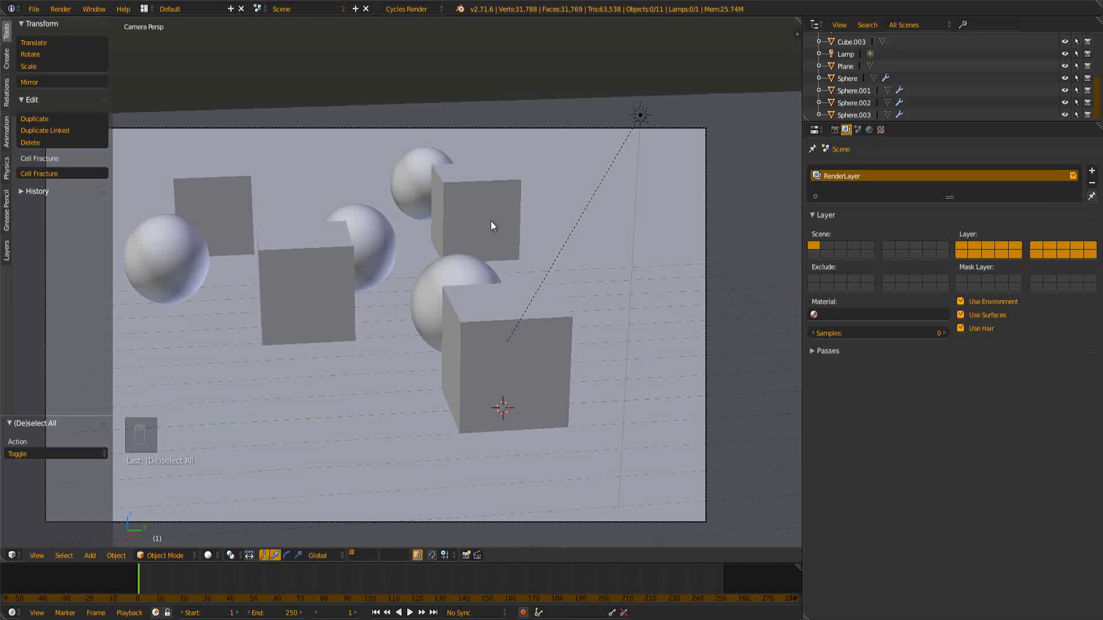
scroll(416, 182, down, 1)
scroll(423, 224, up, 2)
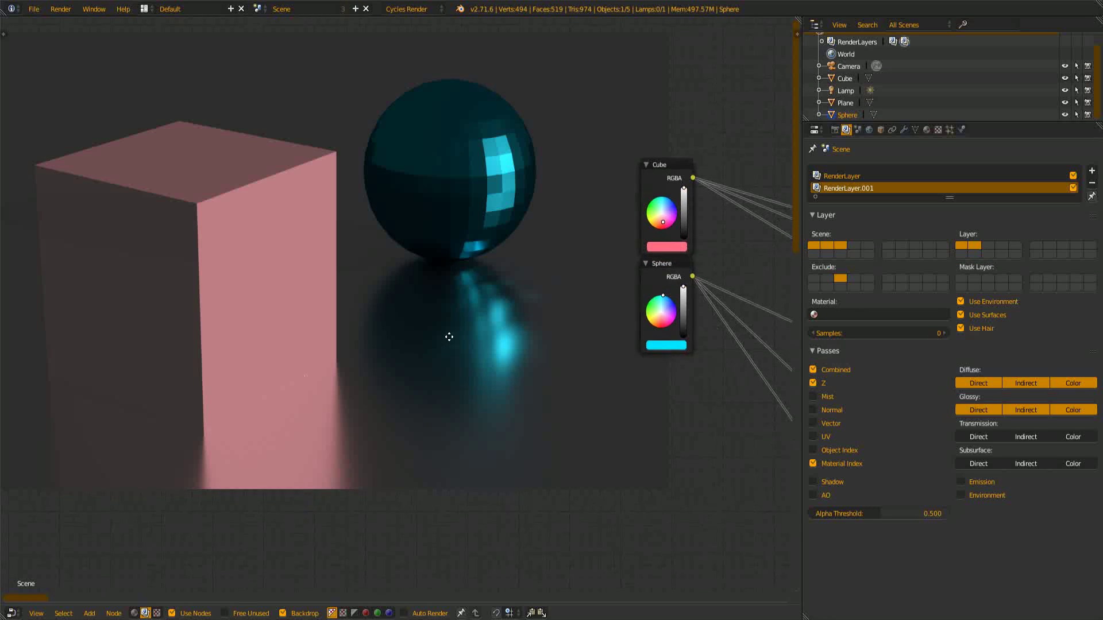
- Change the Cube colour node's colour to green, and follow with red, to recolour the rendered cube
middle_drag(618, 310, 537, 351)
scroll(615, 373, up, 9)
middle_drag(674, 432, 515, 371)
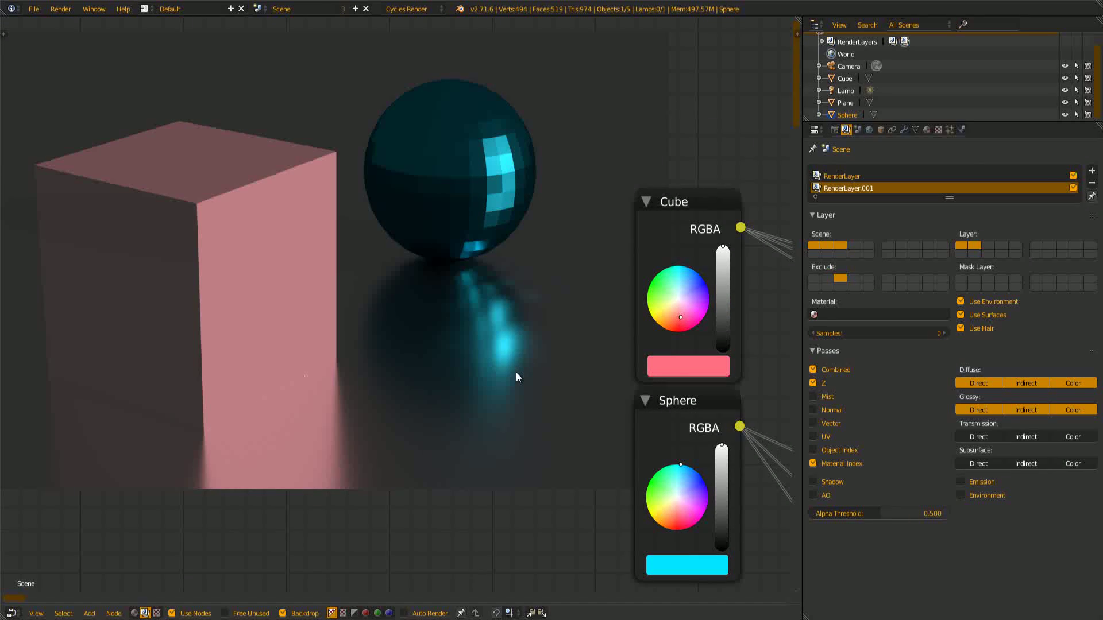
scroll(639, 363, up, 1)
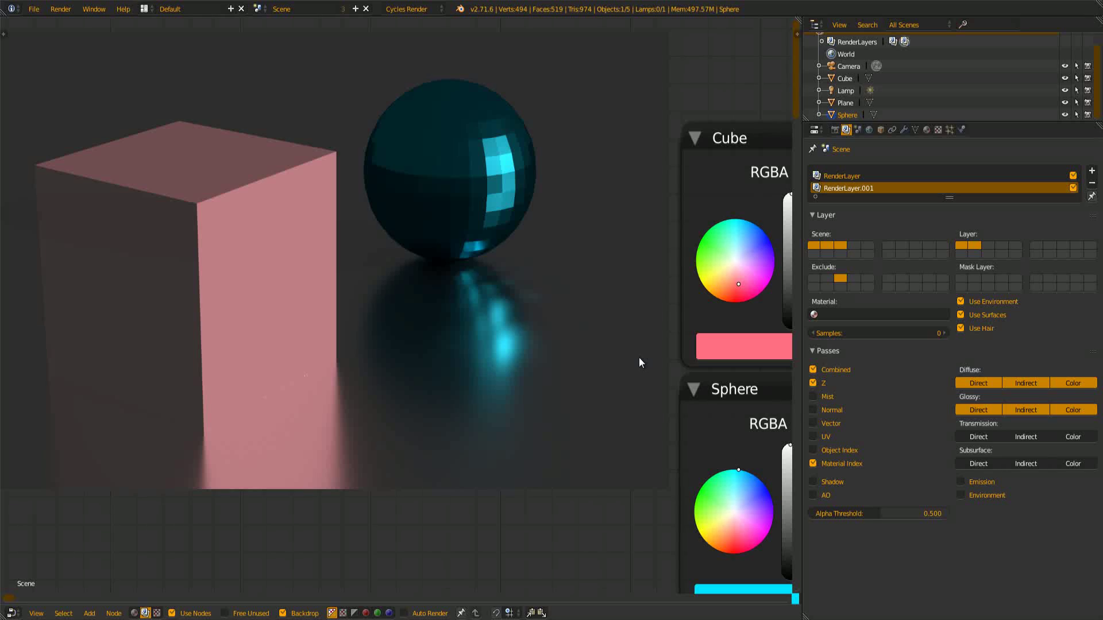
middle_drag(650, 338, 556, 314)
drag(650, 126, 646, 129)
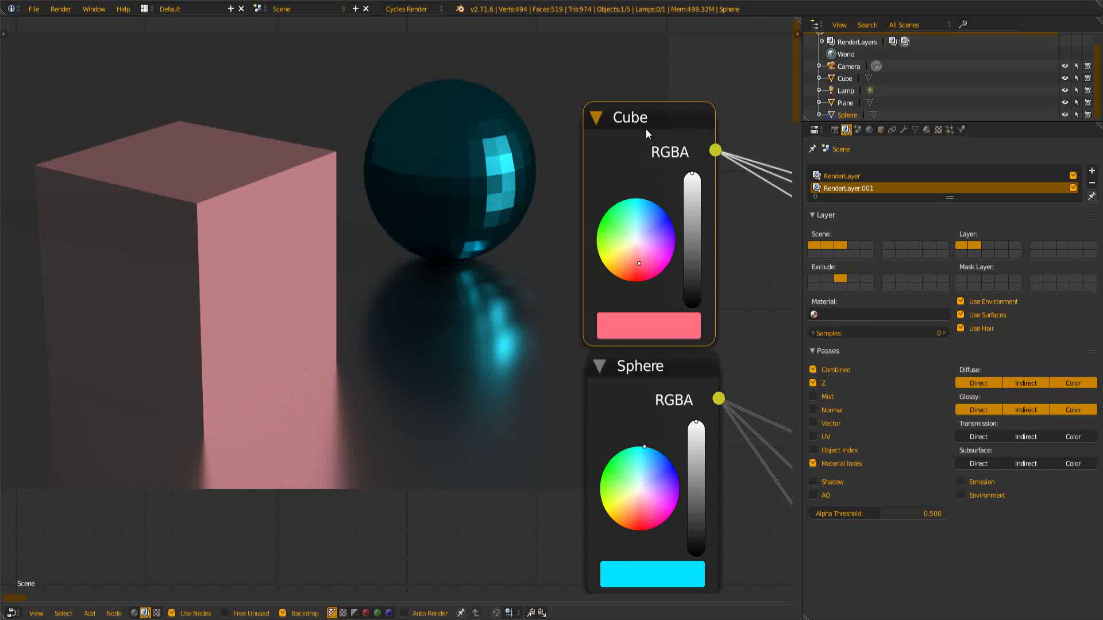
middle_drag(646, 129, 702, 140)
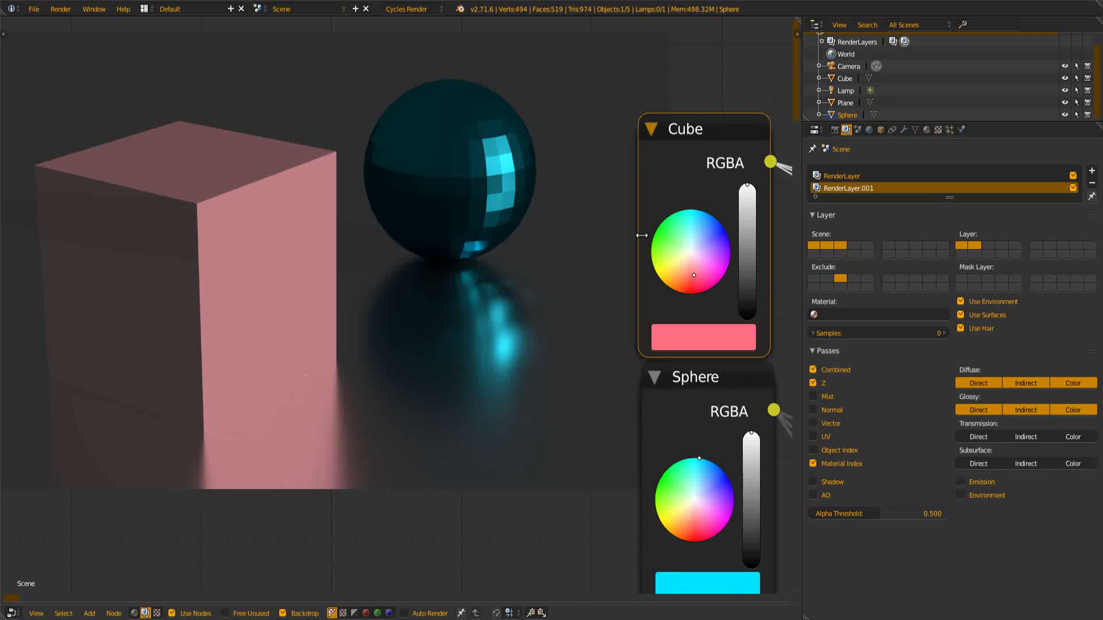
mouse_move(654, 240)
mouse_down()
mouse_move(721, 226)
mouse_move(544, 239)
mouse_up()
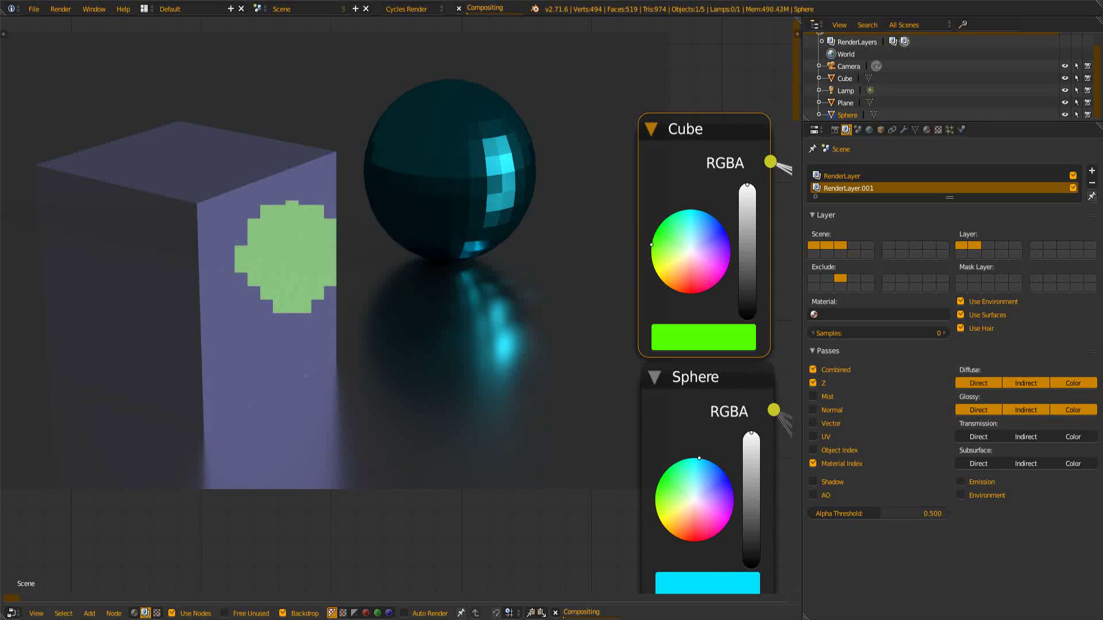
drag(720, 281, 693, 286)
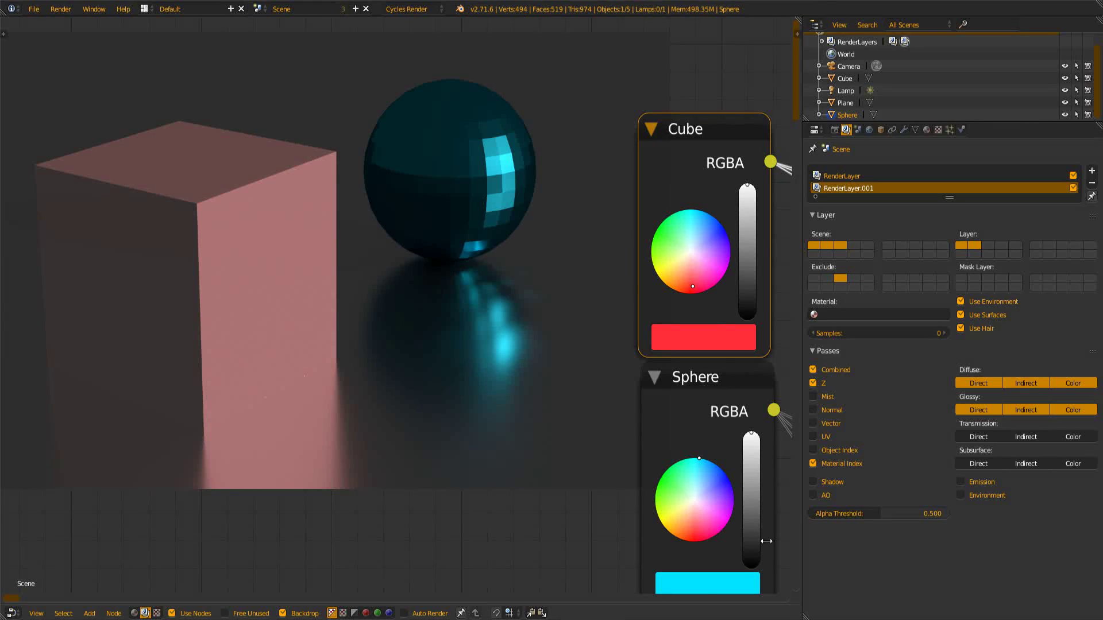
- Set the Sphere colour node to blue and the Cube colour node to green
mouse_move(684, 492)
middle_down()
mouse_move(673, 472)
mouse_move(681, 381)
middle_up()
mouse_move(681, 382)
mouse_down()
mouse_move(706, 407)
mouse_move(657, 412)
mouse_move(707, 378)
mouse_move(672, 351)
mouse_move(664, 405)
mouse_move(685, 415)
mouse_move(726, 368)
mouse_up()
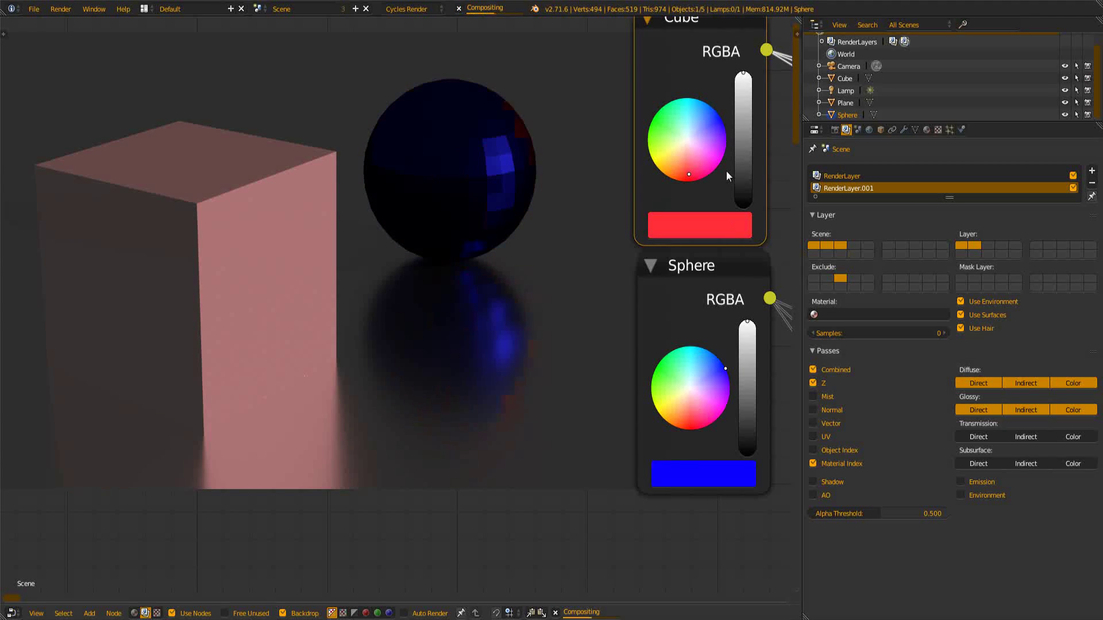
middle_drag(726, 121, 707, 255)
mouse_move(671, 277)
mouse_down()
mouse_move(679, 253)
mouse_move(700, 250)
mouse_move(628, 269)
mouse_up()
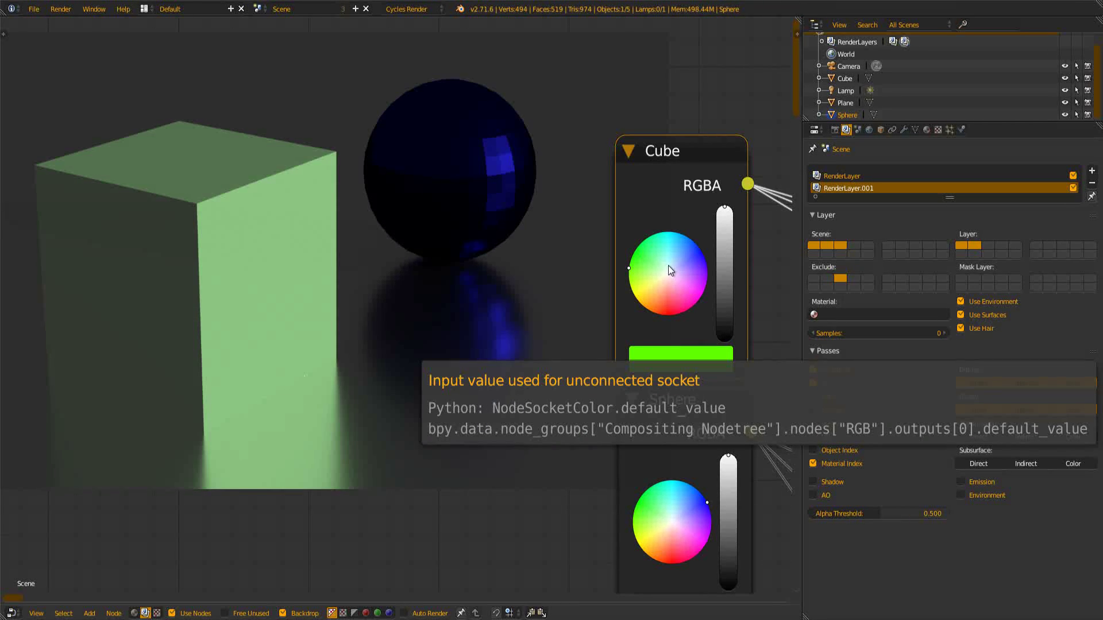
- Try pink and light blue on the Cube colour node and set the Sphere colour node to cyan
scroll(667, 265, down, 2)
drag(614, 294, 604, 299)
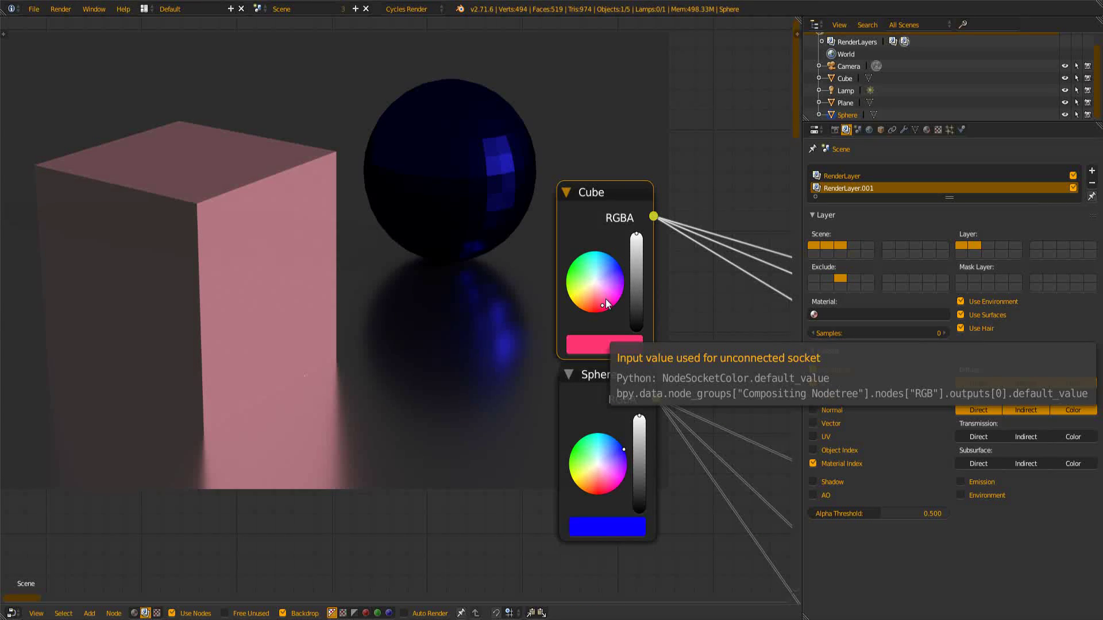
drag(605, 299, 605, 271)
drag(595, 488, 599, 433)
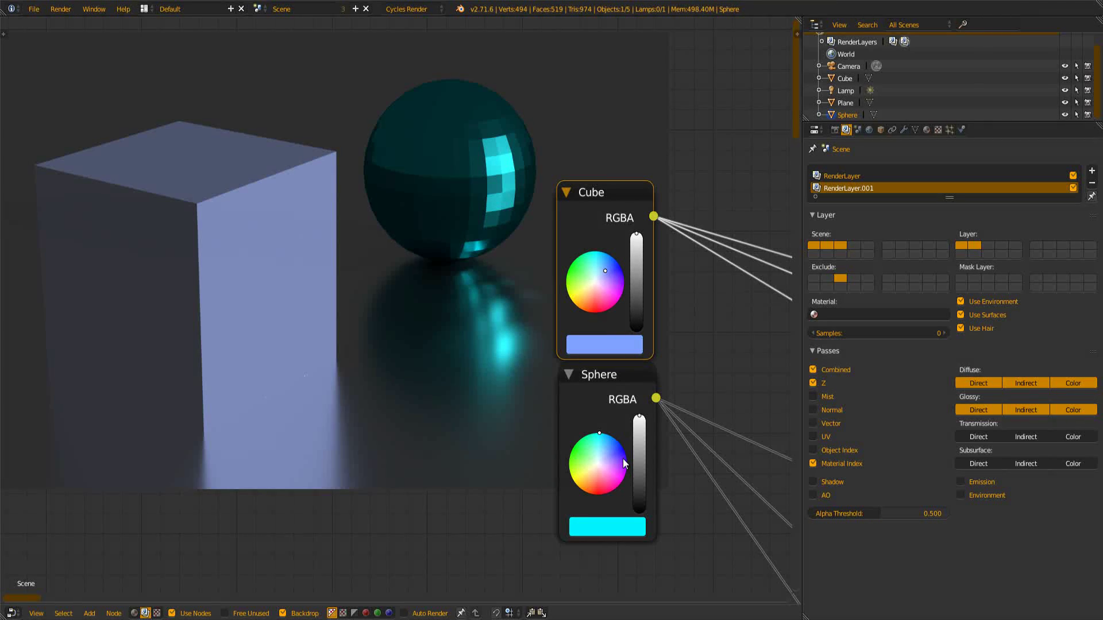
mouse_move(600, 435)
mouse_down()
mouse_move(601, 454)
mouse_move(597, 435)
mouse_up()
- Set the Cube colour node to a yellowish green
scroll(618, 301, up, 1)
drag(618, 301, 612, 277)
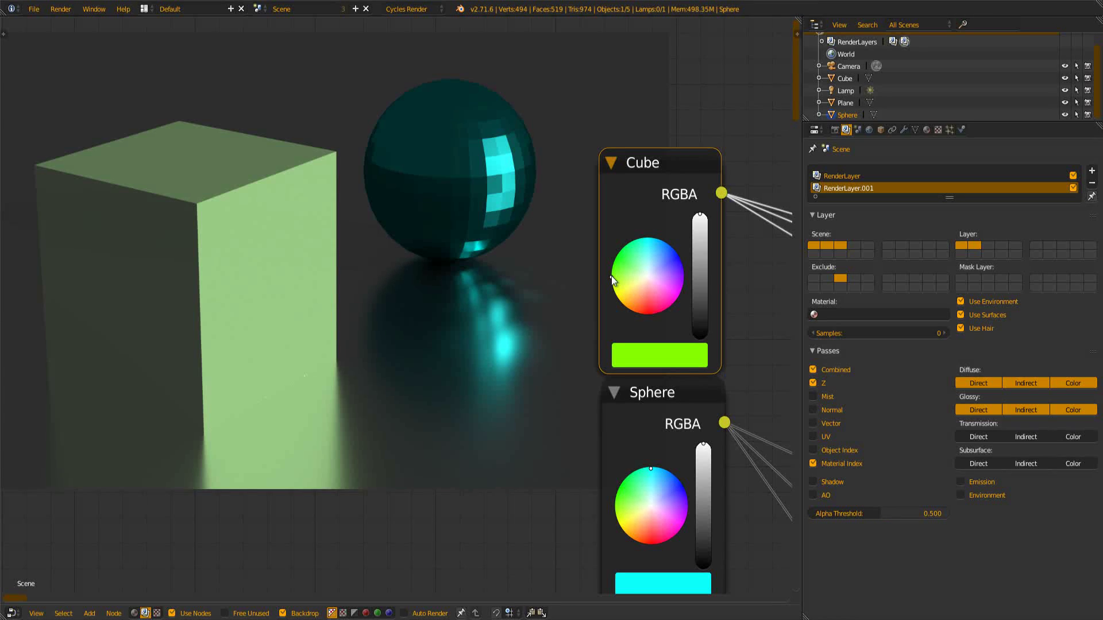
key(g)
click(580, 276)
key(ctrl+z)
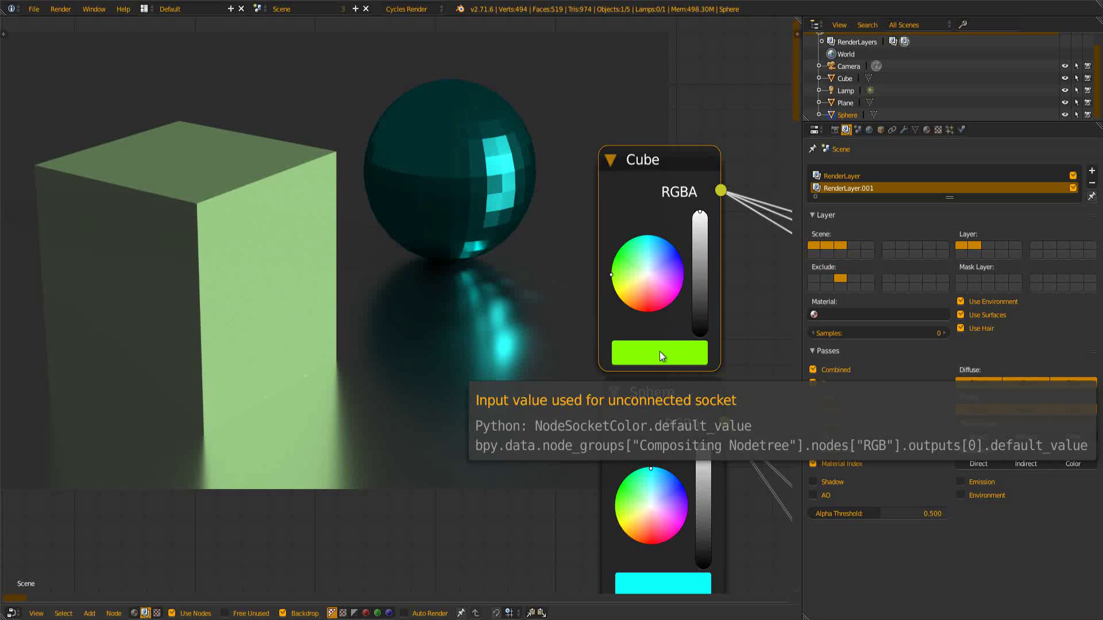
- Examine the whole compositing node tree and the layer settings of RenderLayer and RenderLayer.001
scroll(659, 352, down, 1)
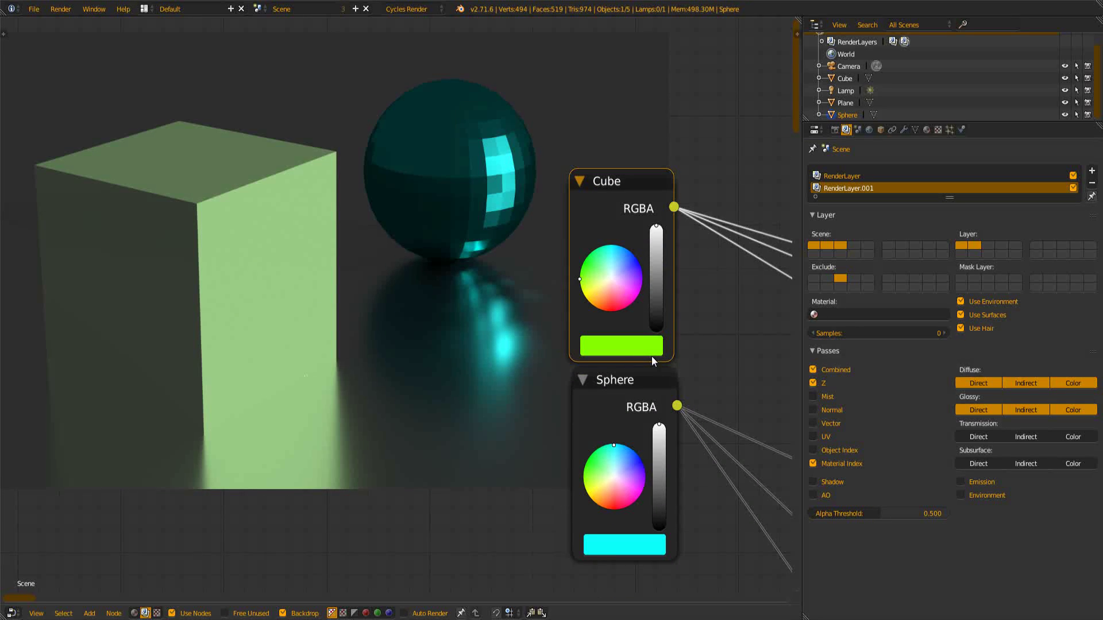
scroll(651, 356, down, 8)
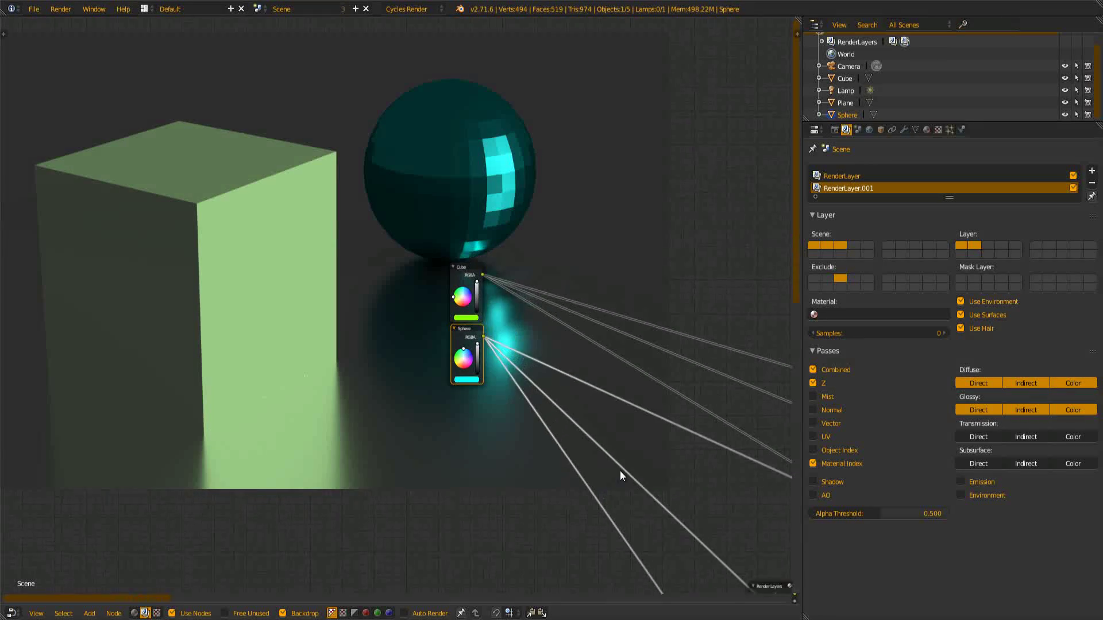
scroll(610, 467, down, 3)
middle_drag(610, 468, 318, 355)
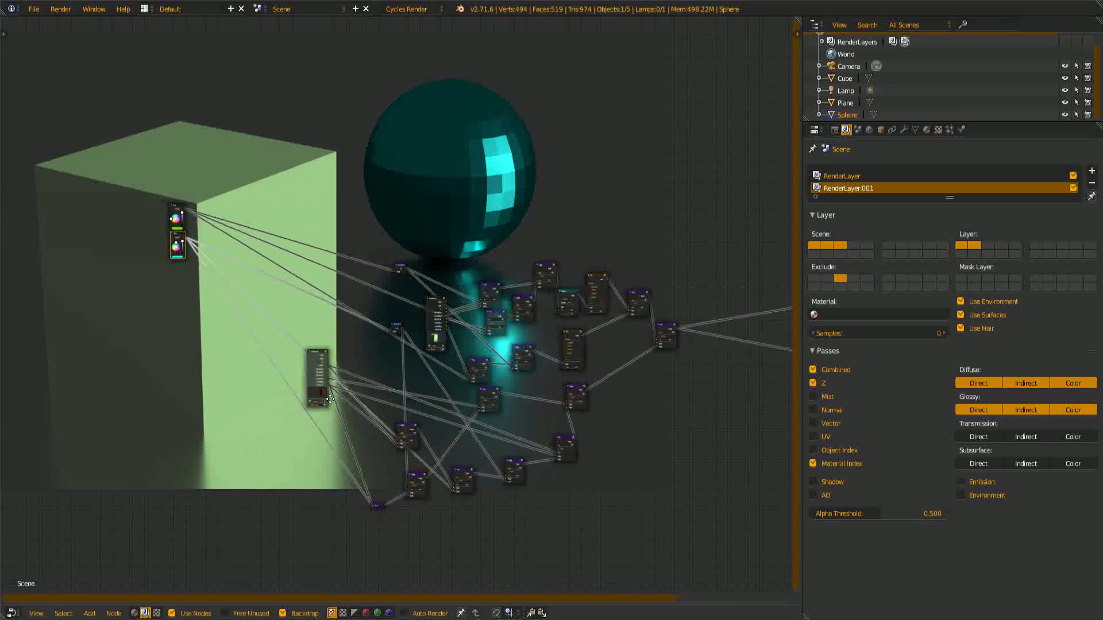
scroll(340, 385, up, 5)
middle_drag(343, 394, 289, 302)
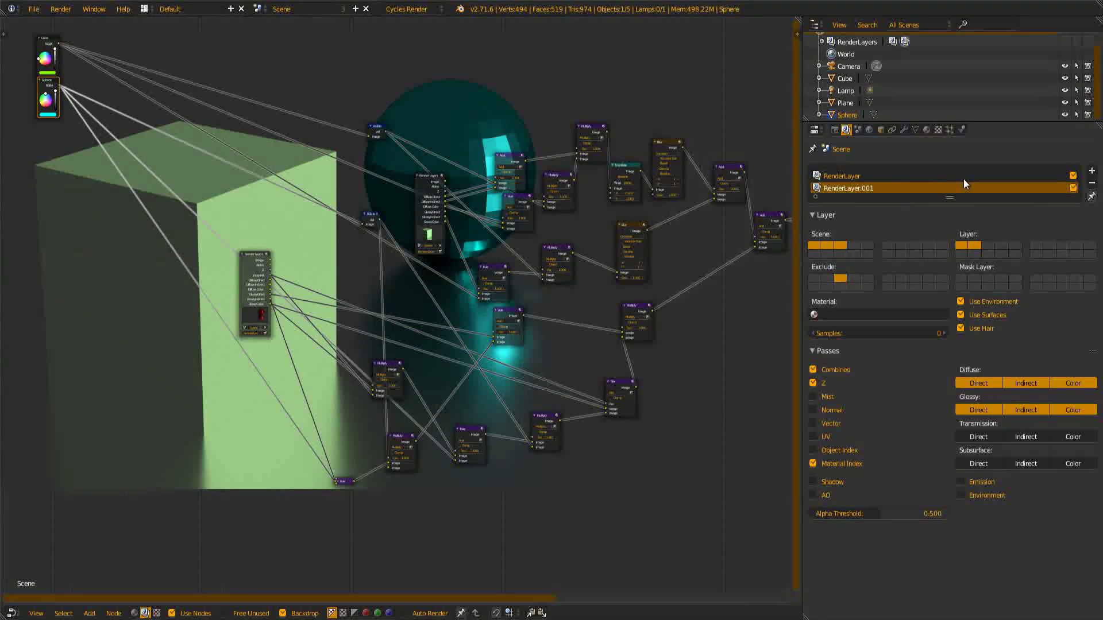
click(851, 177)
click(855, 188)
- Preview the sphere's Render Layers node in the backdrop, followed by the cube's Render Layers node
middle_drag(427, 291, 408, 357)
scroll(413, 374, up, 2)
ctrl+shift+click(323, 367)
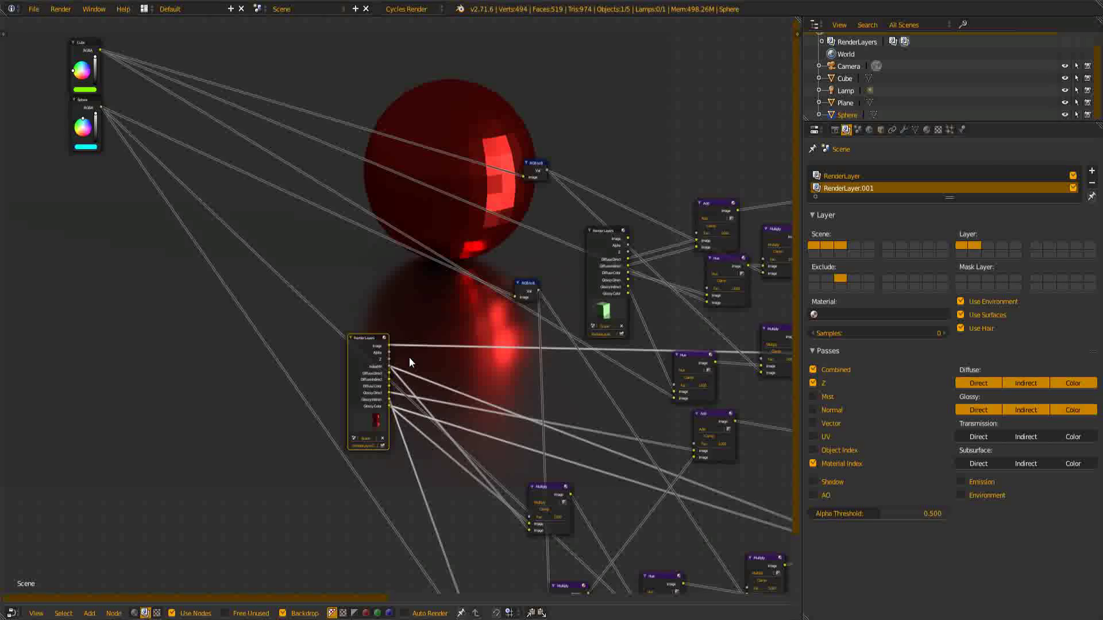
ctrl+shift+click(623, 241)
scroll(619, 312, down, 4)
scroll(557, 298, up, 2)
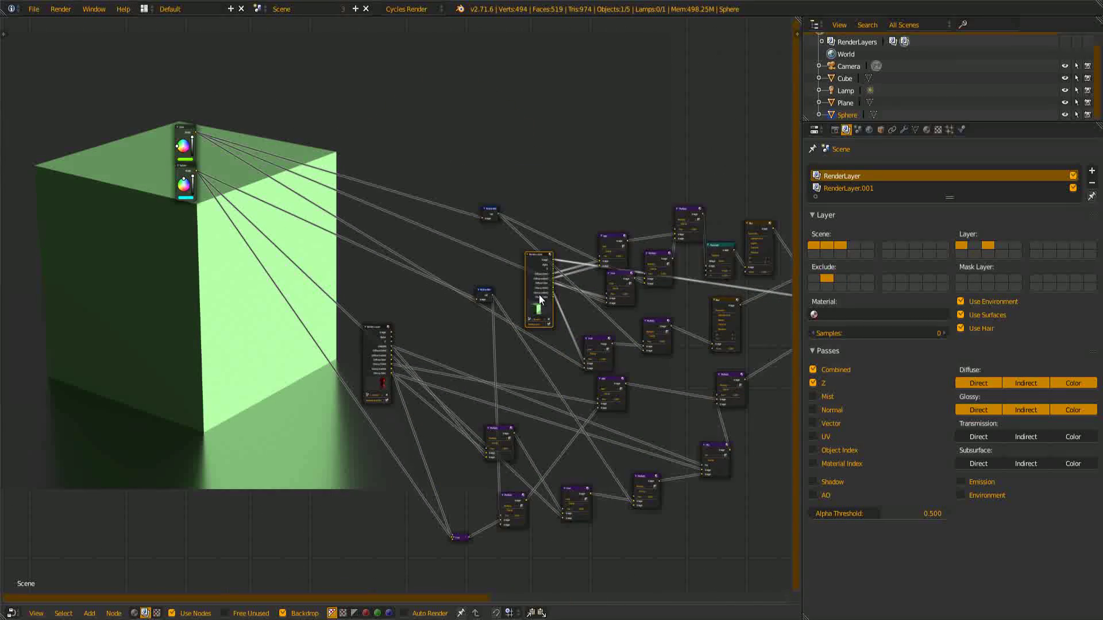
- Examine the Multiply, Blur and Add nodes that combine both render layers, up to the final Add node
middle_drag(539, 294, 375, 328)
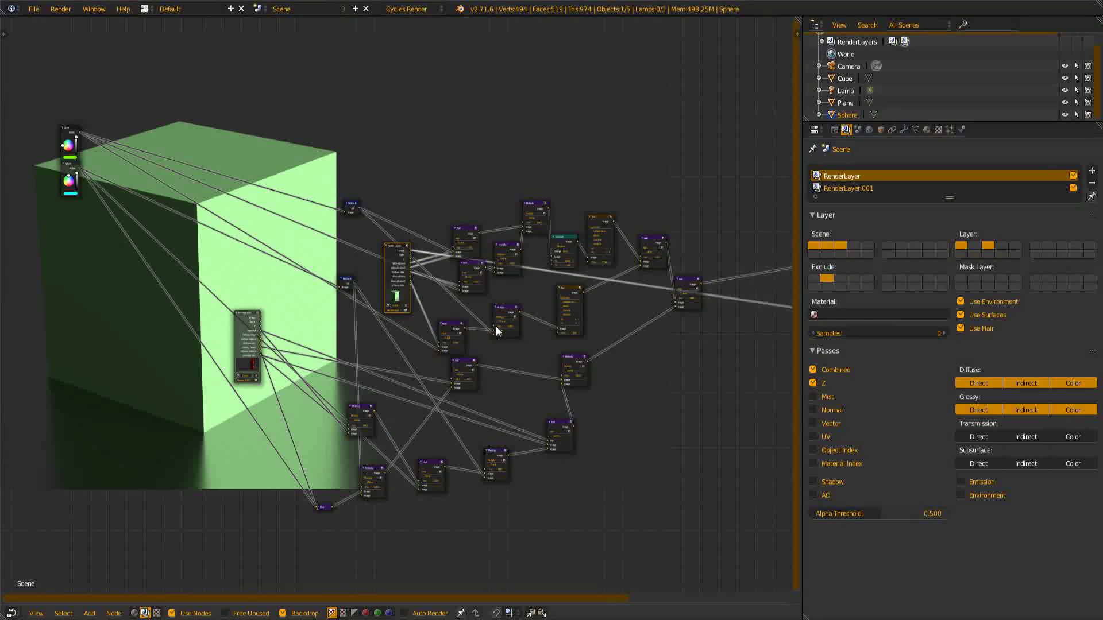
middle_drag(564, 324, 513, 386)
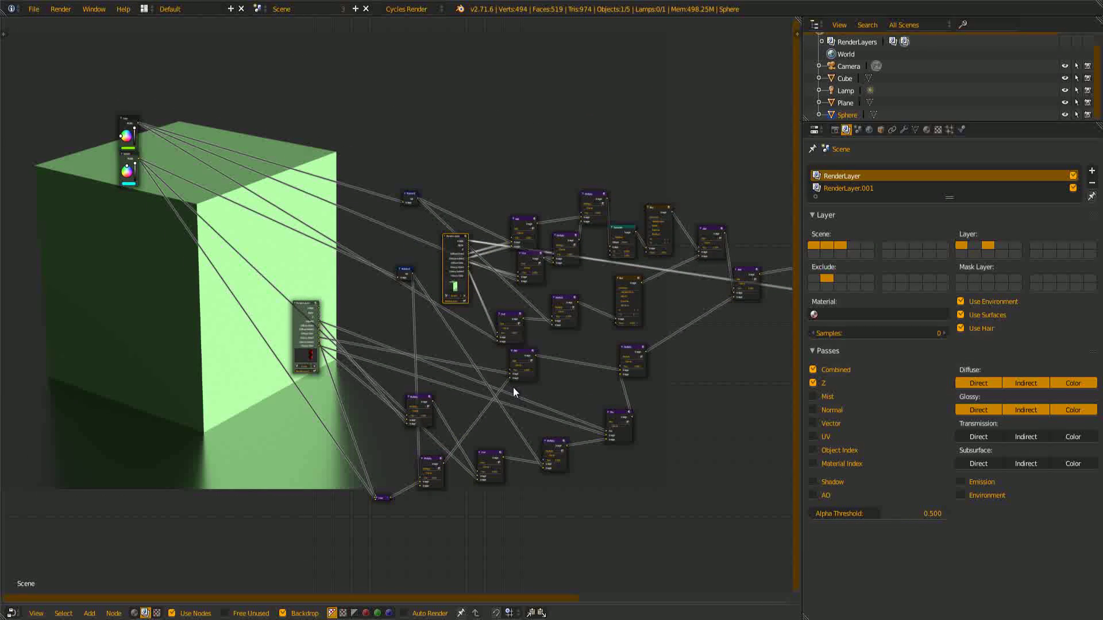
scroll(513, 388, down, 1)
middle_drag(671, 346, 601, 334)
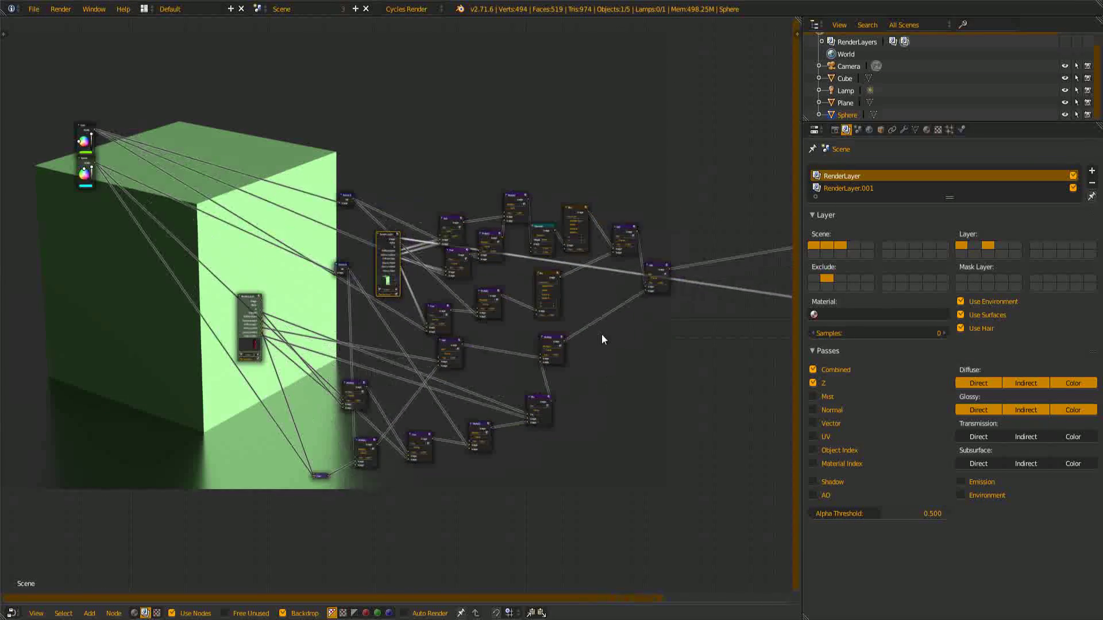
click(667, 271)
scroll(668, 278, up, 5)
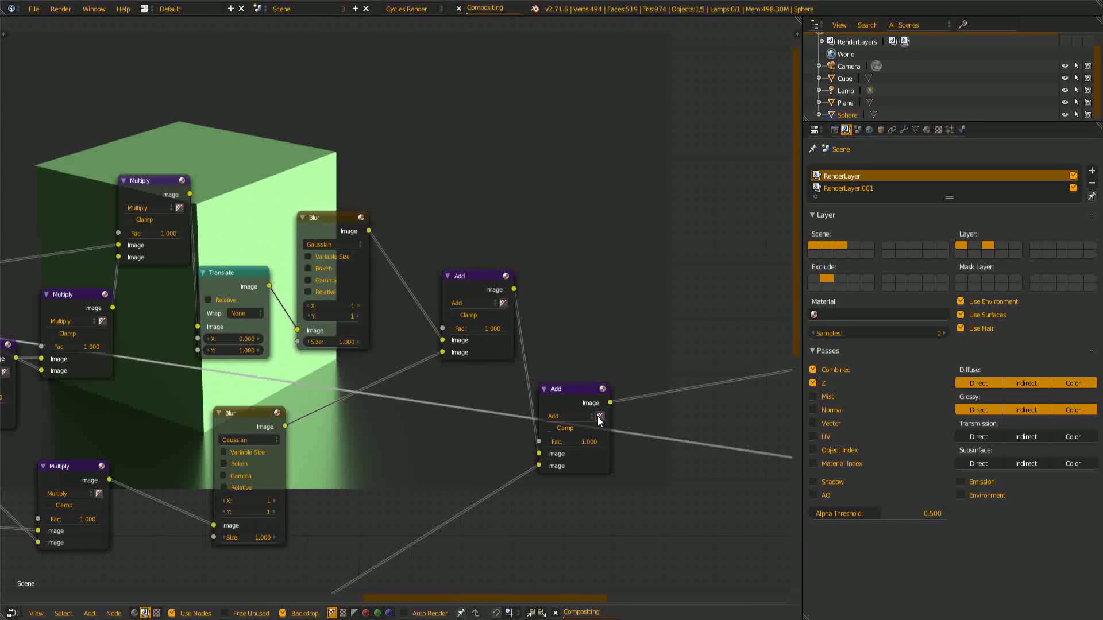
scroll(402, 336, down, 3)
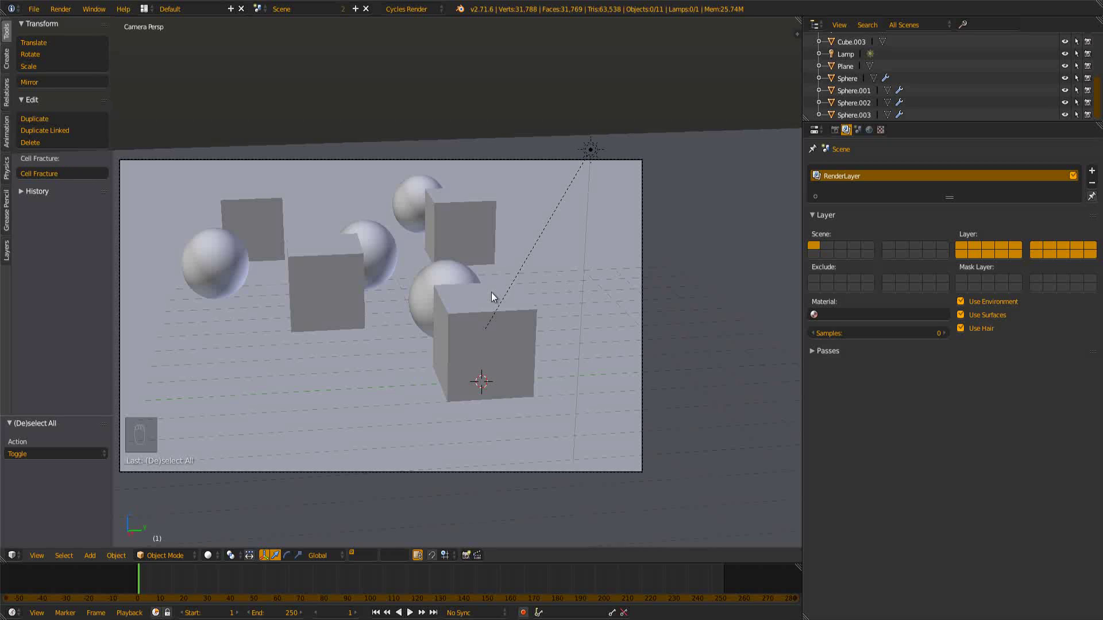
- Review the render passes available for RenderLayer in the scene with the cubes and spheres
shift+middle_drag(420, 342, 463, 337)
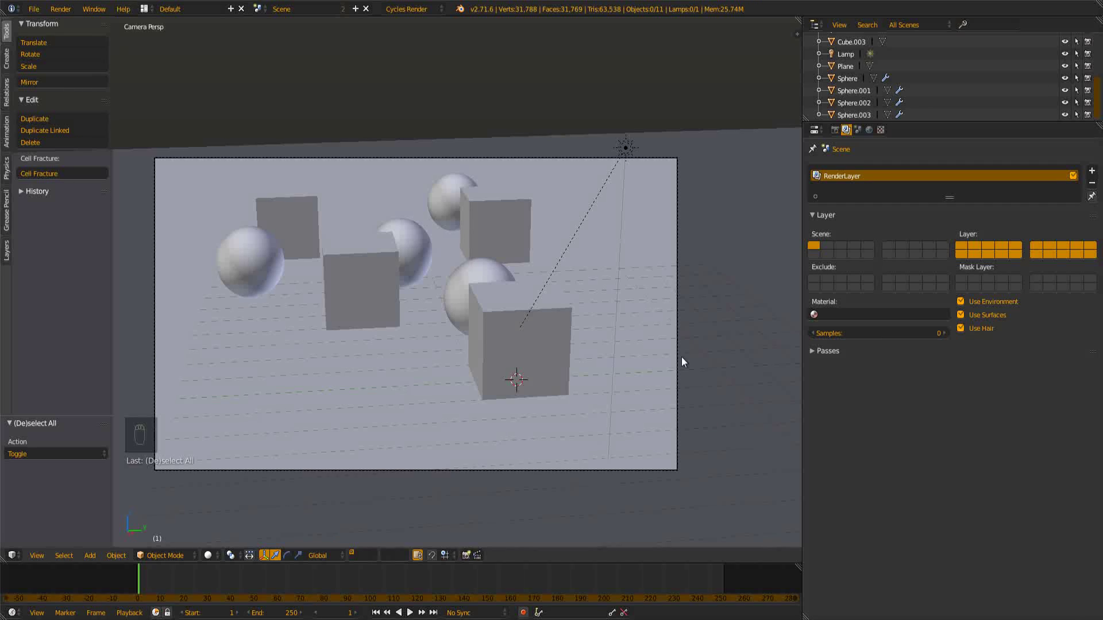
click(829, 350)
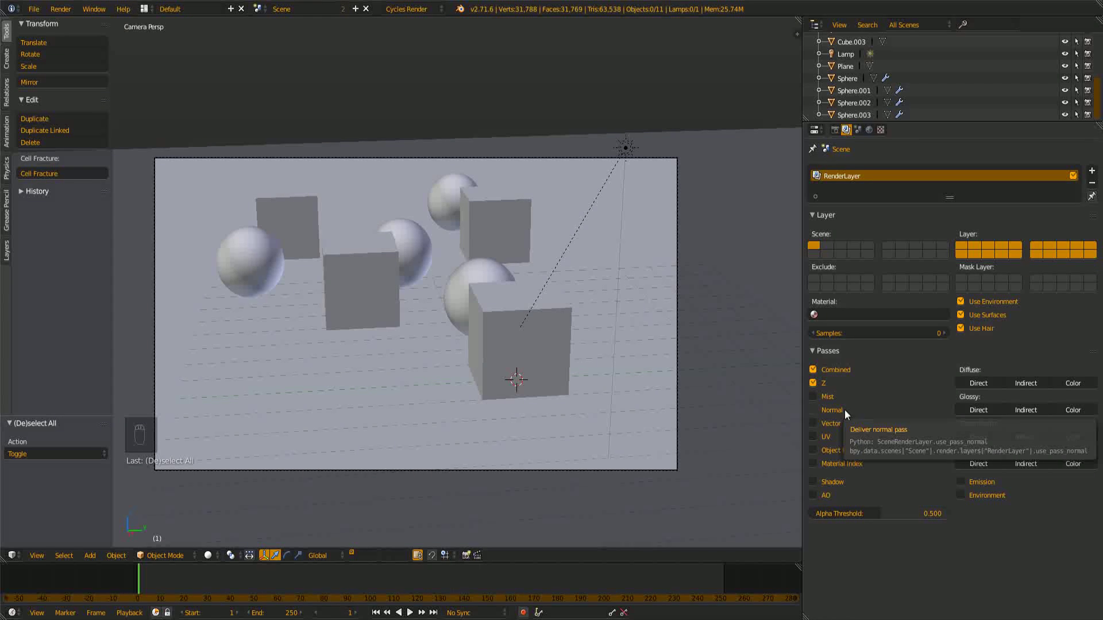
click(828, 349)
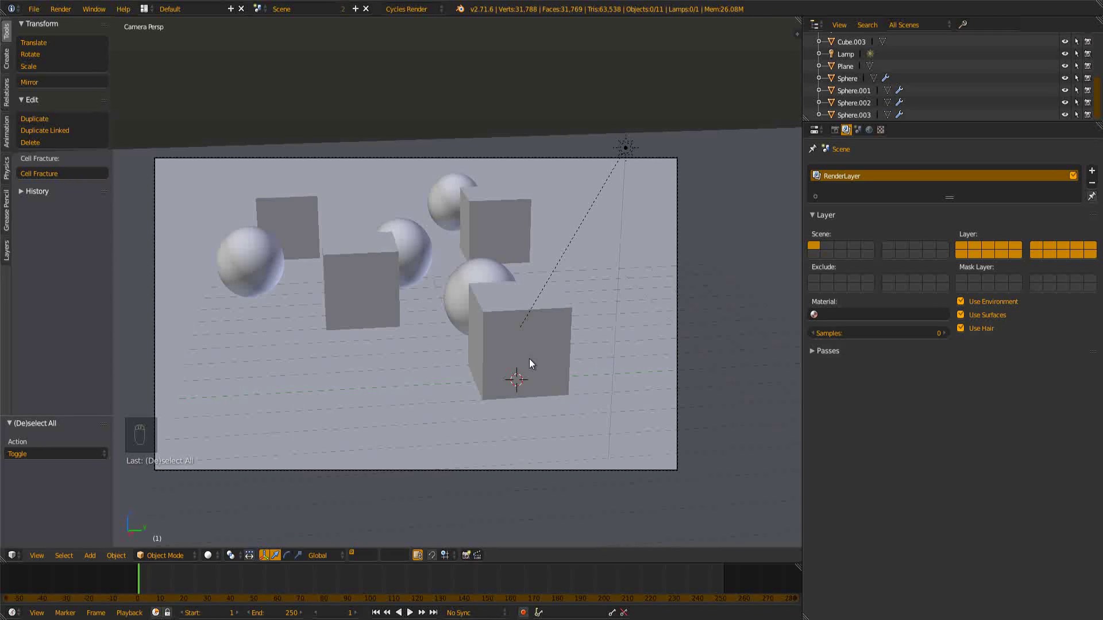
- Select all four spheres and move them to the third layer
scroll(465, 357, down, 3)
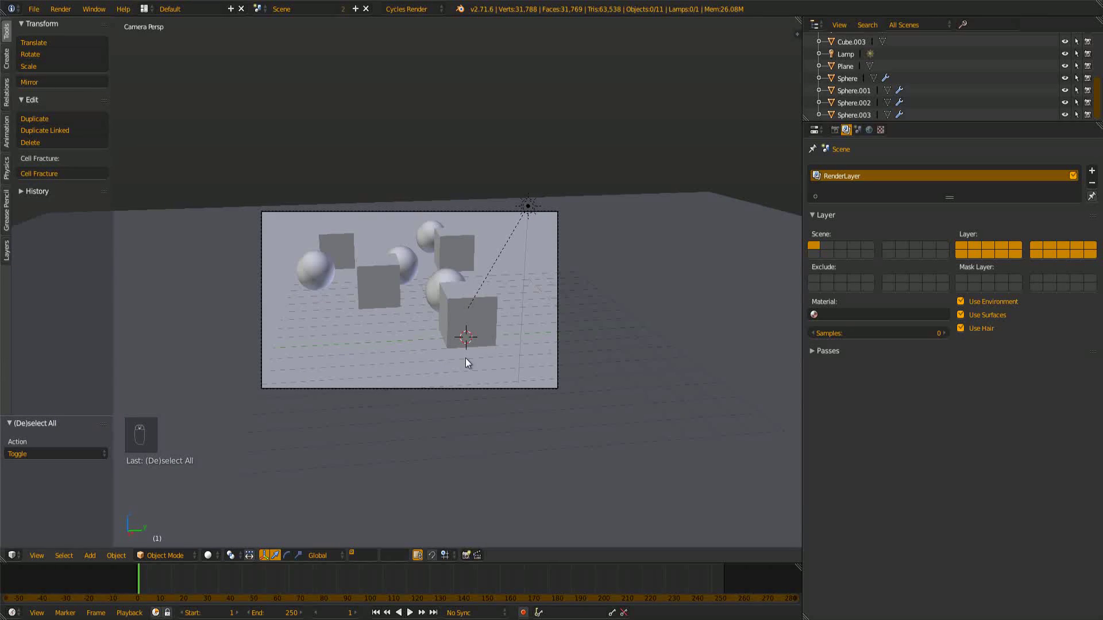
scroll(466, 358, up, 4)
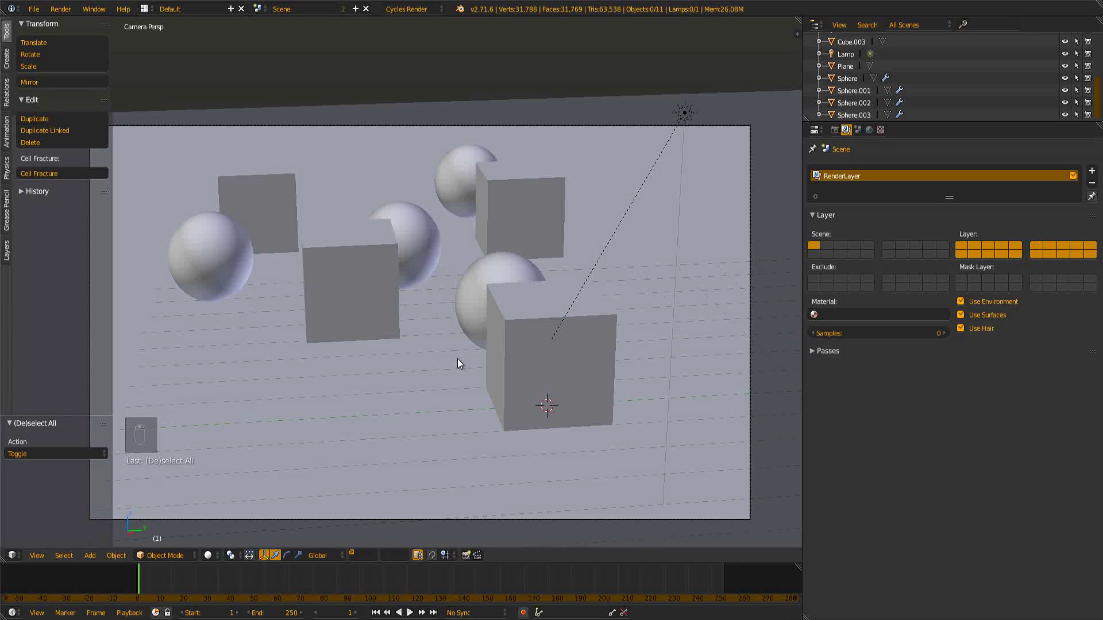
right_click(511, 274)
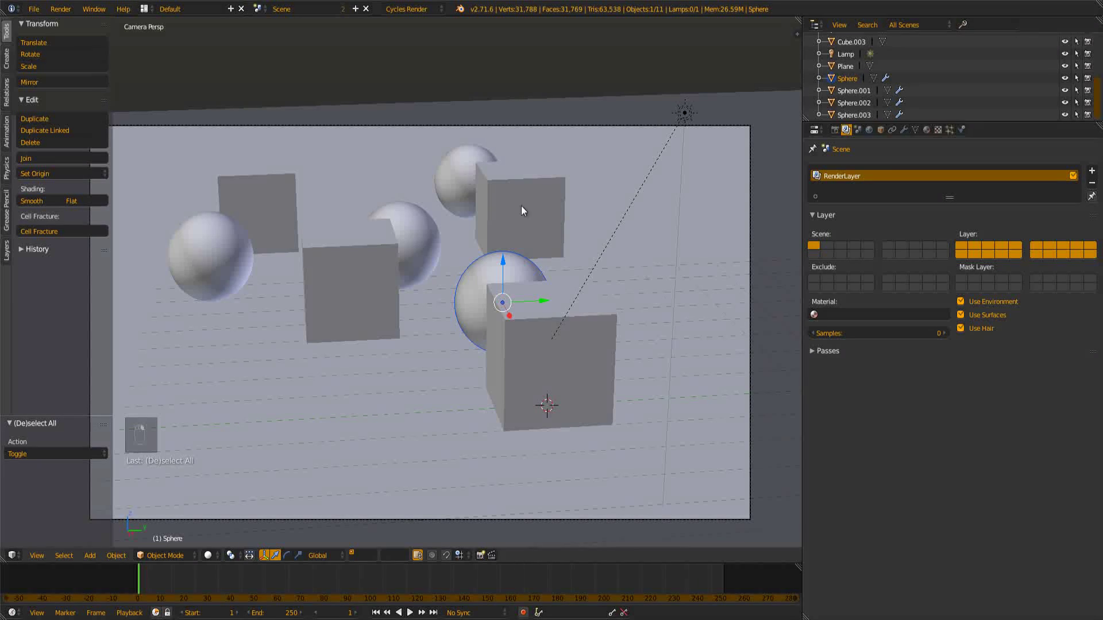
shift+right_click(429, 239)
shift+right_click(470, 164)
shift+right_click(205, 242)
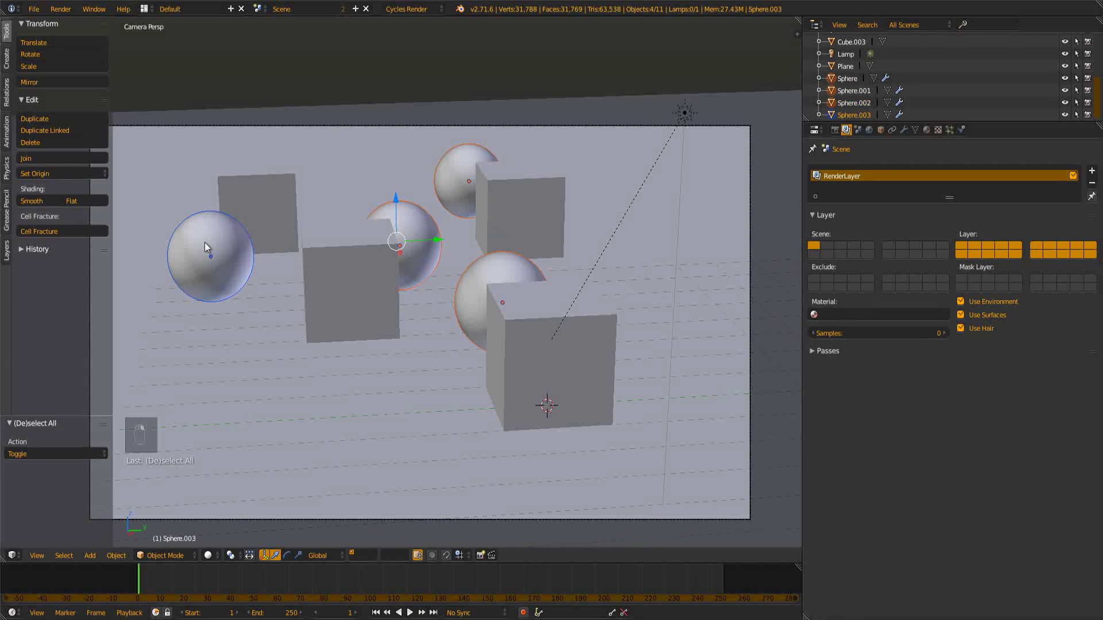
key(m)
key(m)
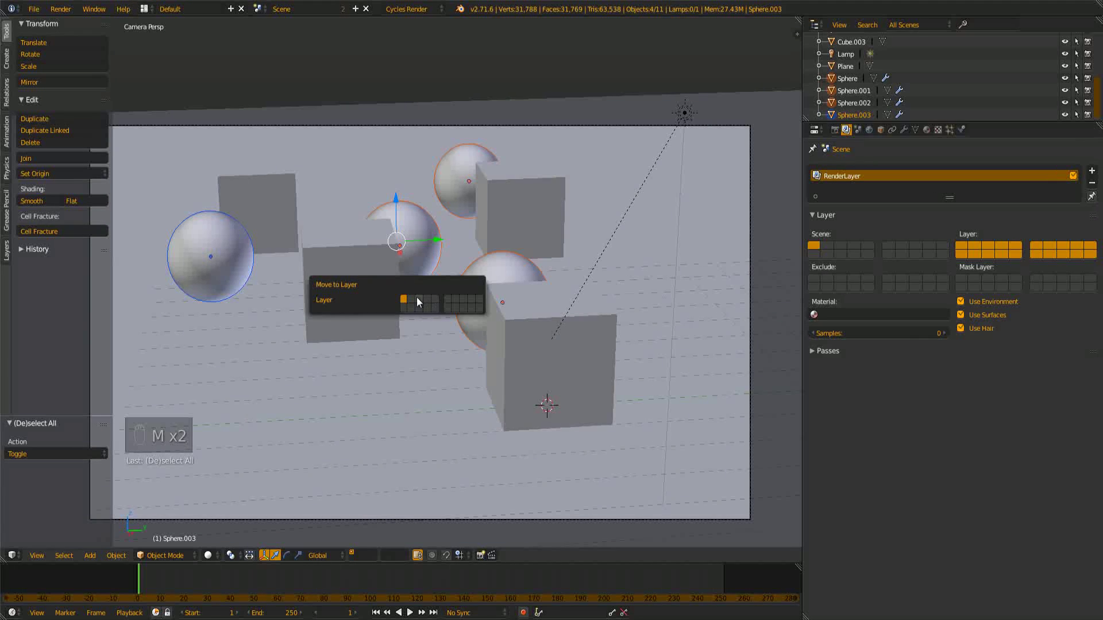
click(417, 301)
- Select all four cubes and move them to the second layer
right_click(526, 313)
shift+right_click(377, 288)
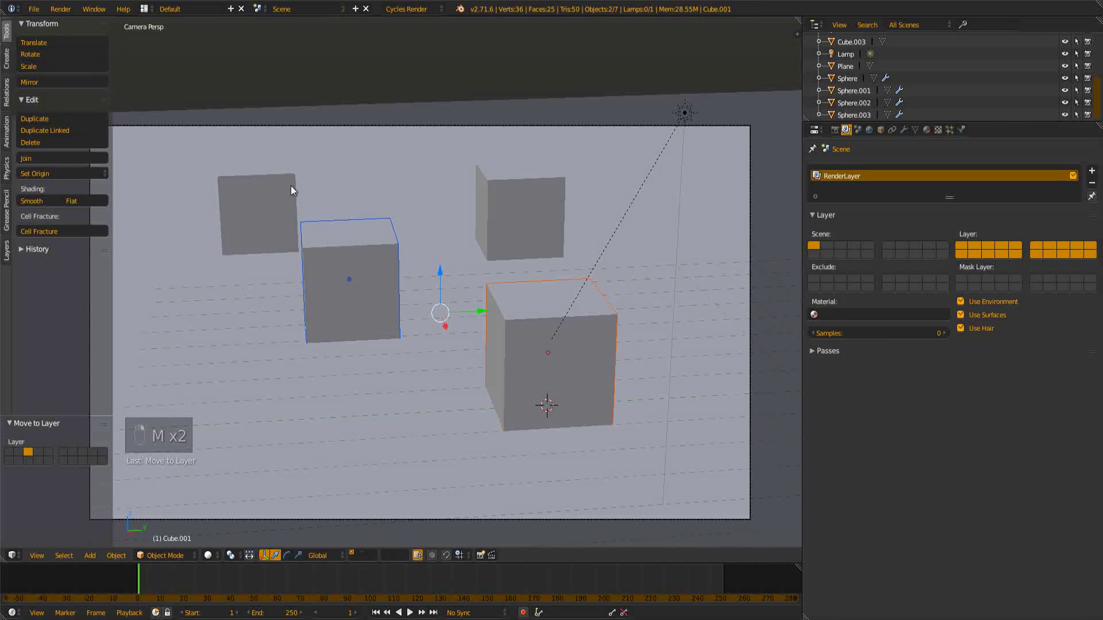
shift+right_click(291, 185)
shift+right_click(502, 191)
key(m)
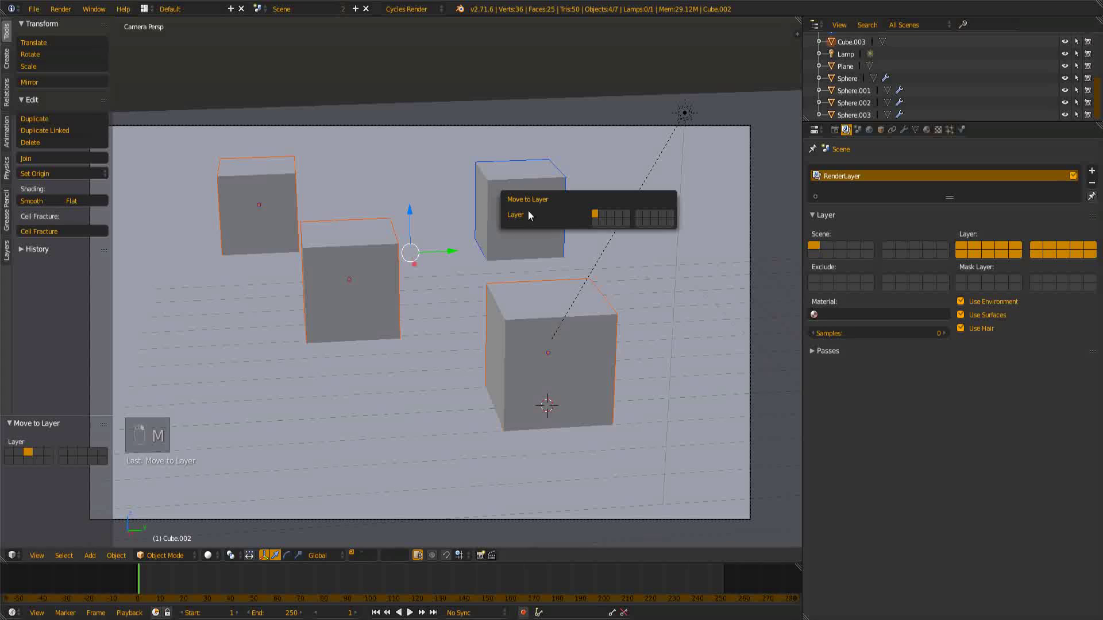
click(602, 215)
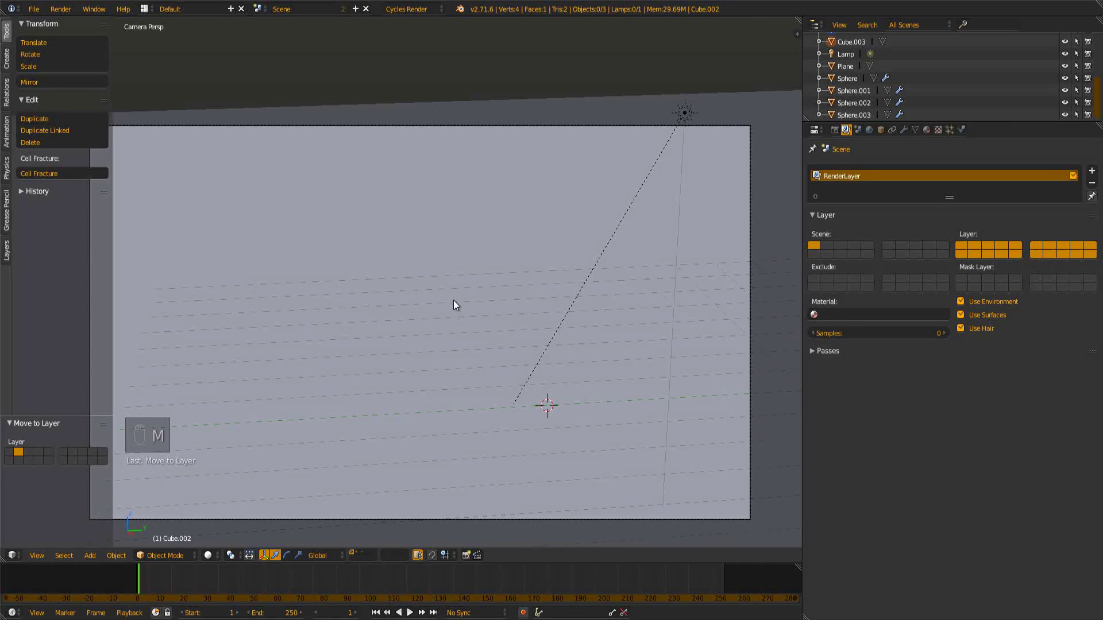
- Show the first three scene layers together and preview the cubes and spheres in rendered shading
key(shift+2)
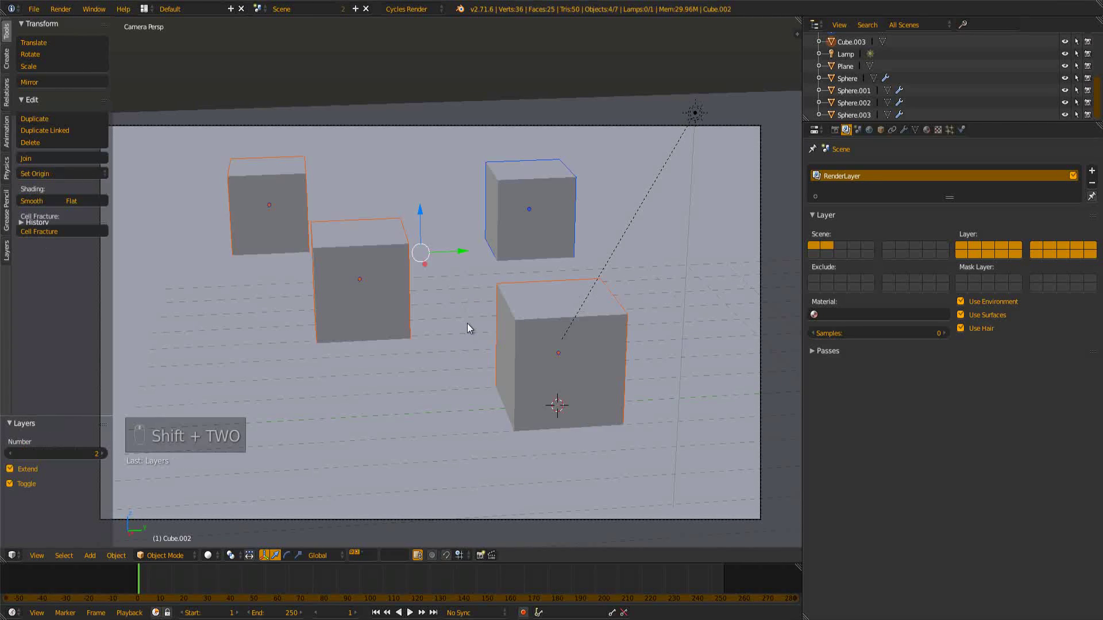
key(shift+3)
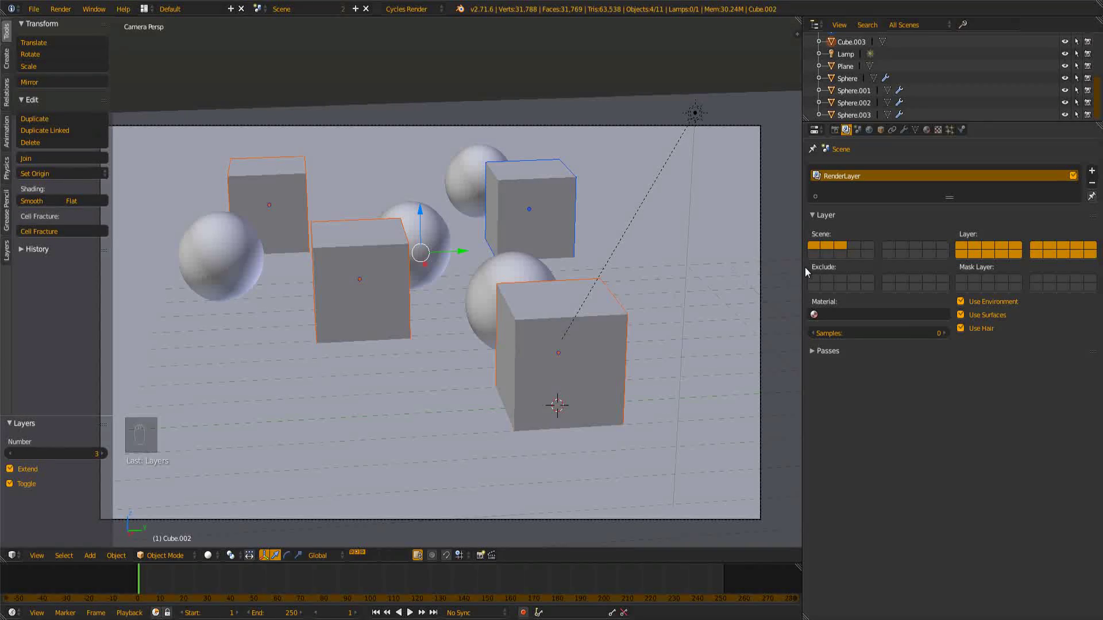
key(shift+z)
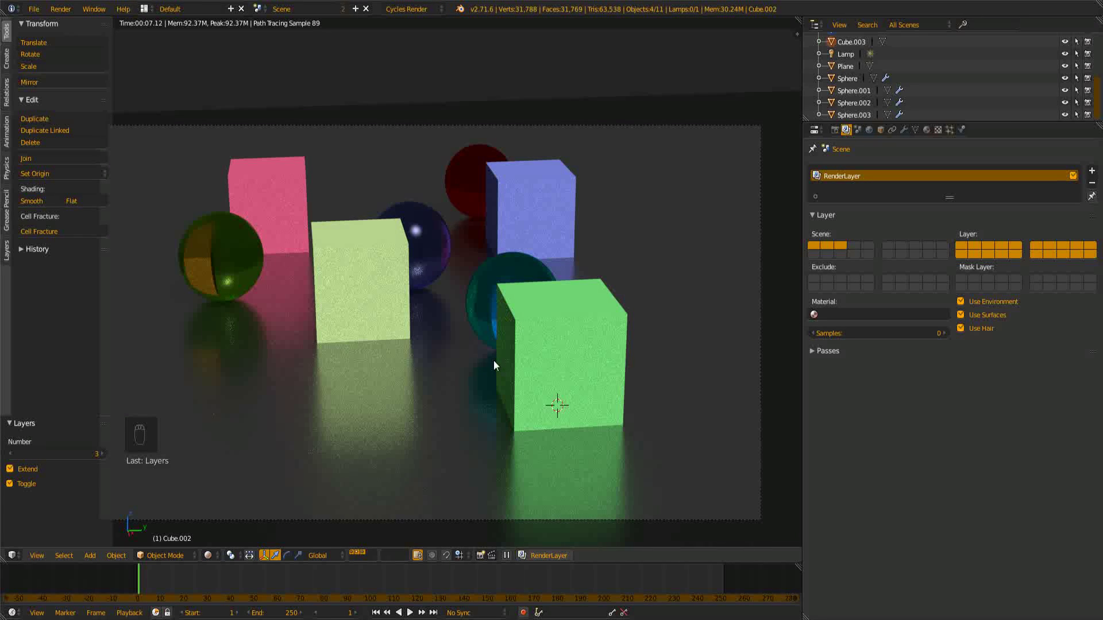
key(shift+z)
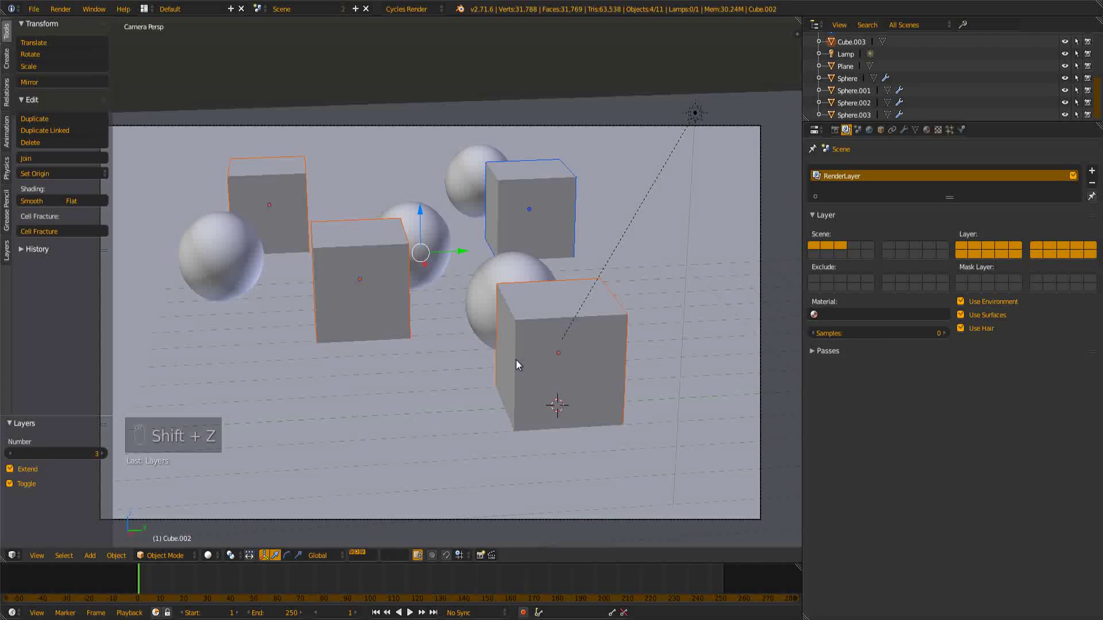
- Add two render layers and name the three render layers floor, cubes and spheres
click(1092, 171)
click(1091, 171)
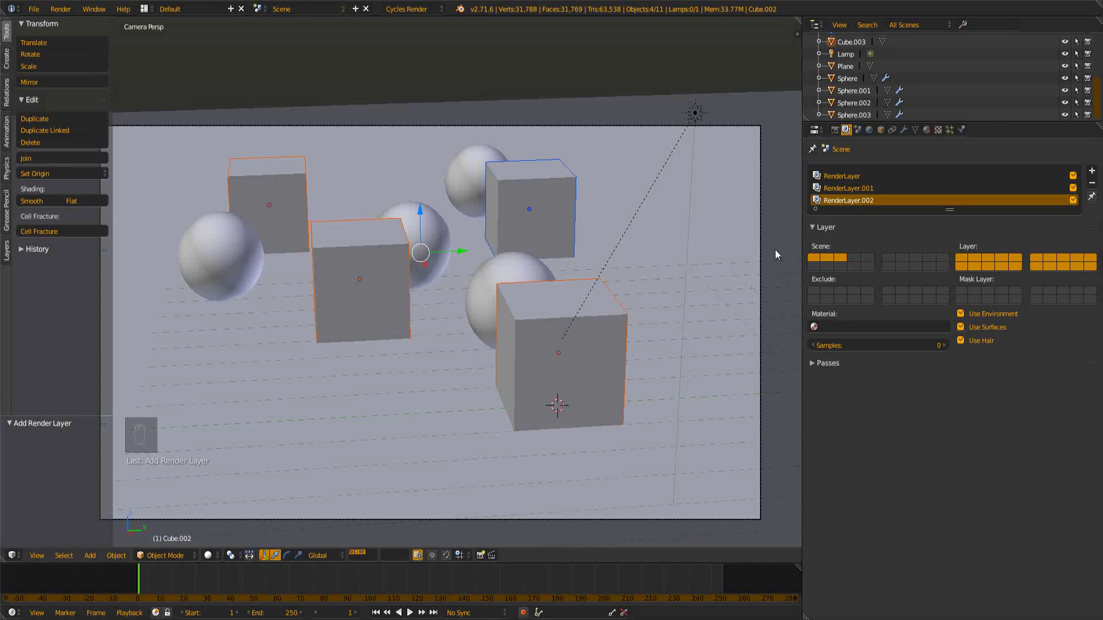
double_click(863, 177)
text(floor)
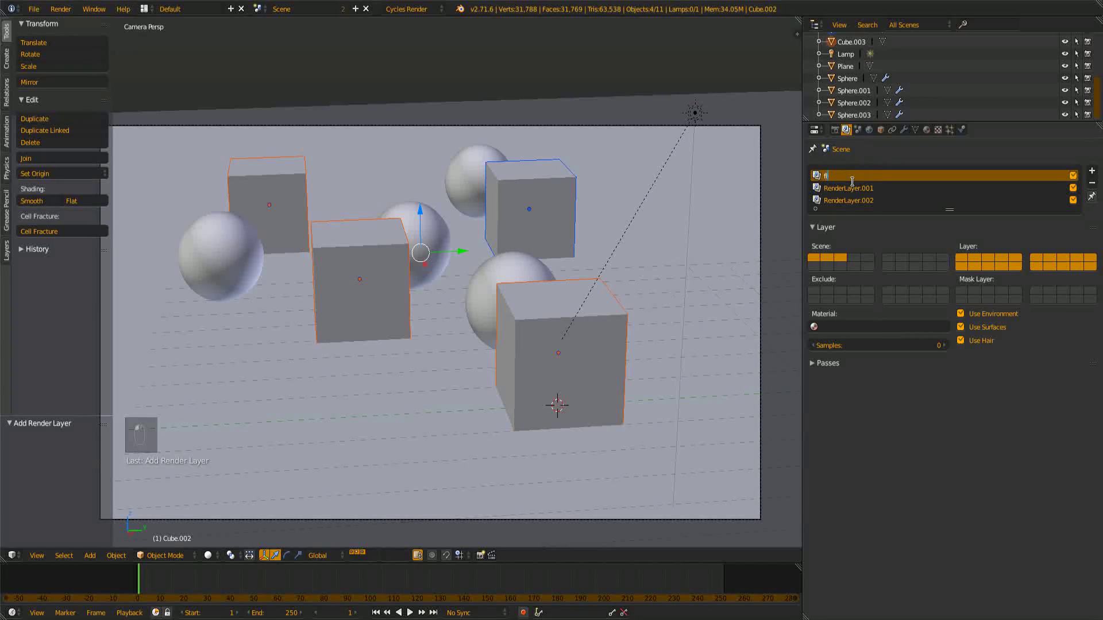
key(Tab)
text(cubes)
key(Tab)
text(spheres)
key(Return)
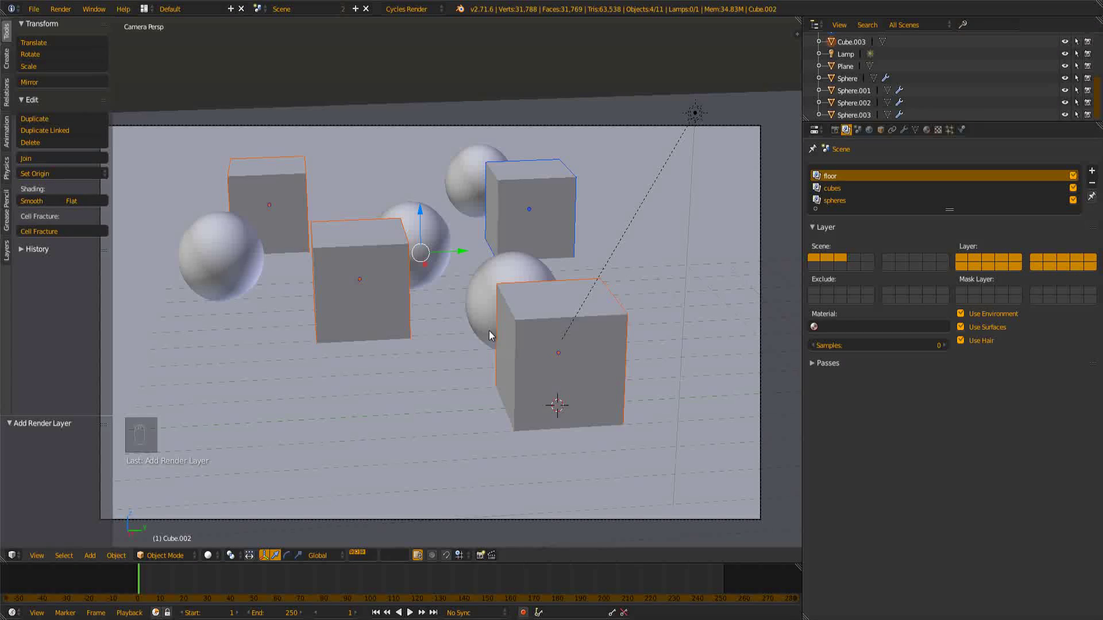
- Examine the objects on scene layers 1, 2 and 3 individually, ending with only layer 1 shown
key(1)
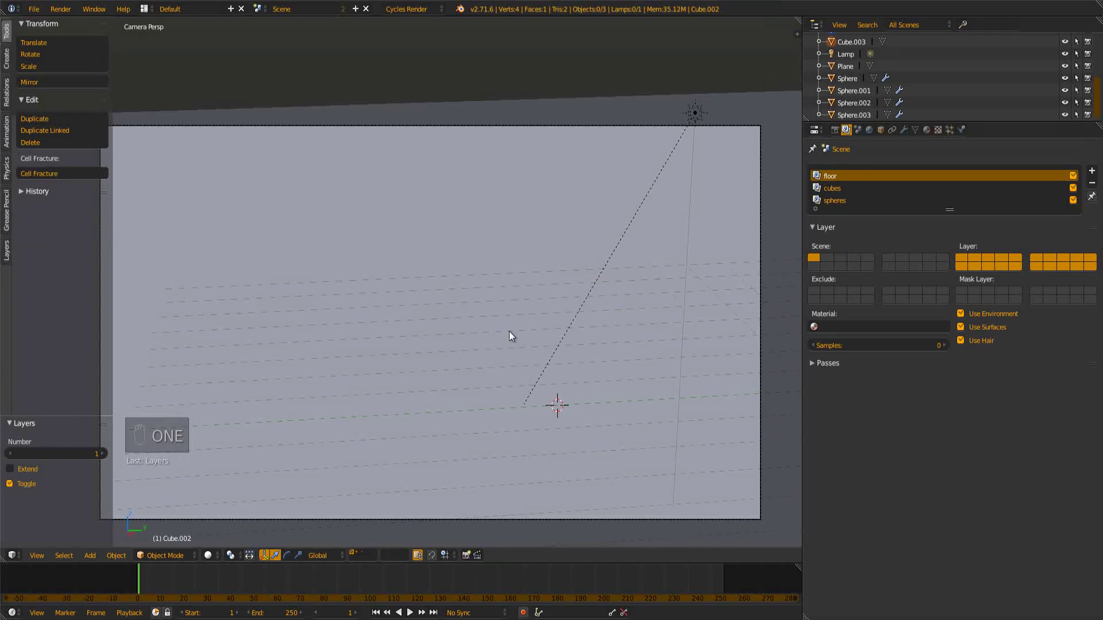
scroll(511, 336, down, 5)
scroll(527, 317, up, 5)
scroll(516, 346, down, 5)
scroll(498, 305, up, 7)
key(2)
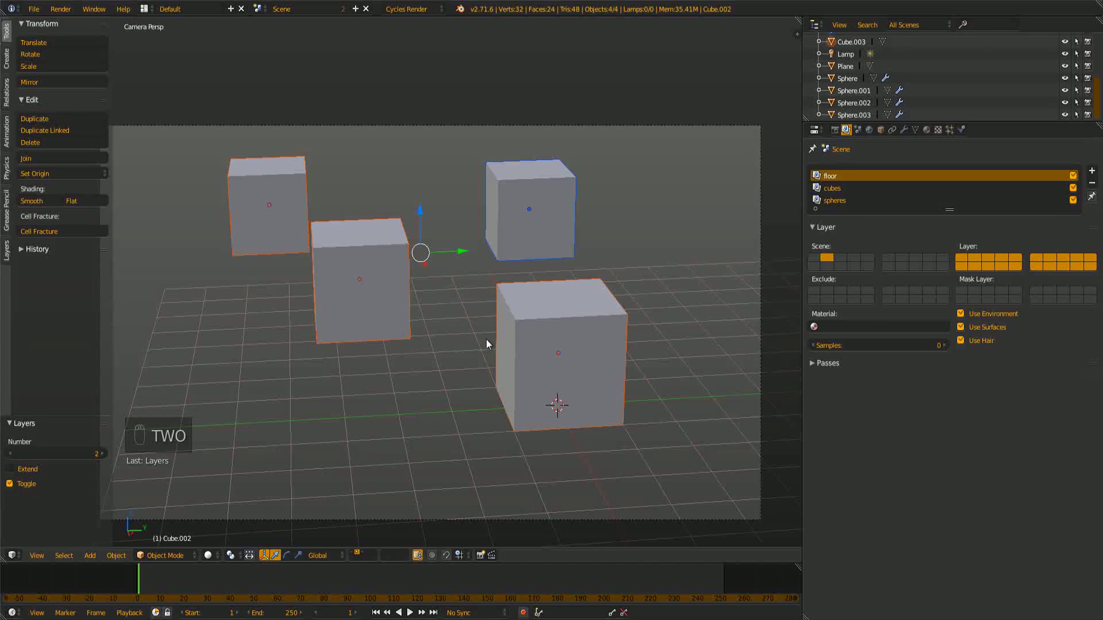
key(3)
key(1)
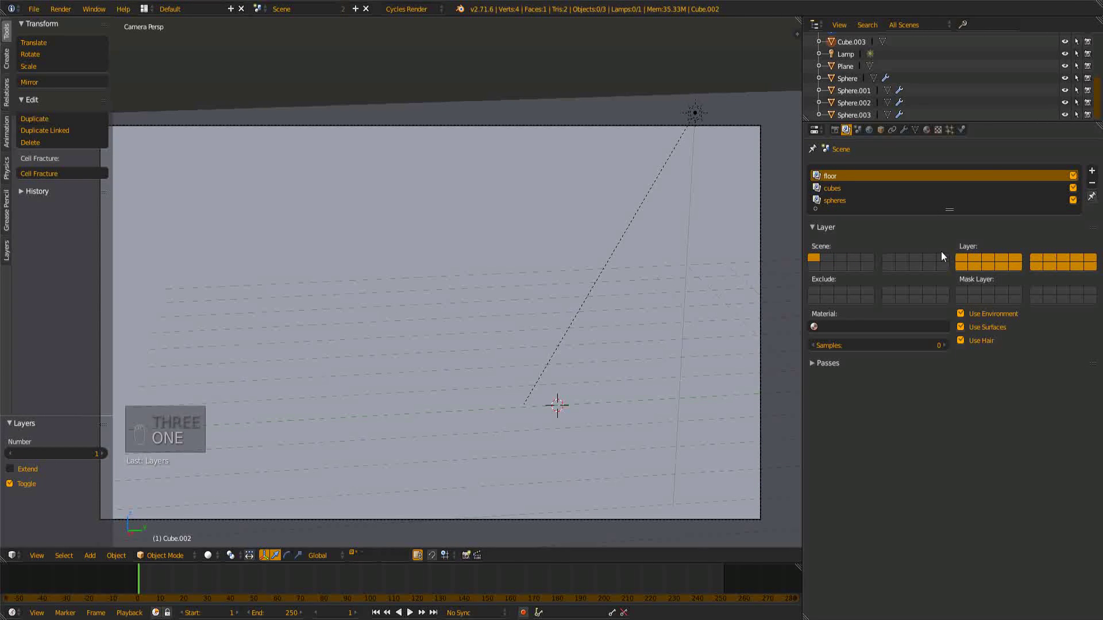
- Restrict the floor render layer to layer 1, cubes to layer 2 and spheres to layer 3
click(961, 259)
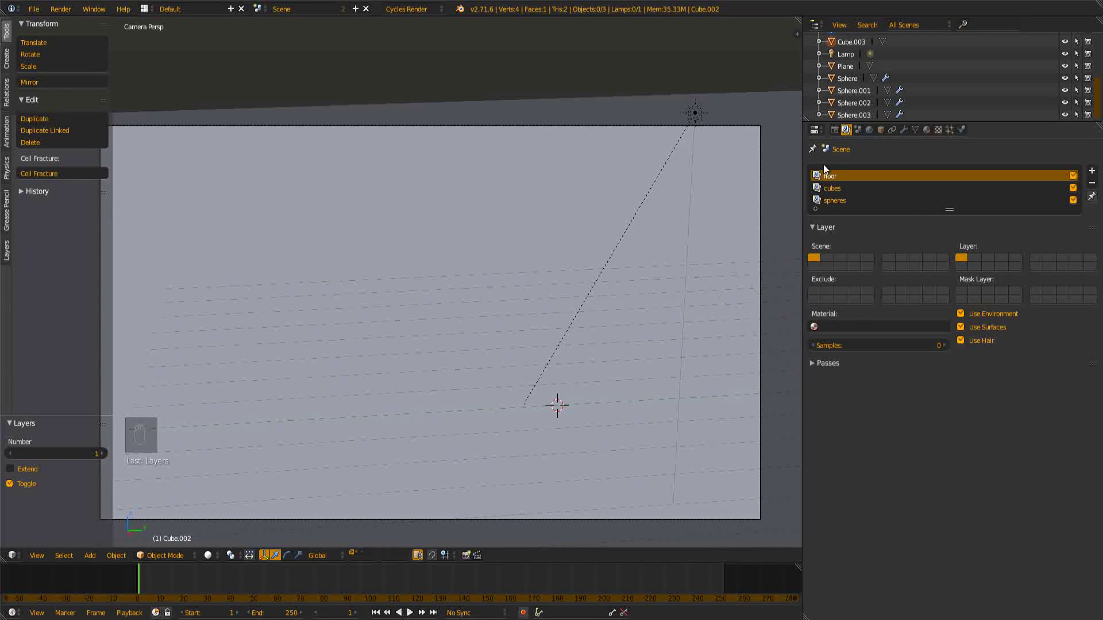
click(856, 188)
click(978, 260)
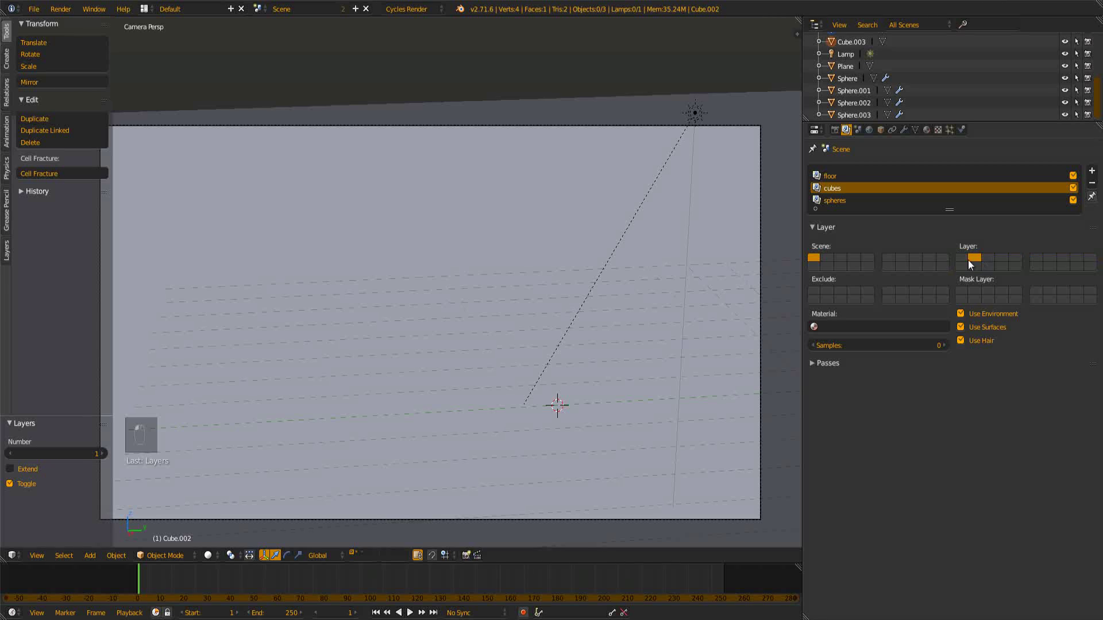
click(833, 200)
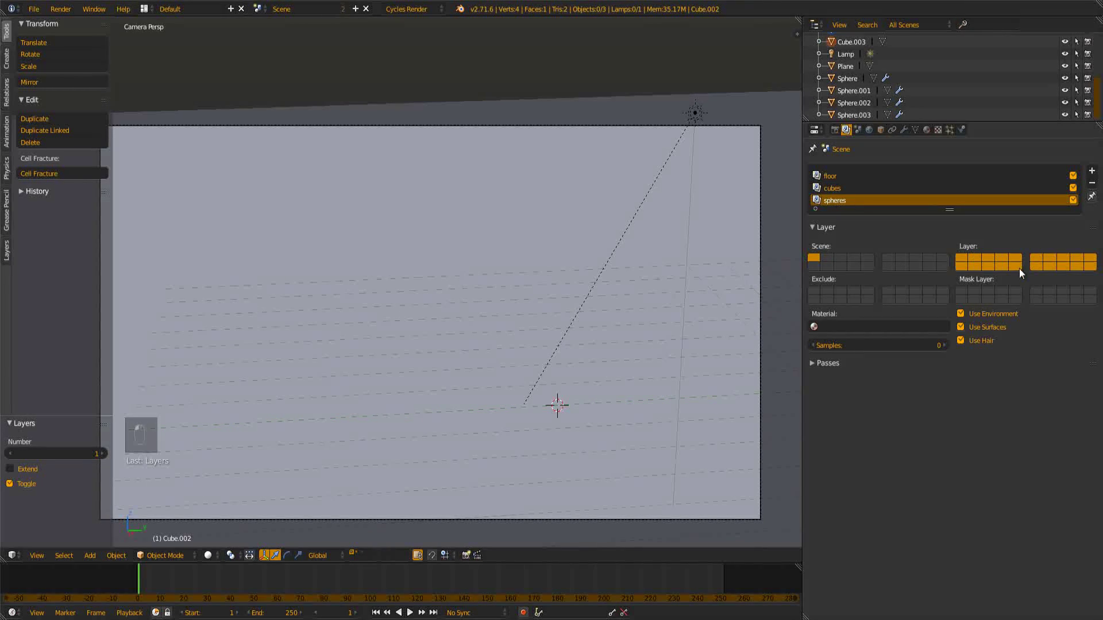
click(987, 258)
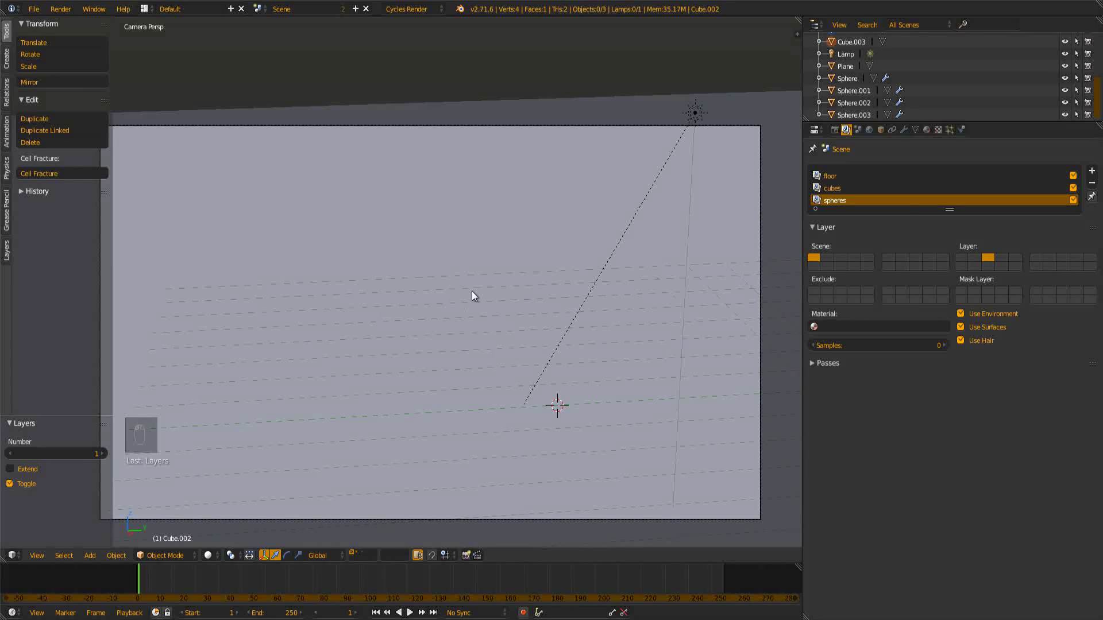
- Enable the transparent film option in the render settings and preview the floor in rendered shading
click(835, 131)
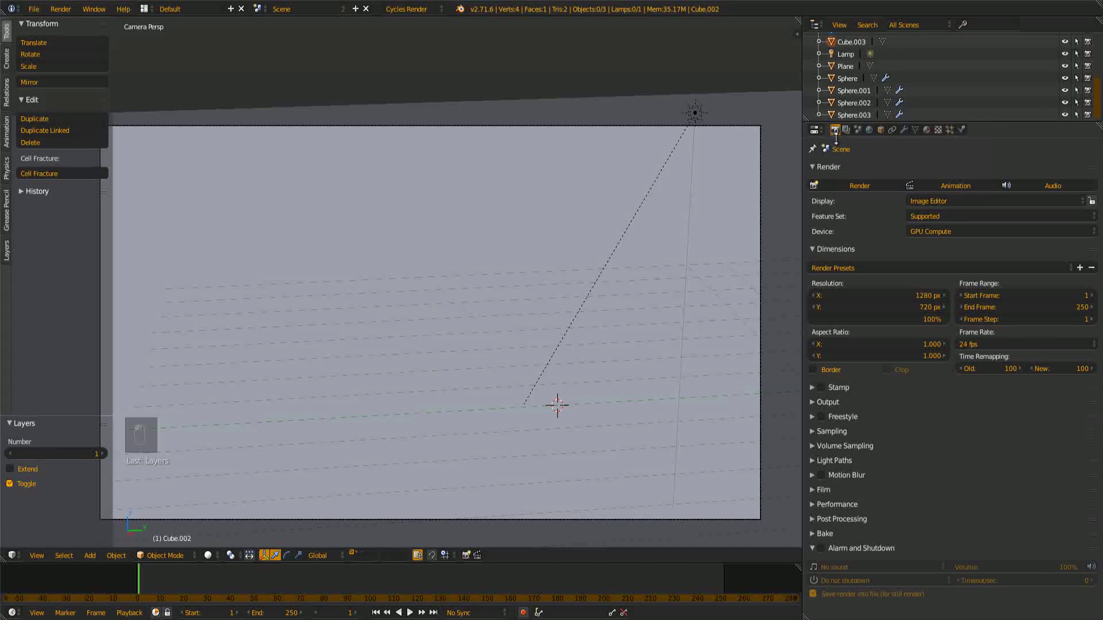
click(827, 490)
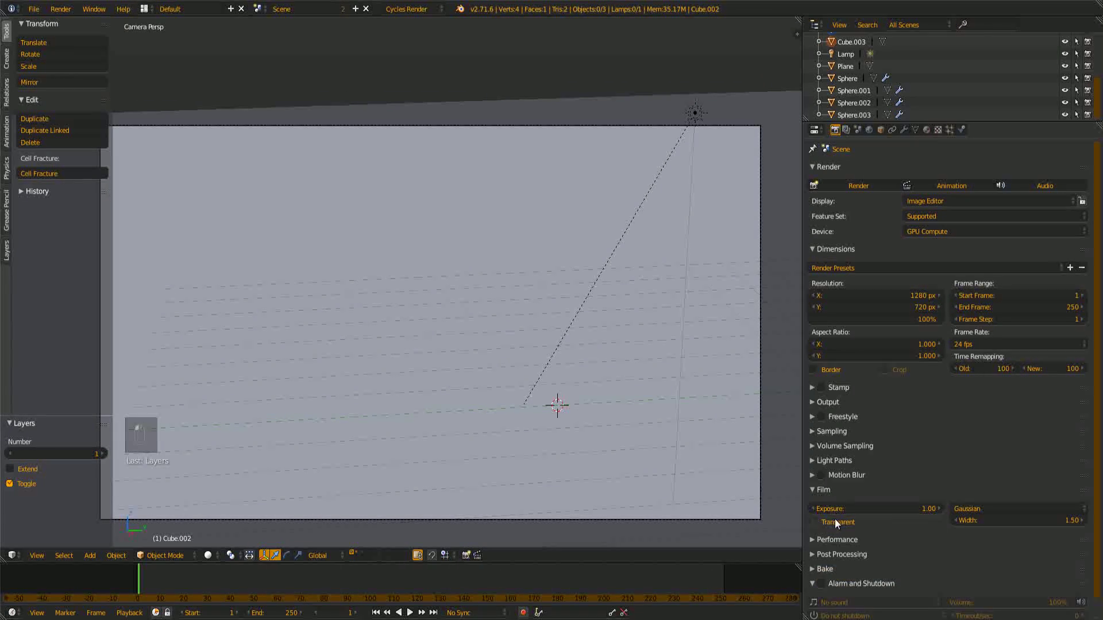
scroll(417, 301, down, 2)
mouse_move(417, 301)
middle_down()
mouse_move(409, 204)
mouse_move(477, 201)
mouse_move(498, 280)
mouse_move(461, 318)
mouse_move(460, 339)
middle_up()
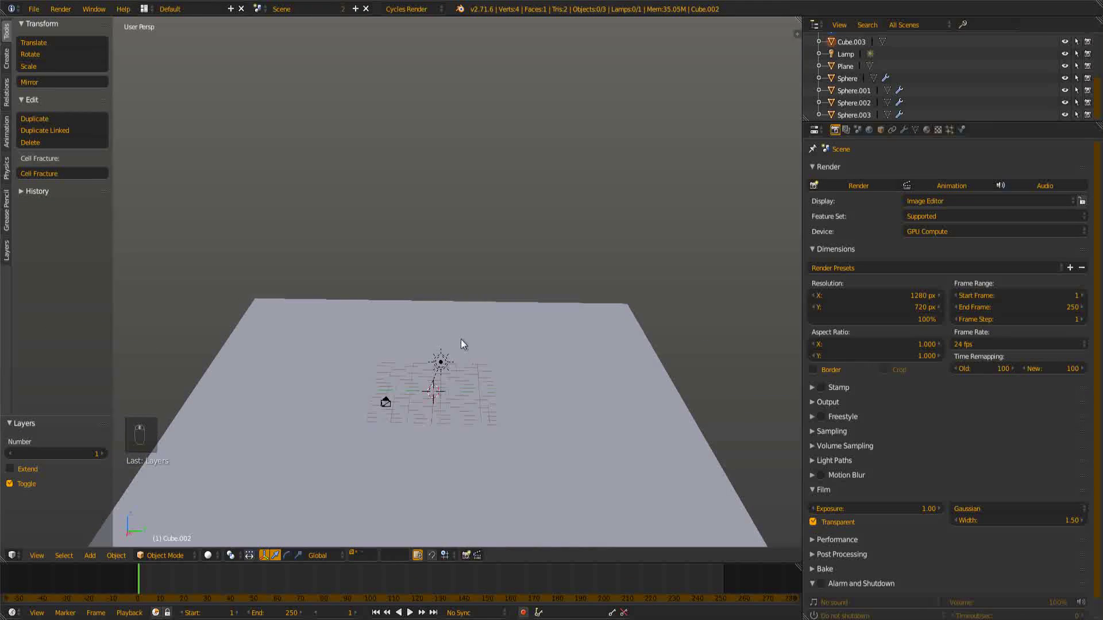
key(shift+z)
middle_drag(514, 189, 525, 261)
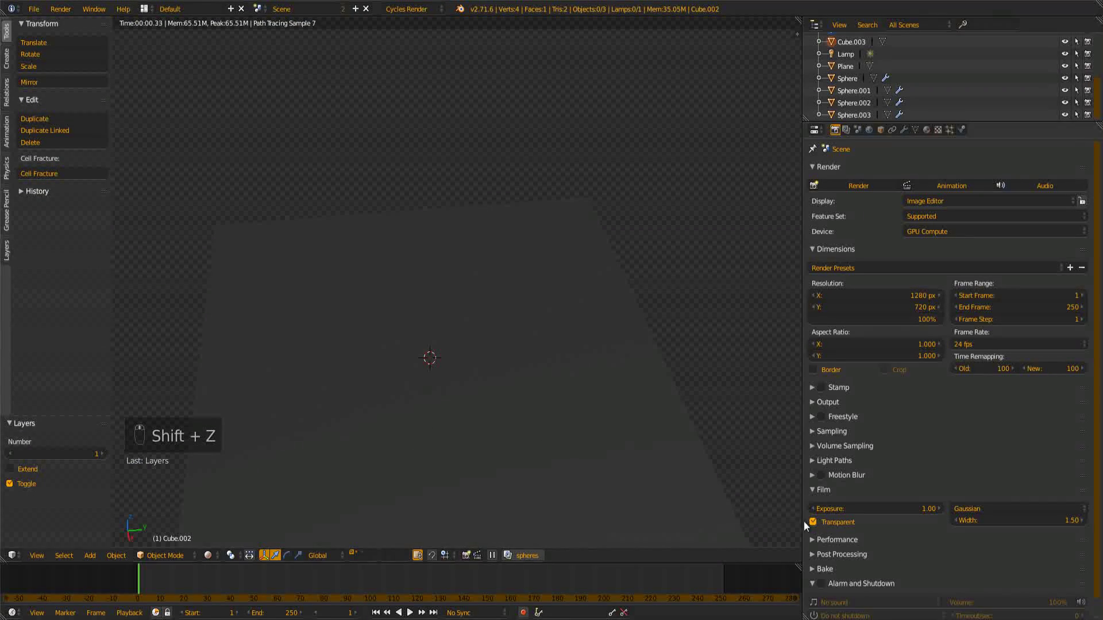
- Turn the transparent film off and on again to compare the background around the floor in the rendered preview
click(828, 522)
middle_drag(588, 303, 428, 170)
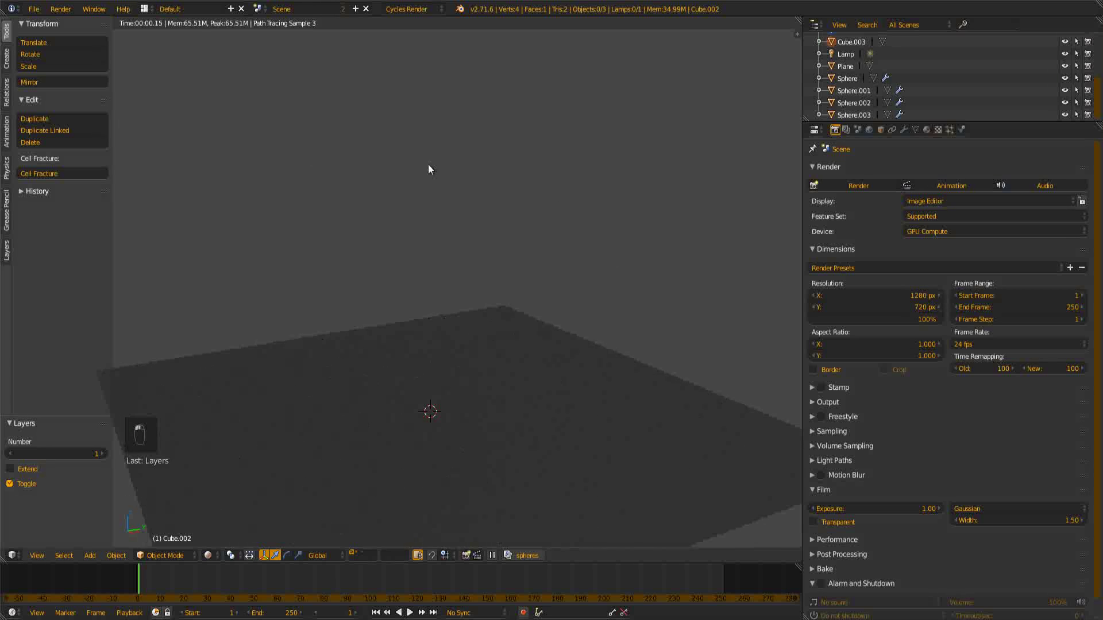
click(841, 522)
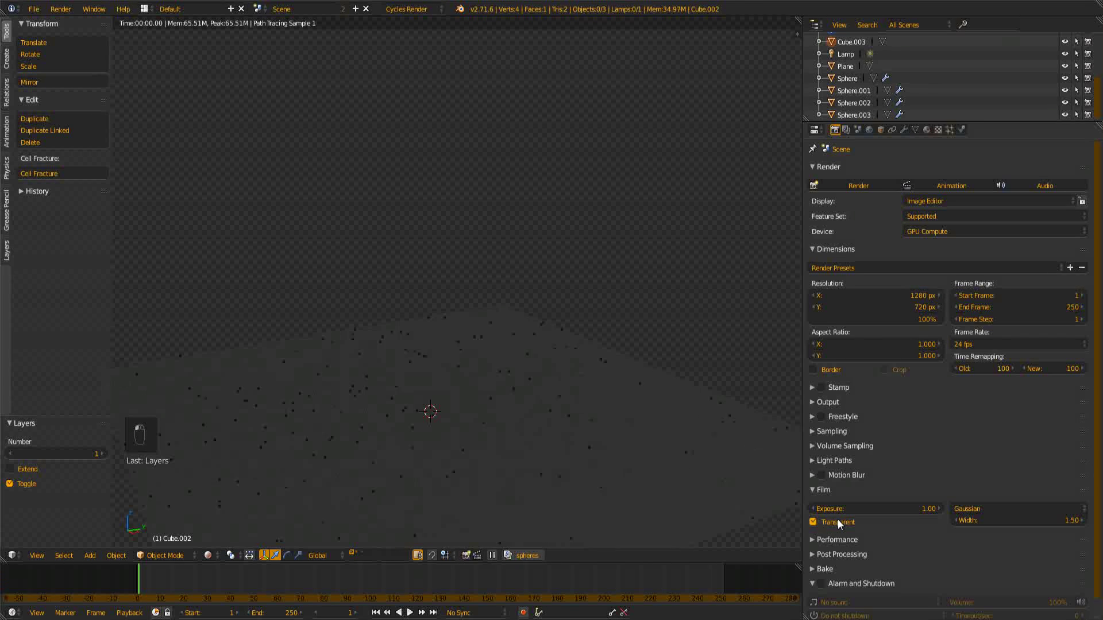
middle_drag(498, 284, 561, 276)
middle_drag(564, 172, 709, 185)
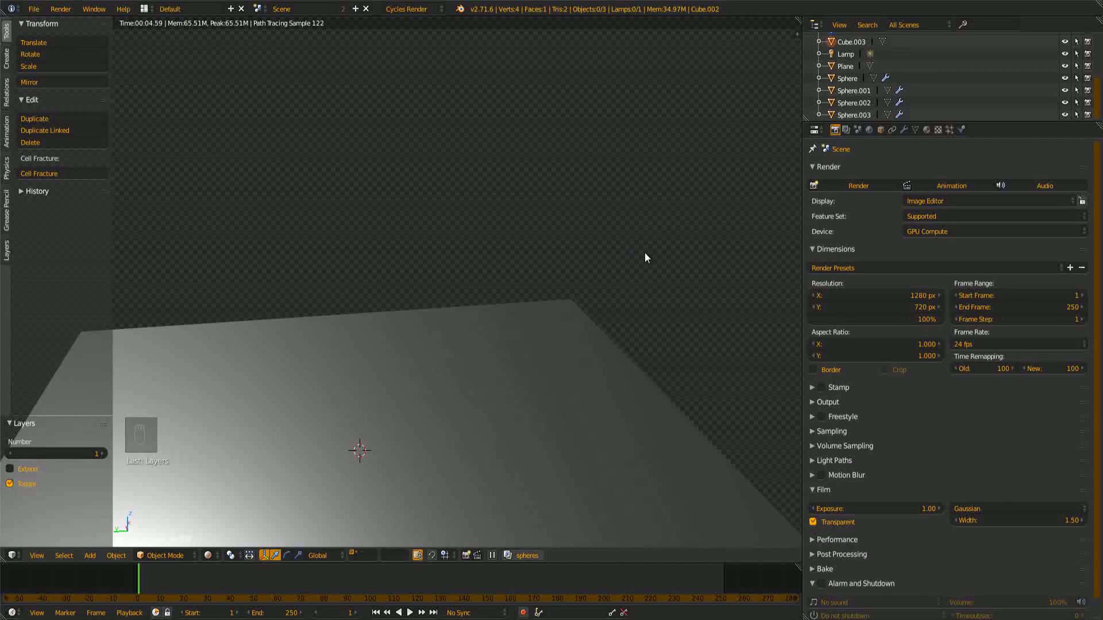
- Return to the camera view and show scene layers 2 and 3 together with layer 1
key(KP_0)
scroll(549, 318, up, 5)
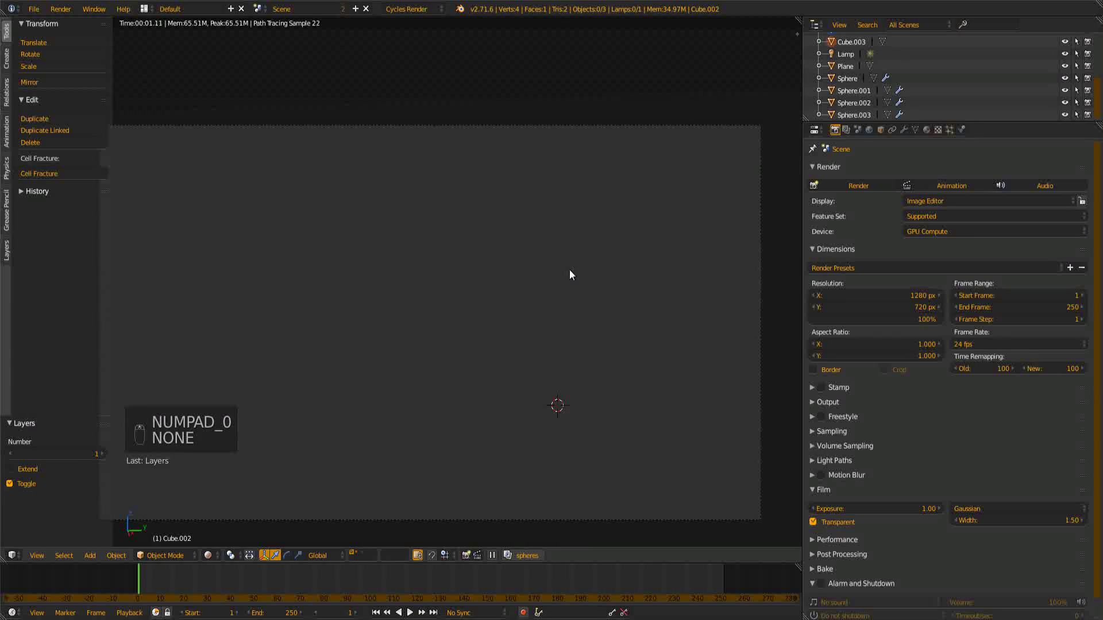
key(shift+2)
key(shift+3)
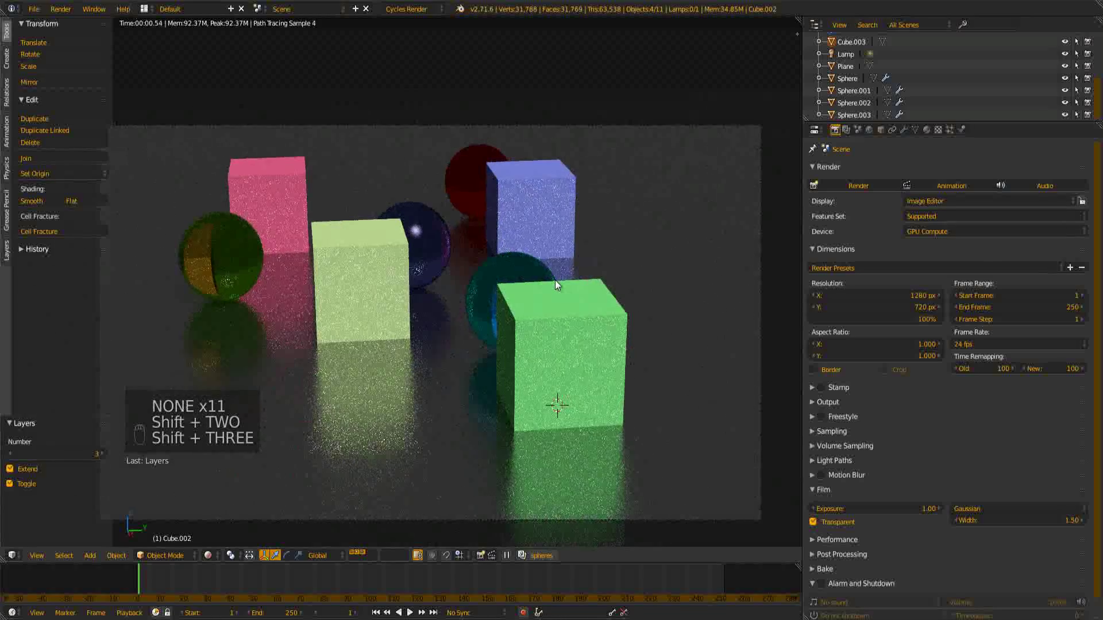
- Make the floor render layer active and render the scene as a still image
click(849, 130)
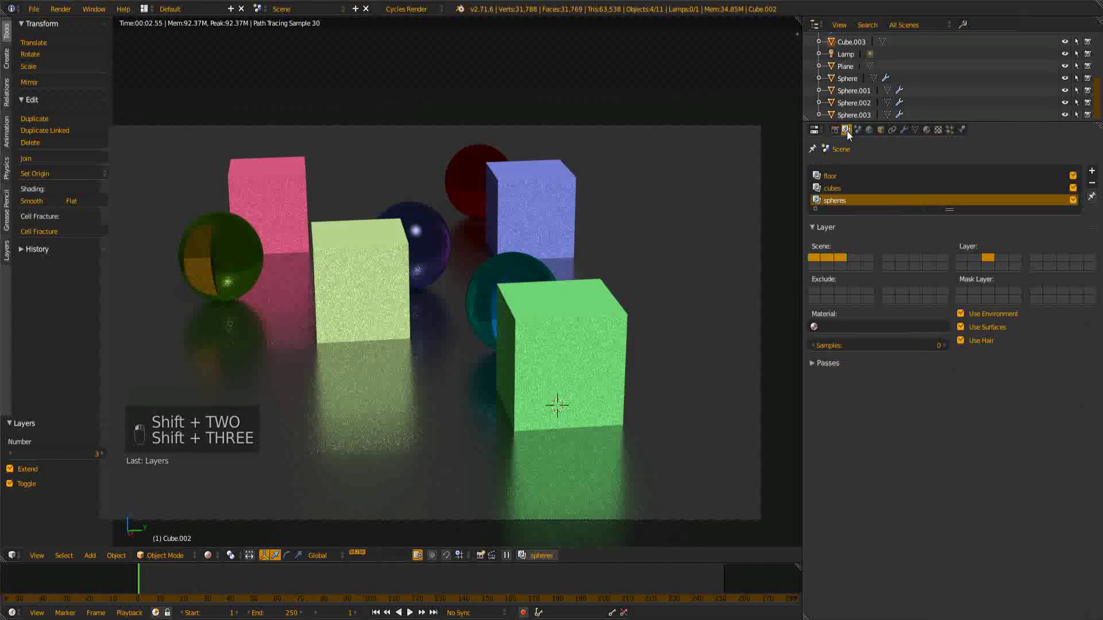
click(837, 188)
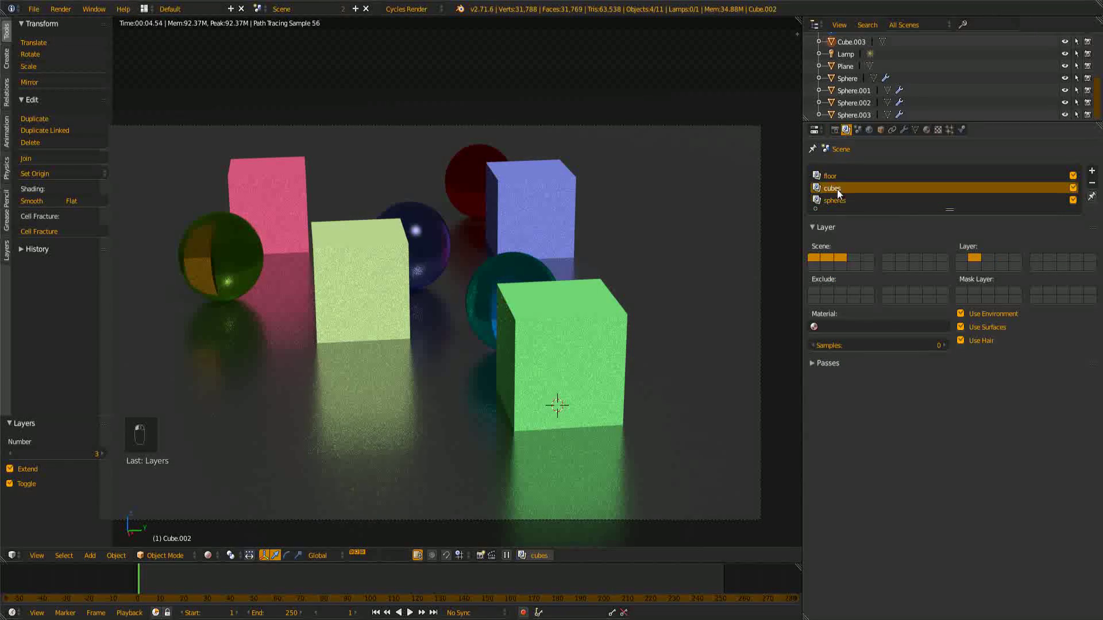
click(827, 176)
key(F12)
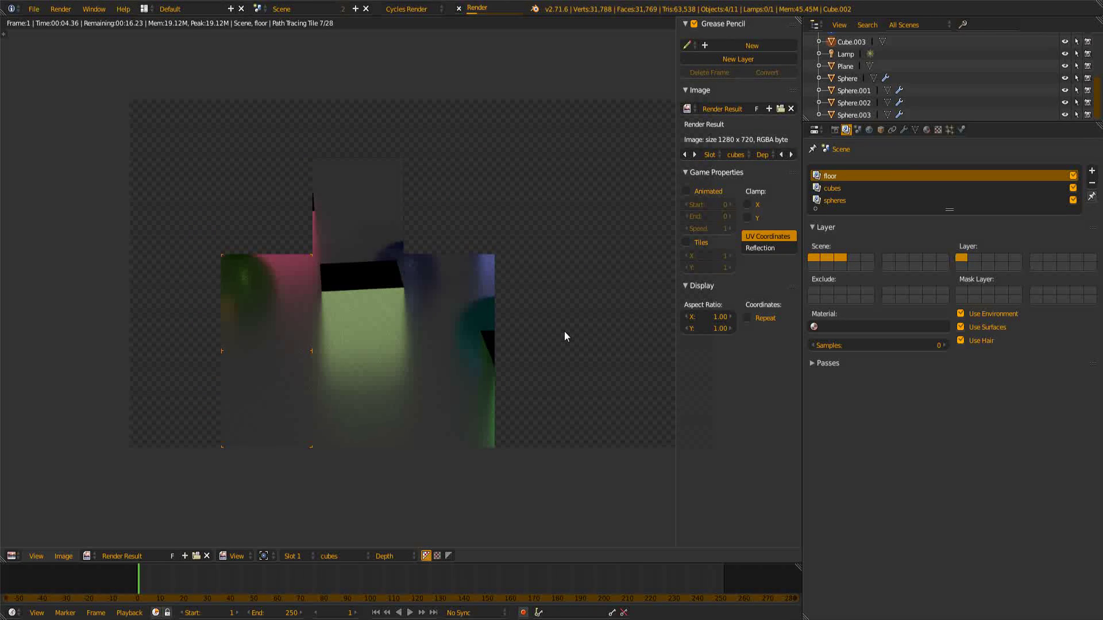
key(n)
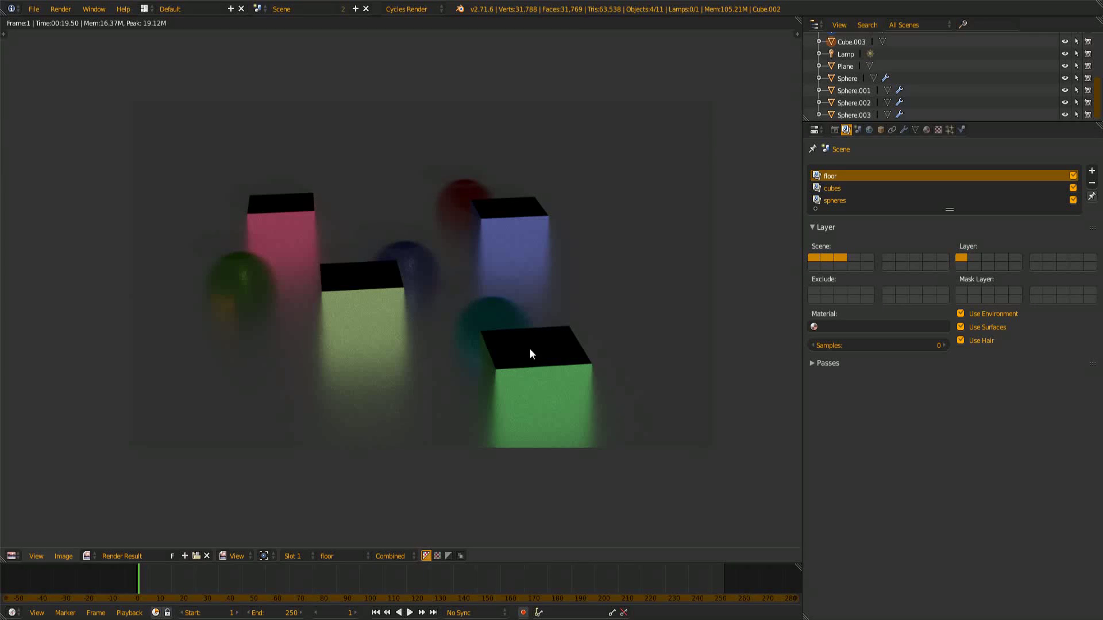
- Open the scene's compositing node tree with nodes in use and enable the backdrop
key(shift+F3)
key(Home)
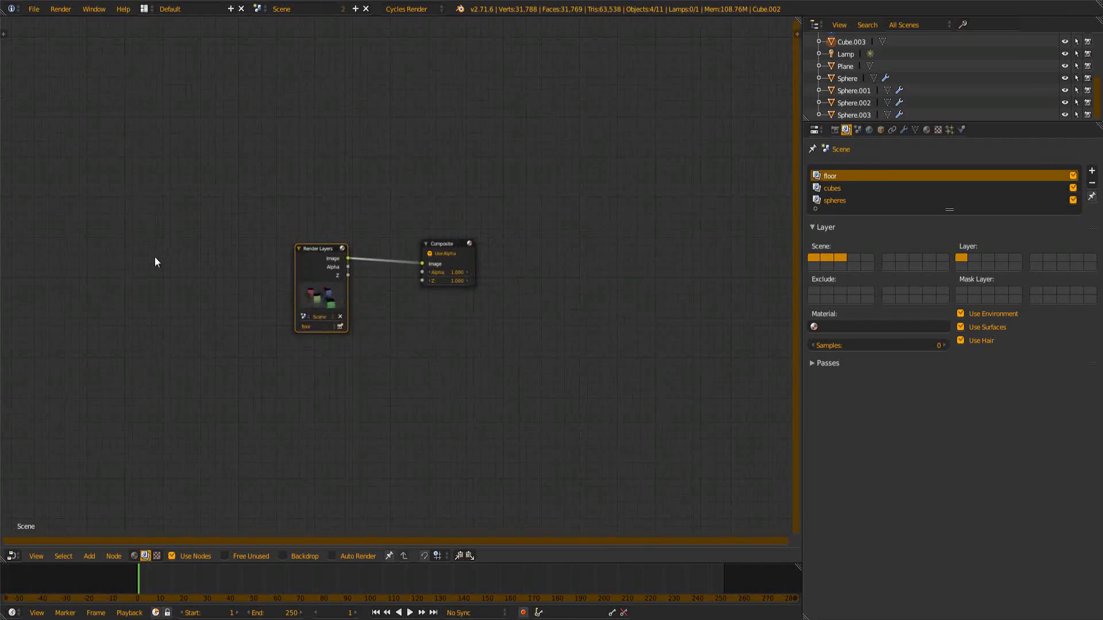
click(188, 555)
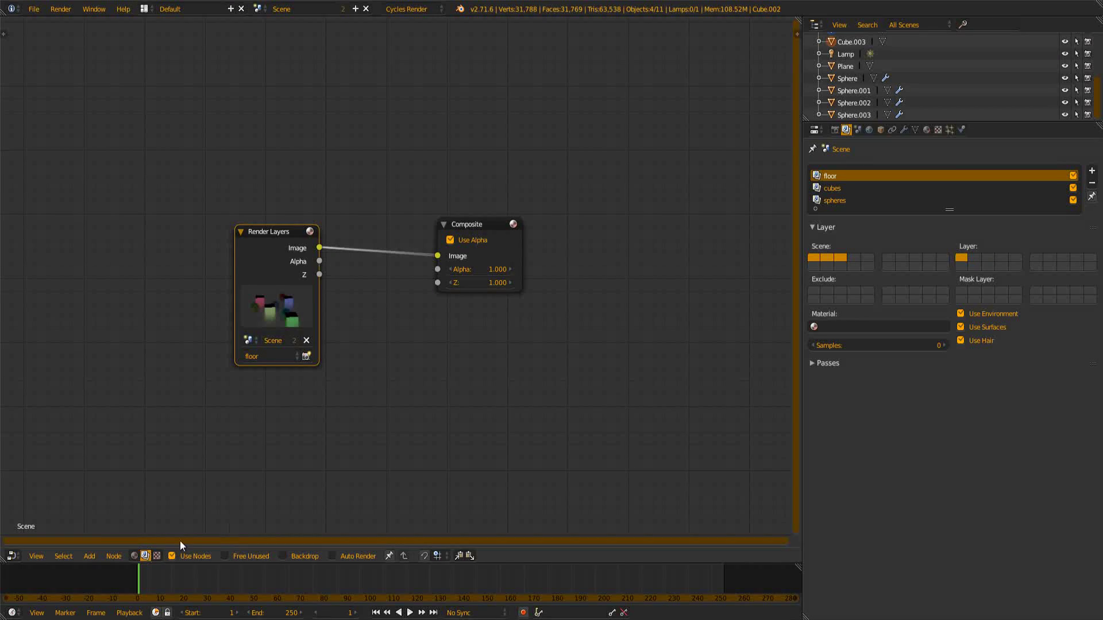
click(282, 556)
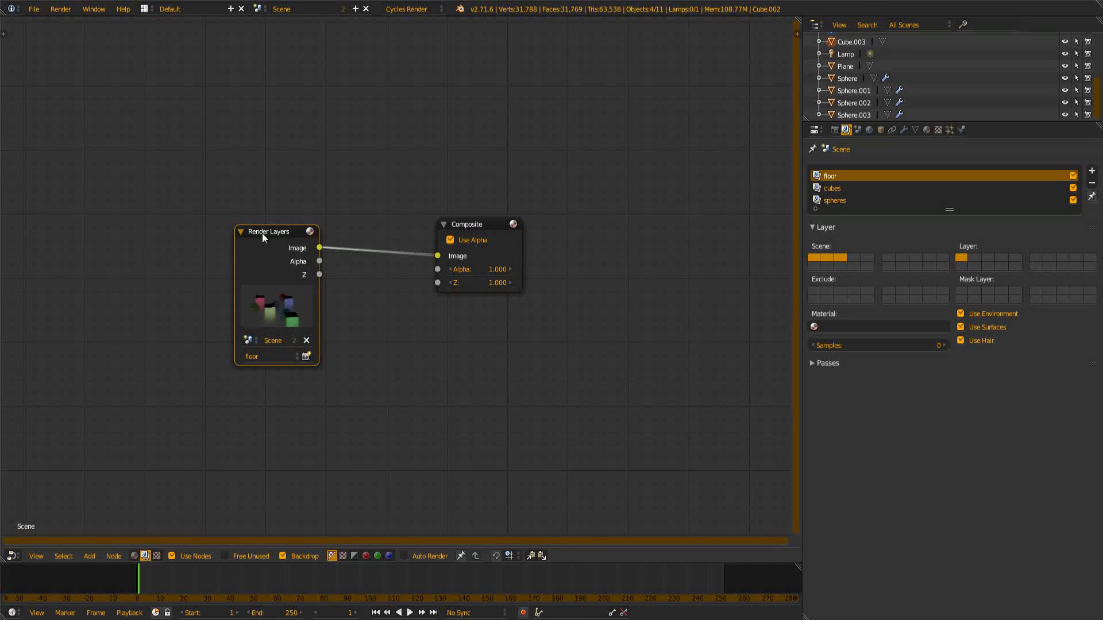
- Move the Render Layers and Composite nodes far apart to make room for more nodes between them
drag(263, 234, 706, 229)
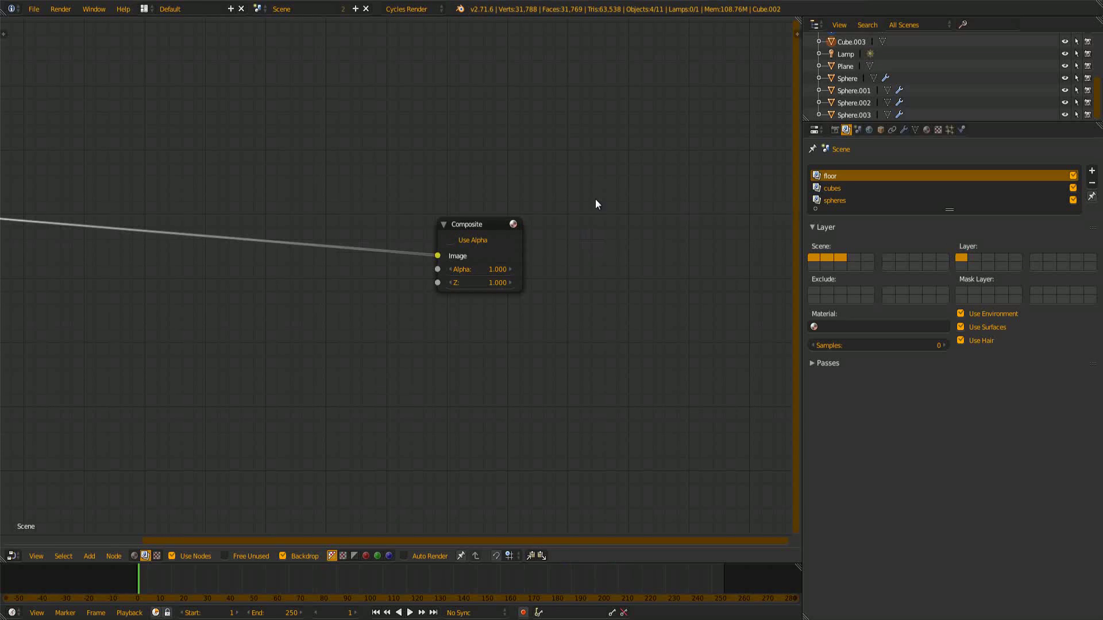
click(471, 229)
drag(471, 229, 693, 174)
scroll(472, 214, down, 5)
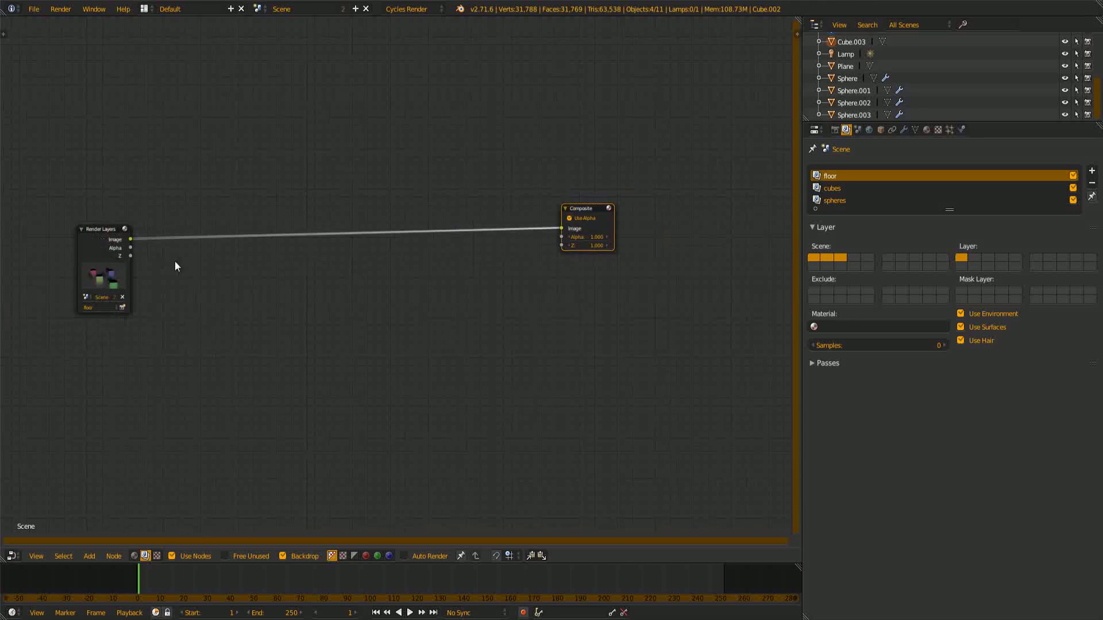
middle_drag(175, 261, 448, 242)
scroll(448, 243, up, 3)
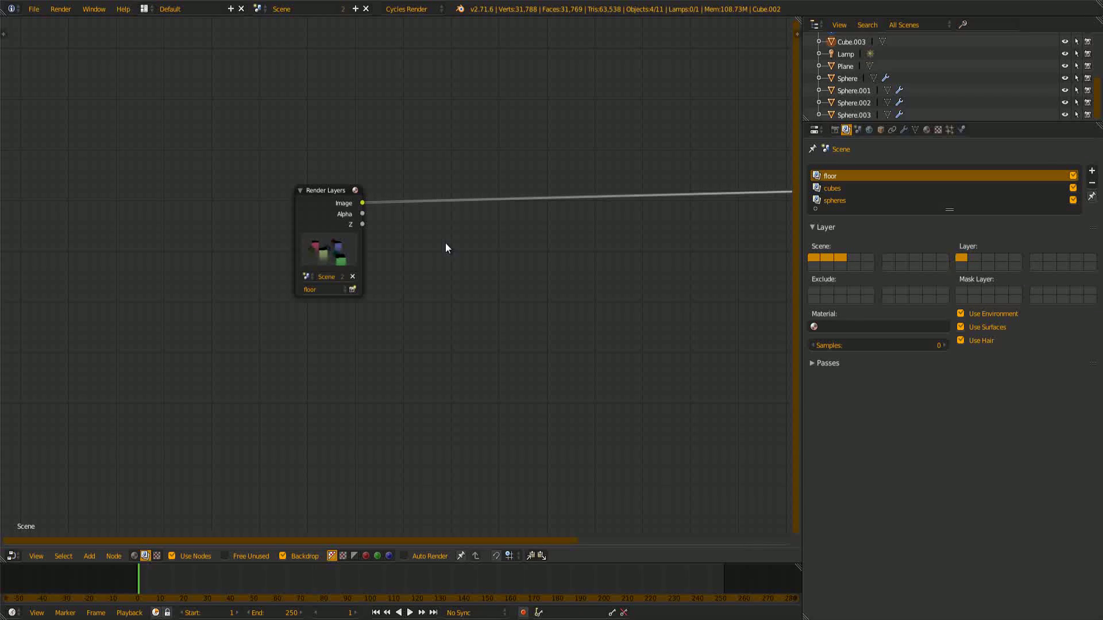
drag(309, 208, 134, 182)
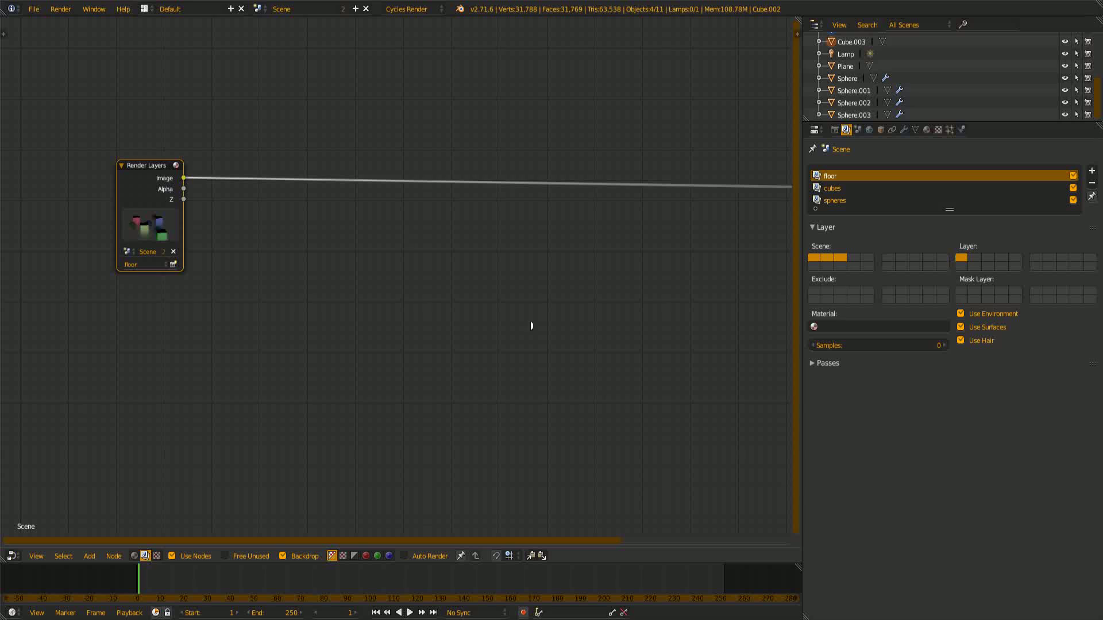
scroll(367, 247, down, 1)
middle_drag(297, 221, 346, 225)
scroll(363, 262, up, 1)
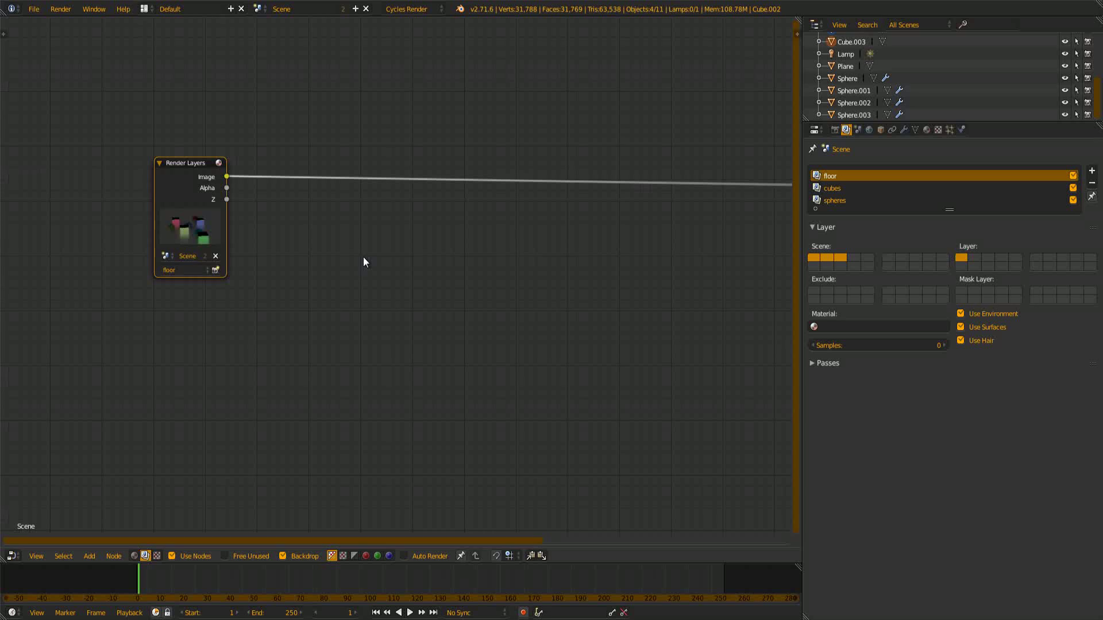
- Duplicate the floor Render Layers node twice and stack the copies beneath the original
key(shift+a)
middle_drag(196, 210, 231, 40)
key(shift+d)
click(225, 197)
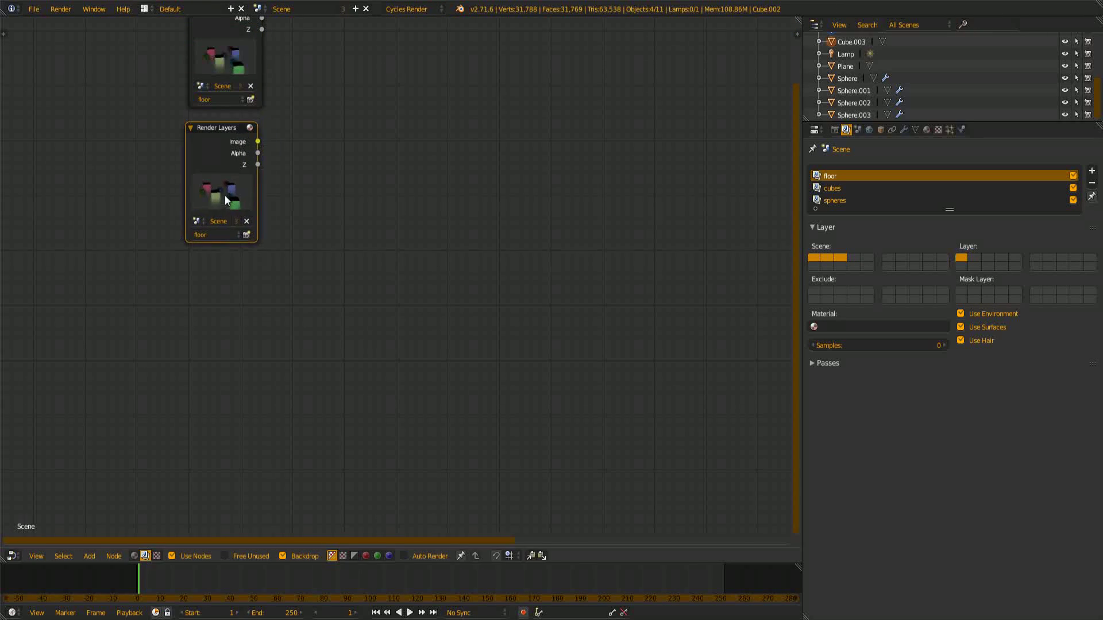
key(shift+d)
click(224, 343)
- Set the middle Render Layers node to the cubes layer and the lowest one to the spheres layer
click(208, 235)
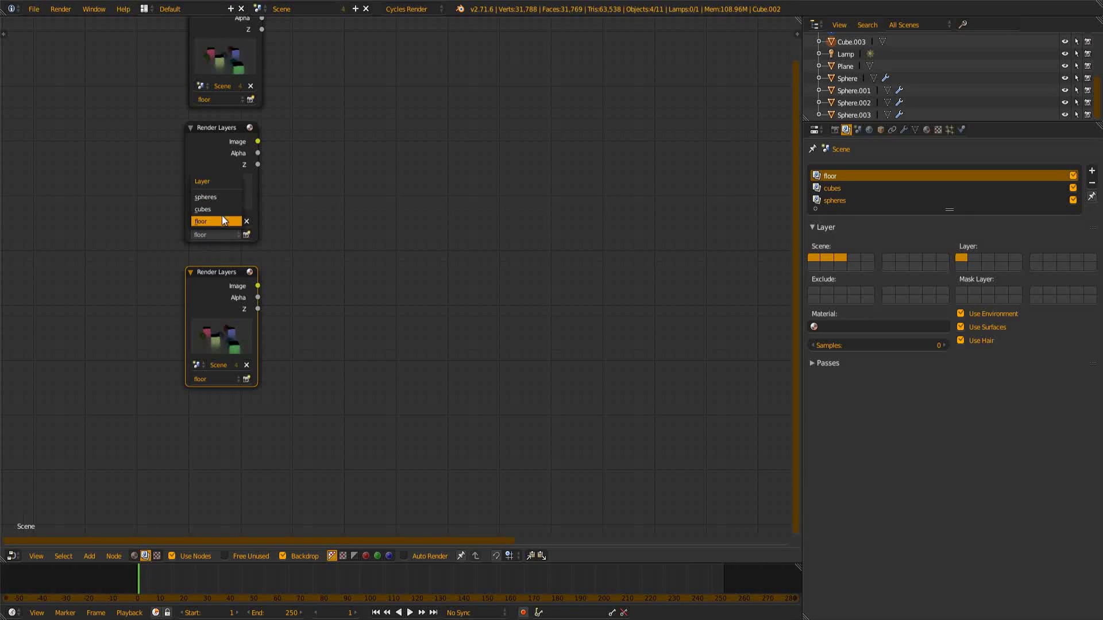
click(216, 209)
click(209, 378)
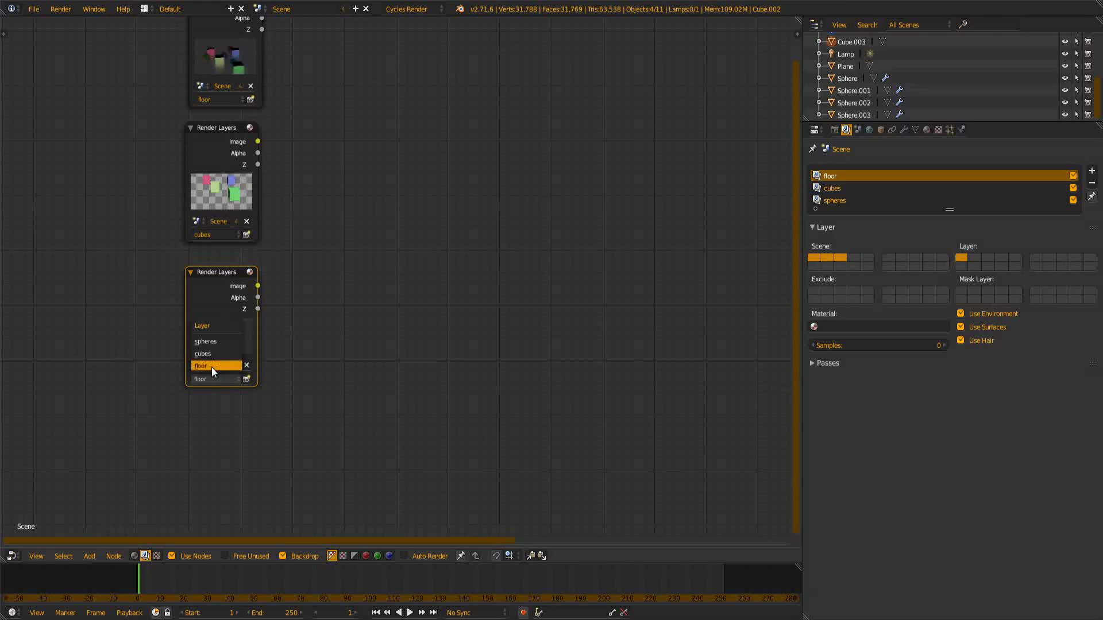
click(212, 341)
key(Home)
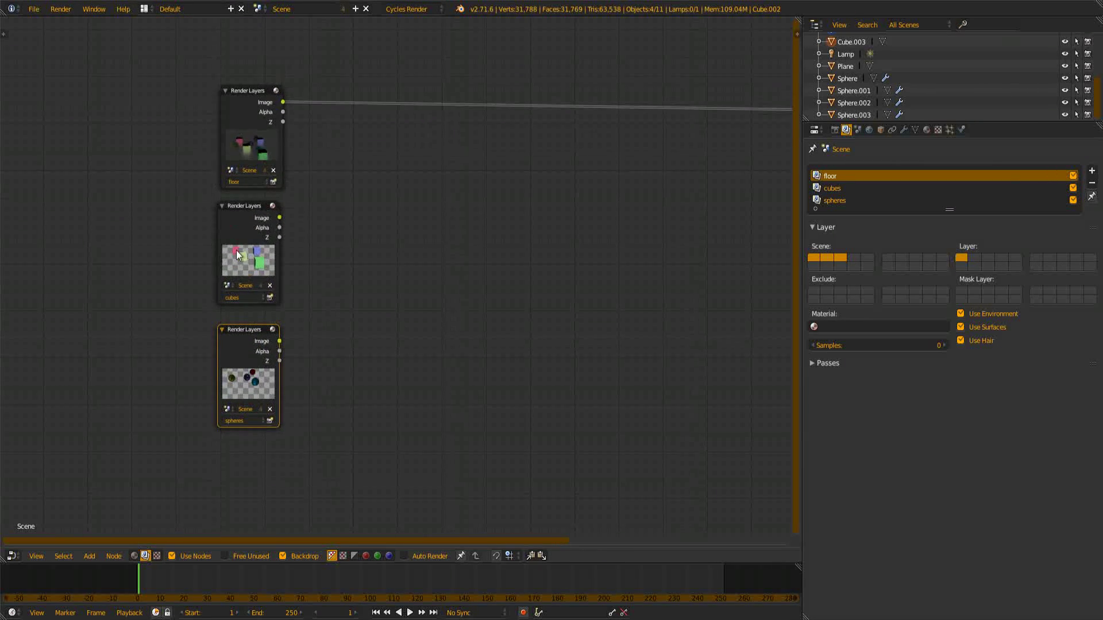
click(213, 253)
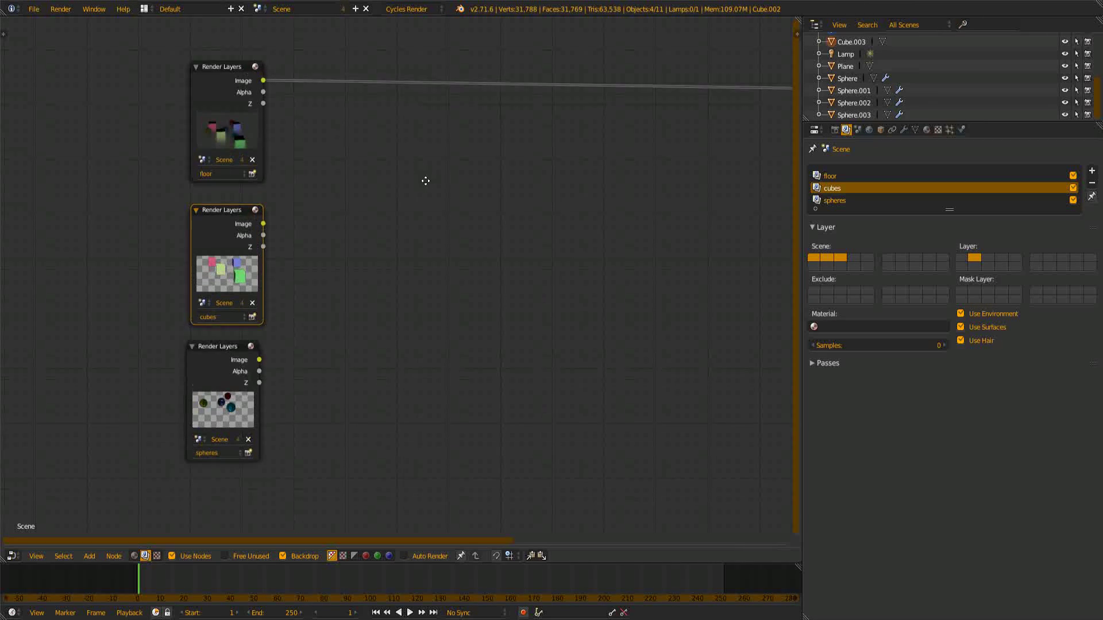
key(shift+a)
mouse_move(374, 233)
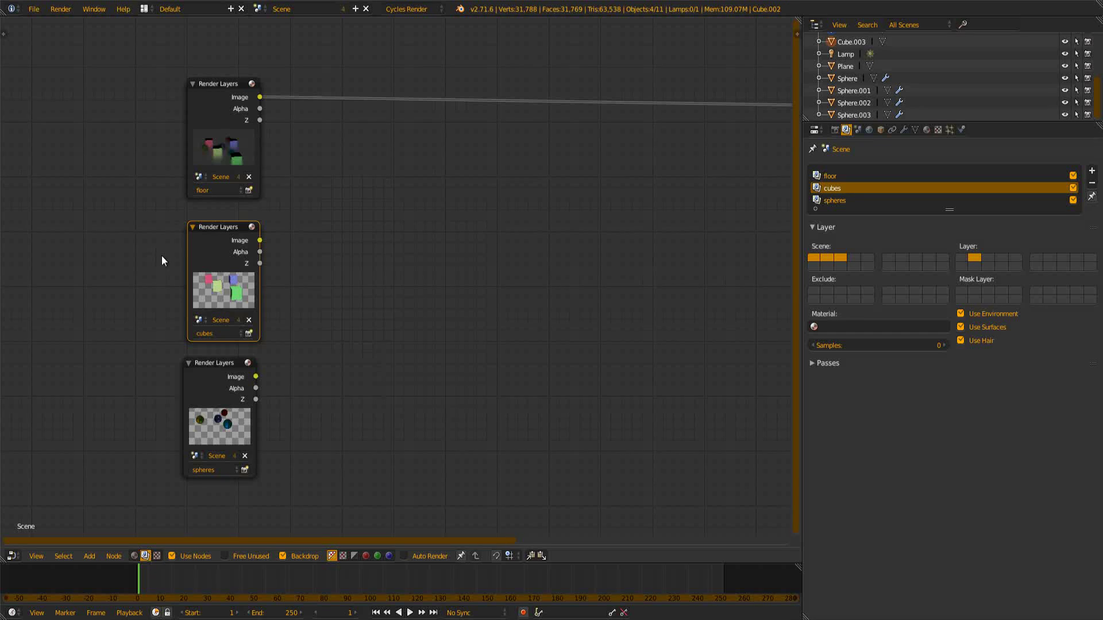
key(shift+a)
mouse_move(353, 201)
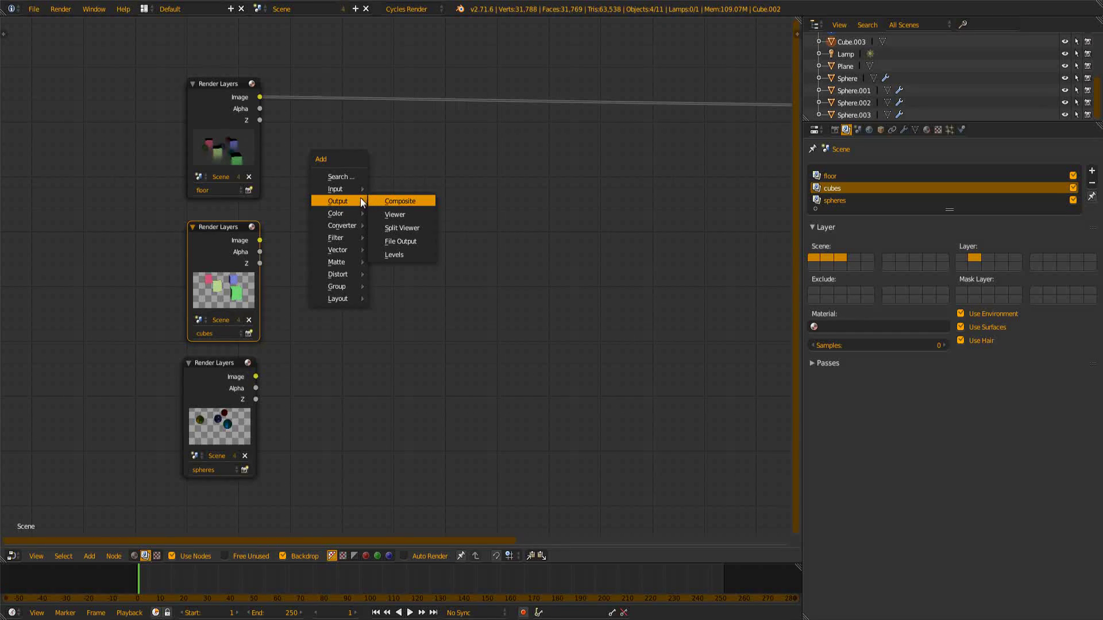
click(389, 213)
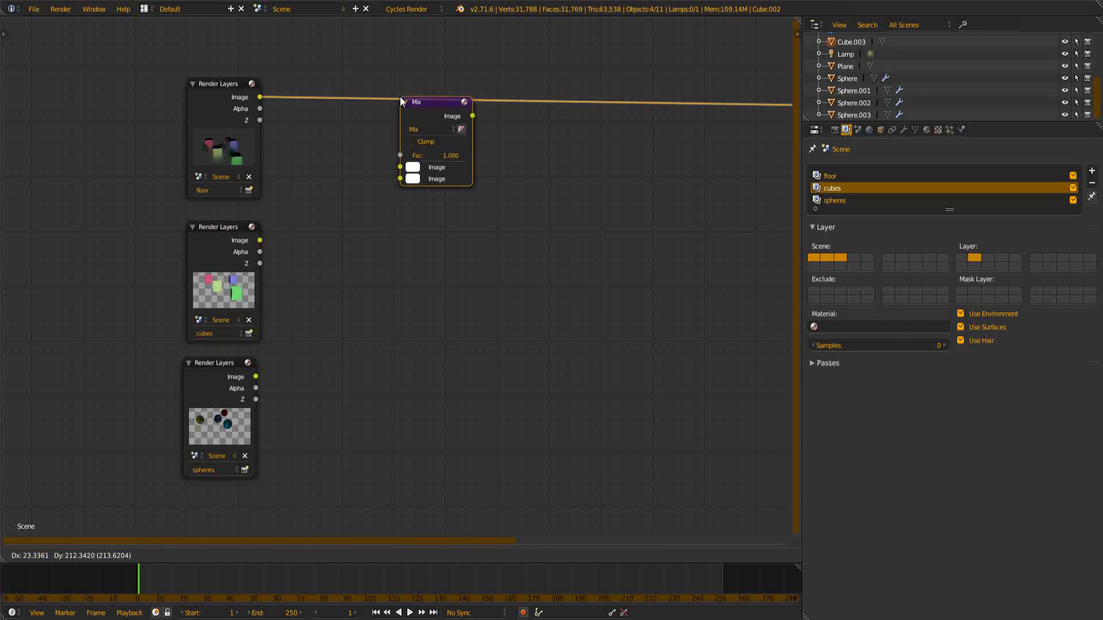
click(420, 87)
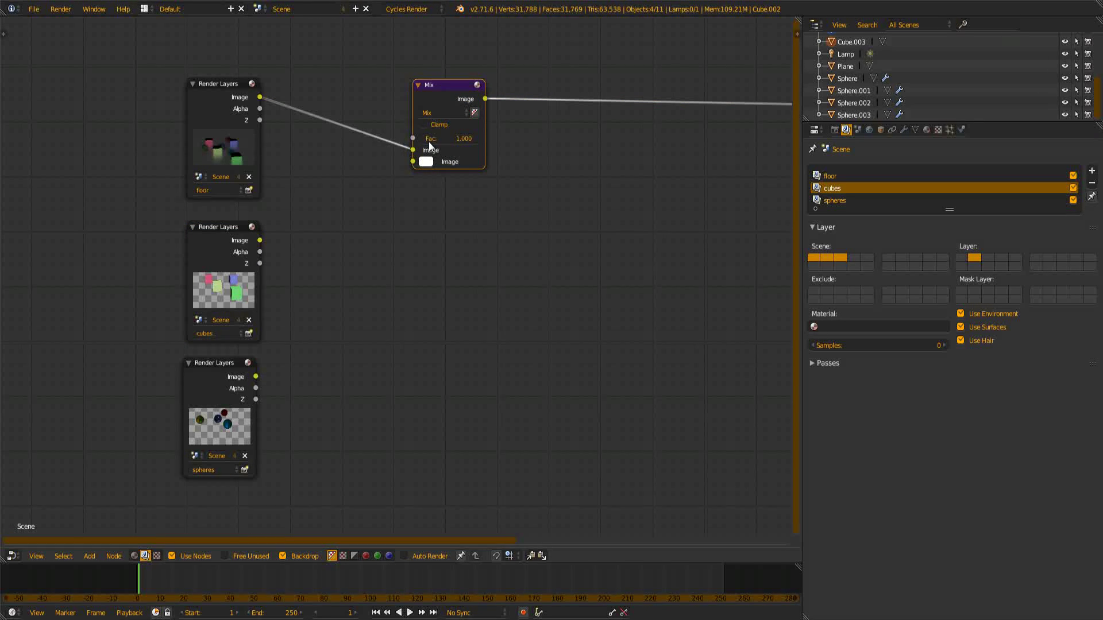
key(ctrl+x)
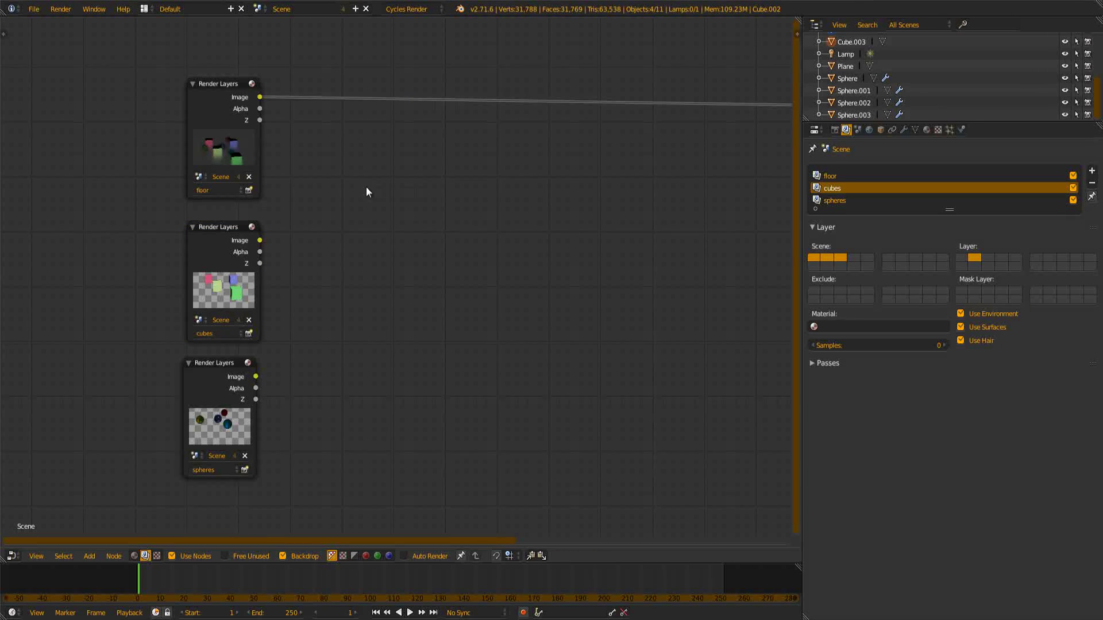
key(shift+a)
mouse_move(366, 187)
key(Escape)
- Insert an Alpha Over node on the link between the floor Render Layers node and the Composite node
key(shift+a)
mouse_move(409, 284)
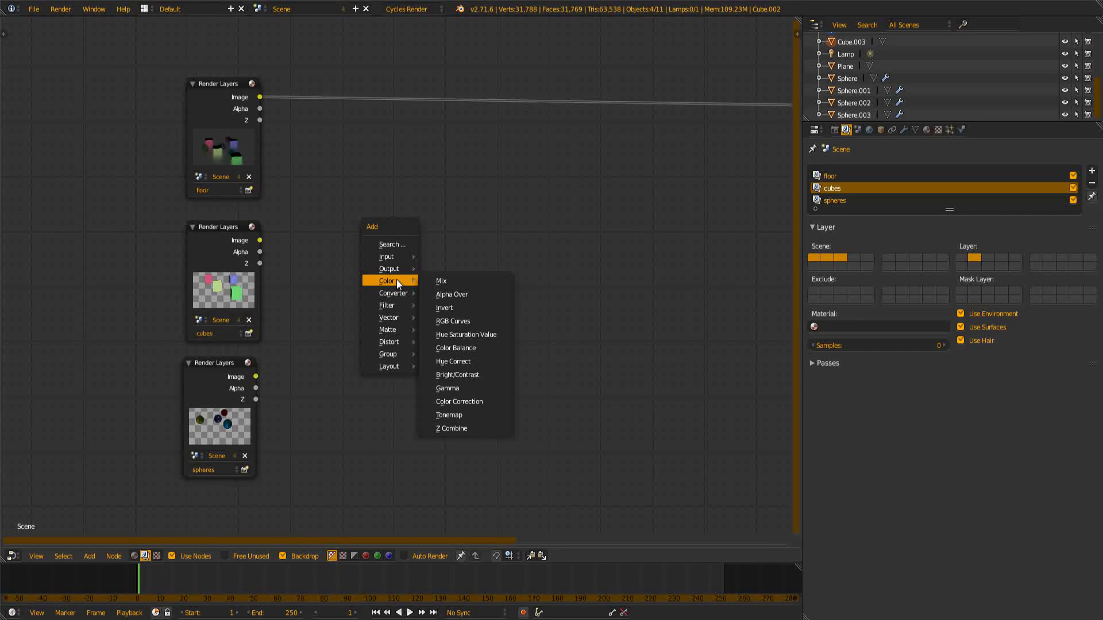
click(454, 294)
click(404, 77)
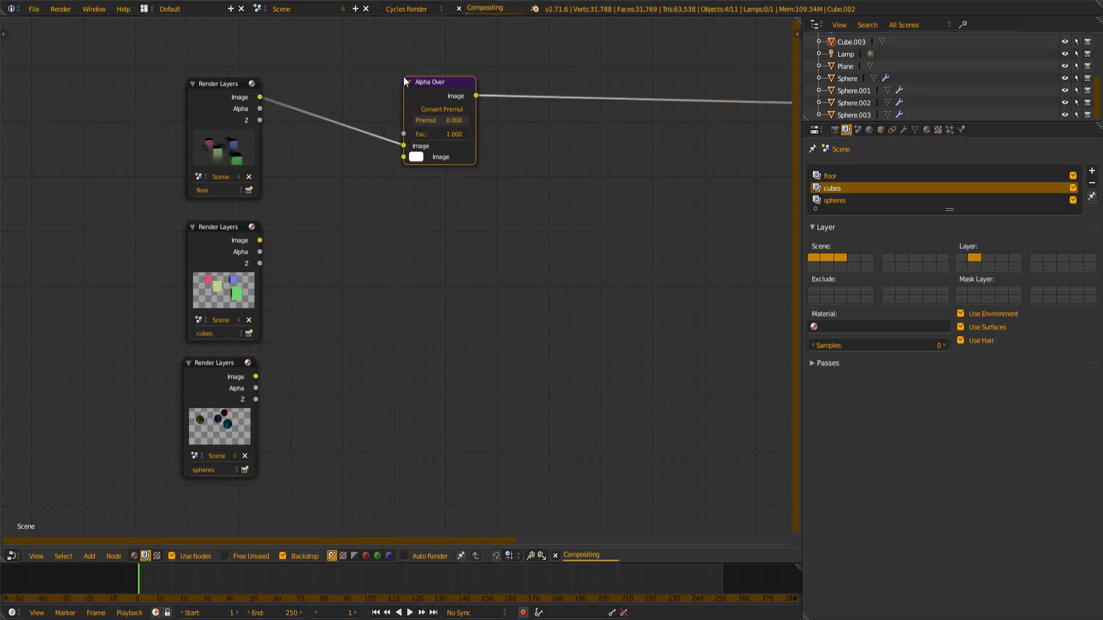
- Add a Viewer node fed by the cubes Render Layers node and move it well away from the render layer nodes
ctrl+shift+click(238, 263)
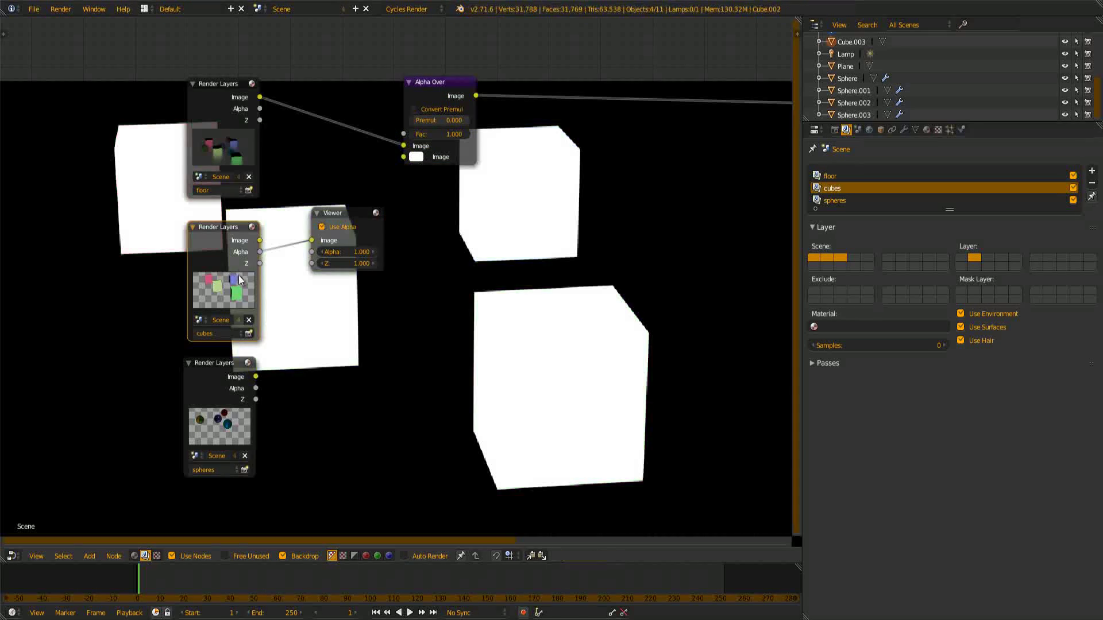
drag(238, 263, 224, 272)
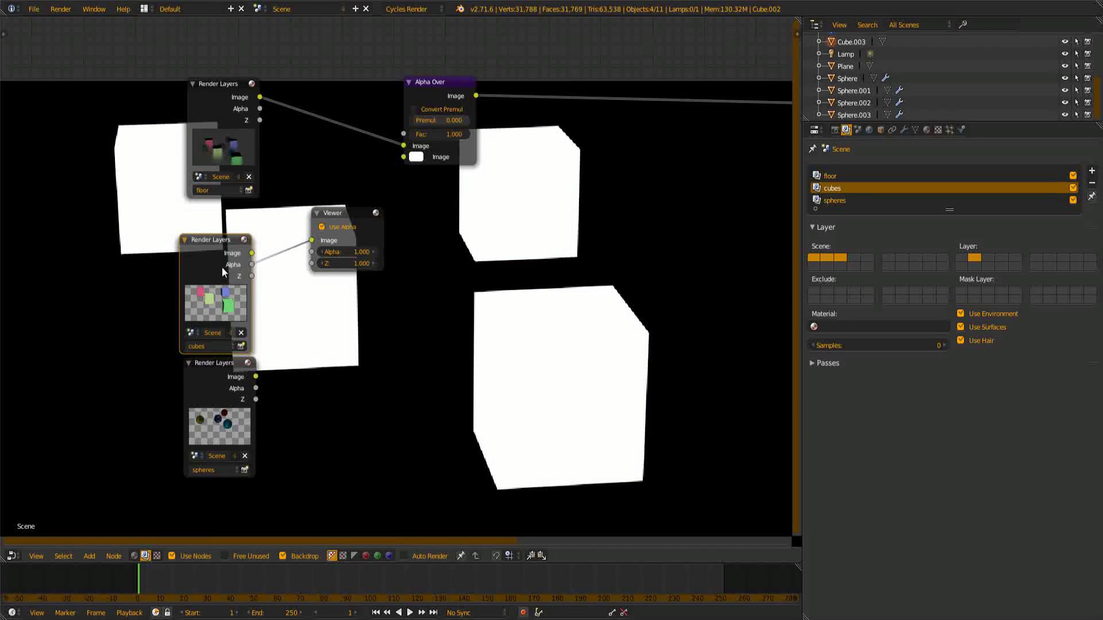
drag(354, 213, 583, 229)
- Cycle the backdrop preview through the cubes layer's Image, Alpha and Z outputs
ctrl+shift+click(230, 270)
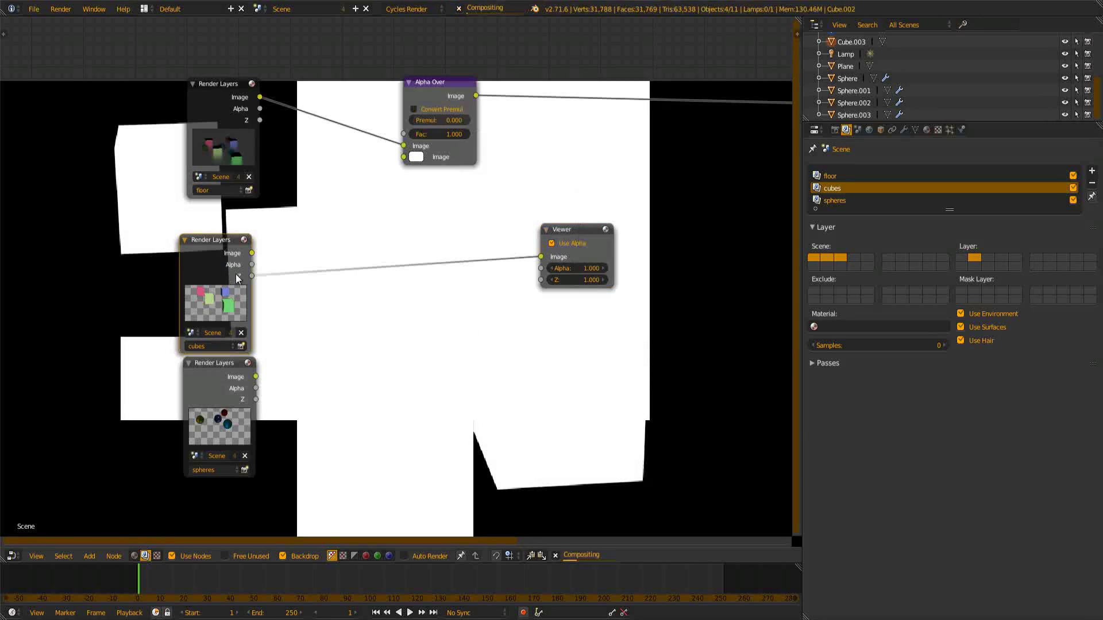
ctrl+shift+click(234, 274)
ctrl+shift+click(230, 278)
ctrl+shift+click(230, 278)
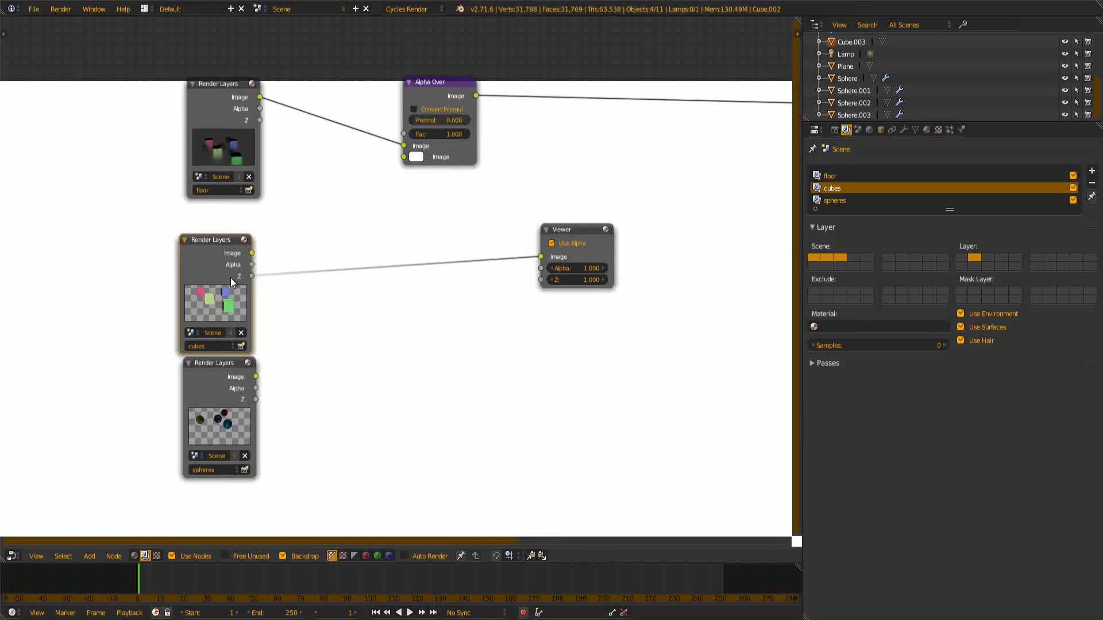
ctrl+shift+click(230, 278)
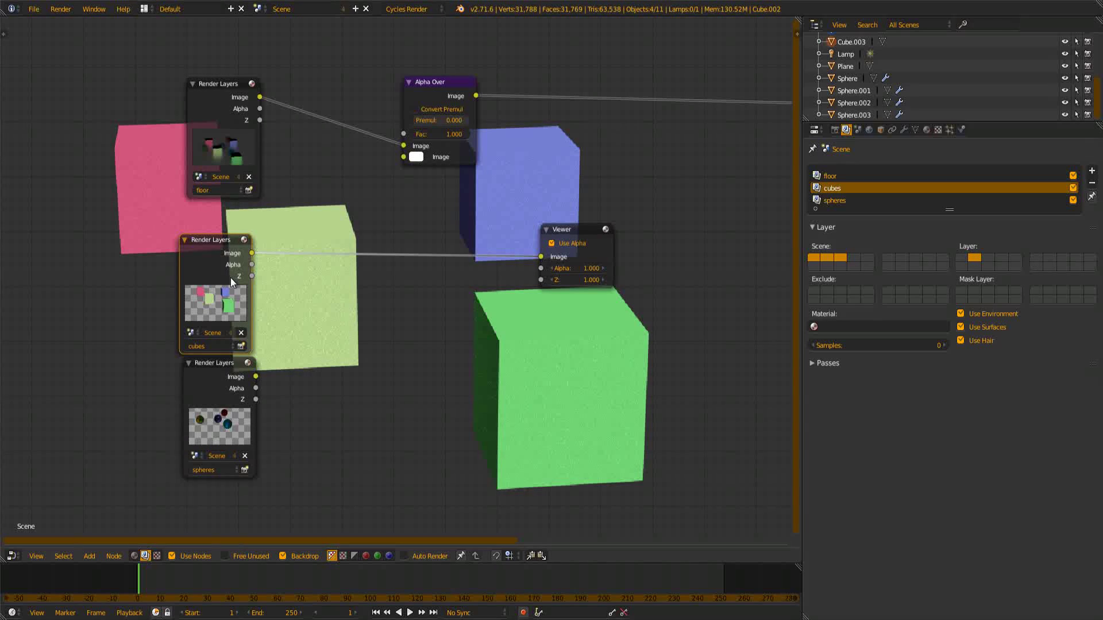
ctrl+shift+click(230, 277)
ctrl+shift+click(230, 277)
ctrl+shift+click(230, 278)
ctrl+shift+click(230, 277)
ctrl+shift+click(229, 277)
ctrl+shift+click(230, 277)
ctrl+shift+click(230, 277)
- Preview the Alpha Over output and the cubes layer's alpha, and space the cubes node evenly between the other render layers
drag(574, 231, 666, 240)
ctrl+shift+click(453, 83)
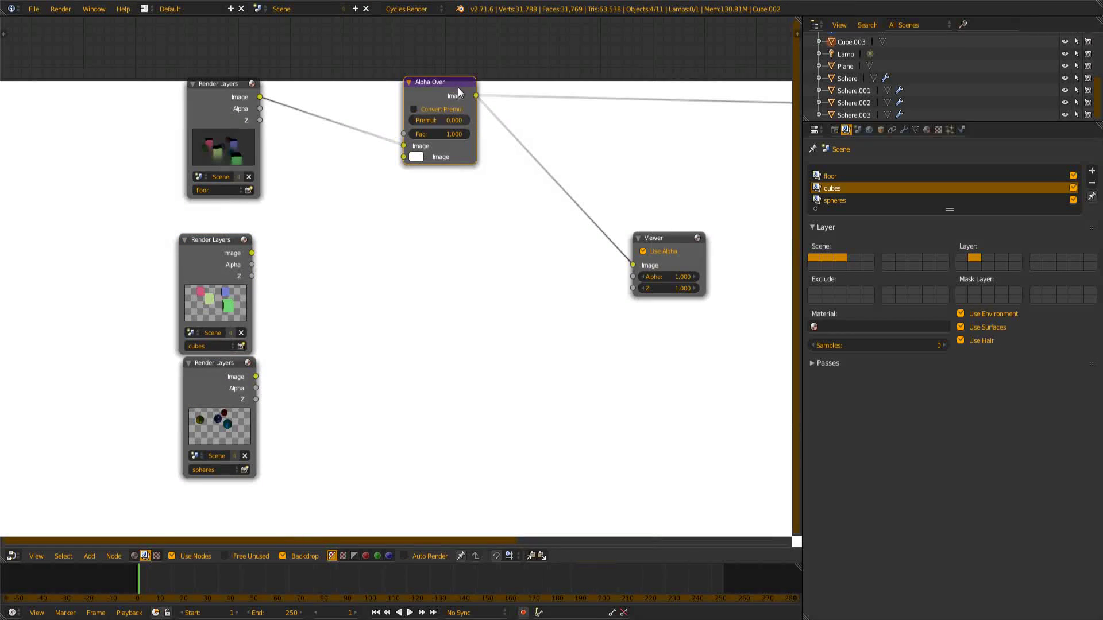
middle_drag(266, 246, 182, 299)
ctrl+shift+click(152, 315)
ctrl+shift+click(176, 326)
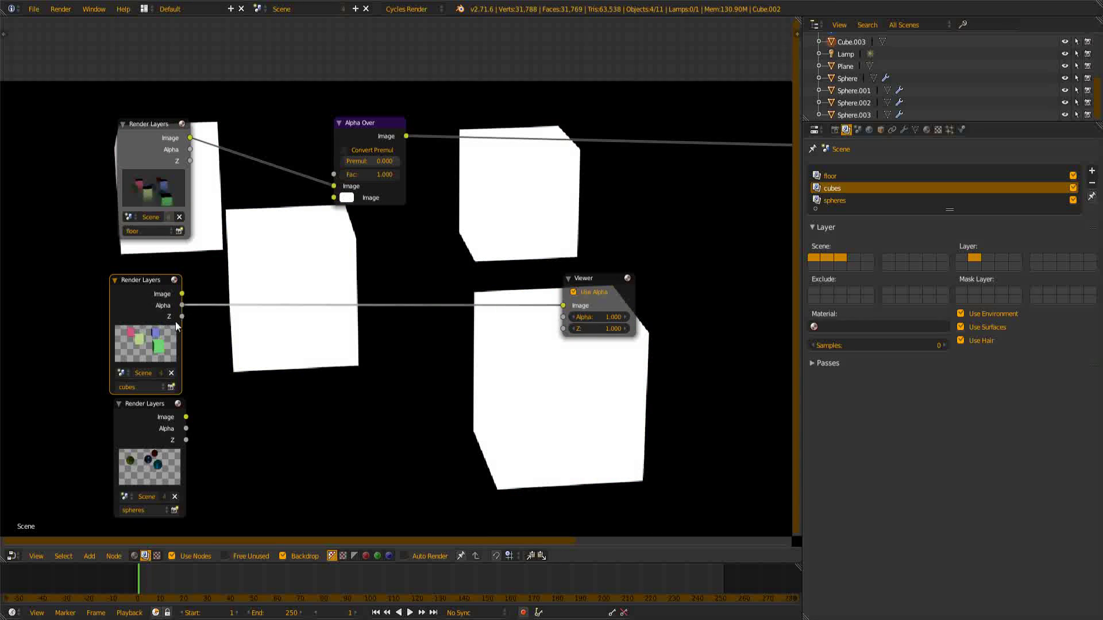
drag(158, 315, 158, 294)
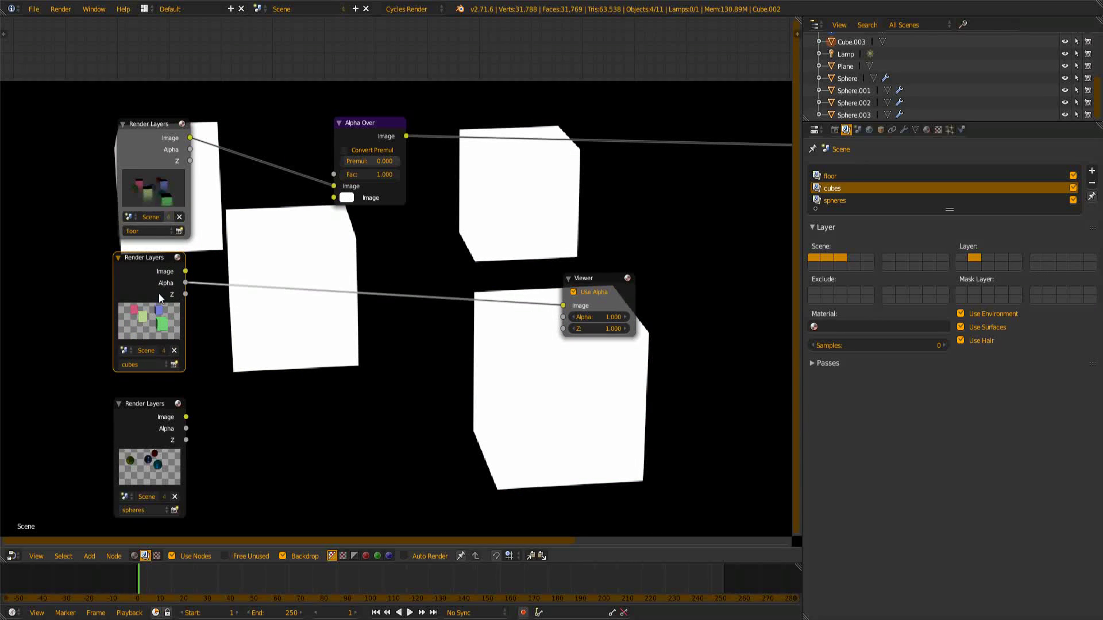
middle_drag(362, 400, 366, 373)
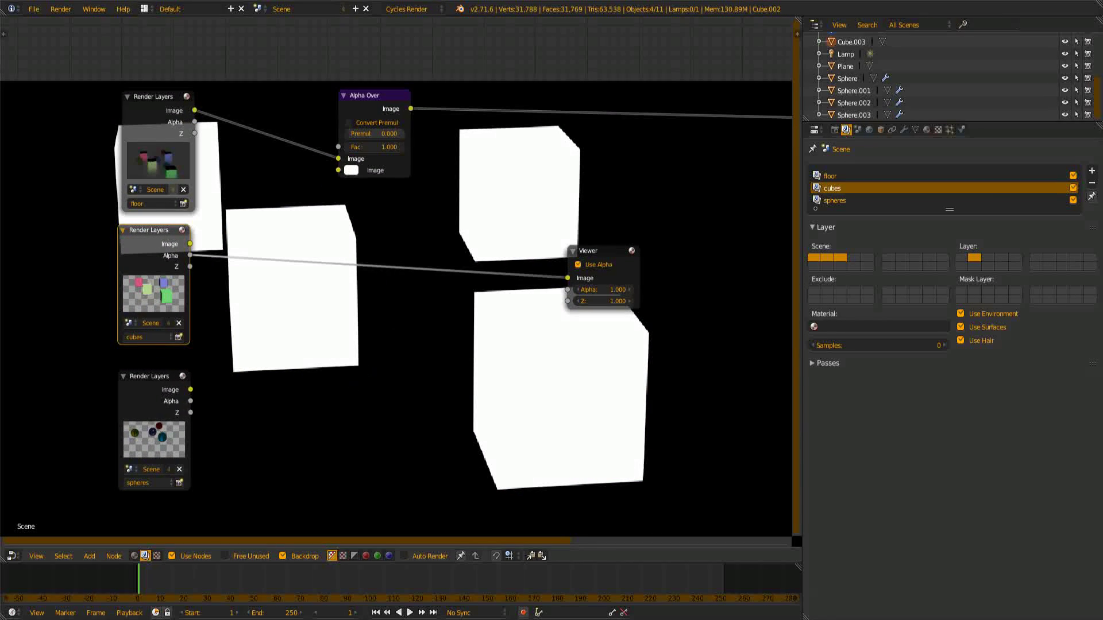
- Connect the cubes layer's Image to the second image input of Alpha Over and preview the combined output
middle_drag(196, 193, 202, 281)
drag(197, 274, 345, 200)
ctrl+shift+click(388, 142)
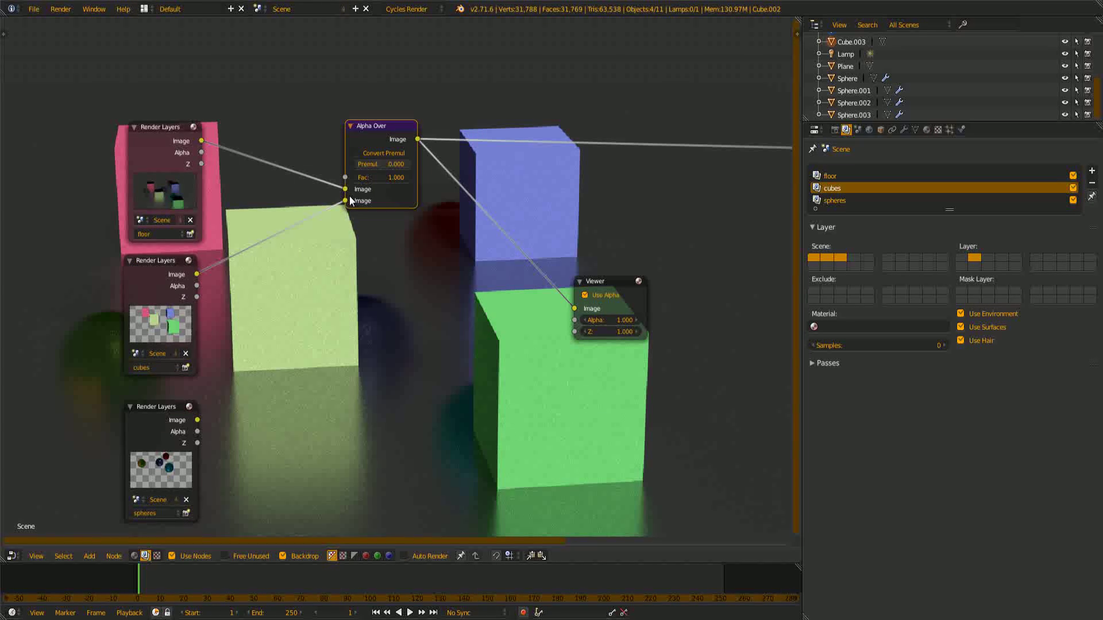
- Move the Alpha Over node lower and the Viewer node farther away to make room for another node
drag(374, 137, 372, 187)
mouse_move(340, 256)
mouse_down()
mouse_move(328, 263)
mouse_move(342, 251)
mouse_move(325, 251)
mouse_move(349, 256)
mouse_move(346, 269)
mouse_move(344, 256)
mouse_up()
scroll(354, 259, down, 2)
drag(490, 294, 649, 350)
- Duplicate the Alpha Over node onto the Viewer link and connect the spheres layer's Image to its second image input
click(314, 215)
key(shift+d)
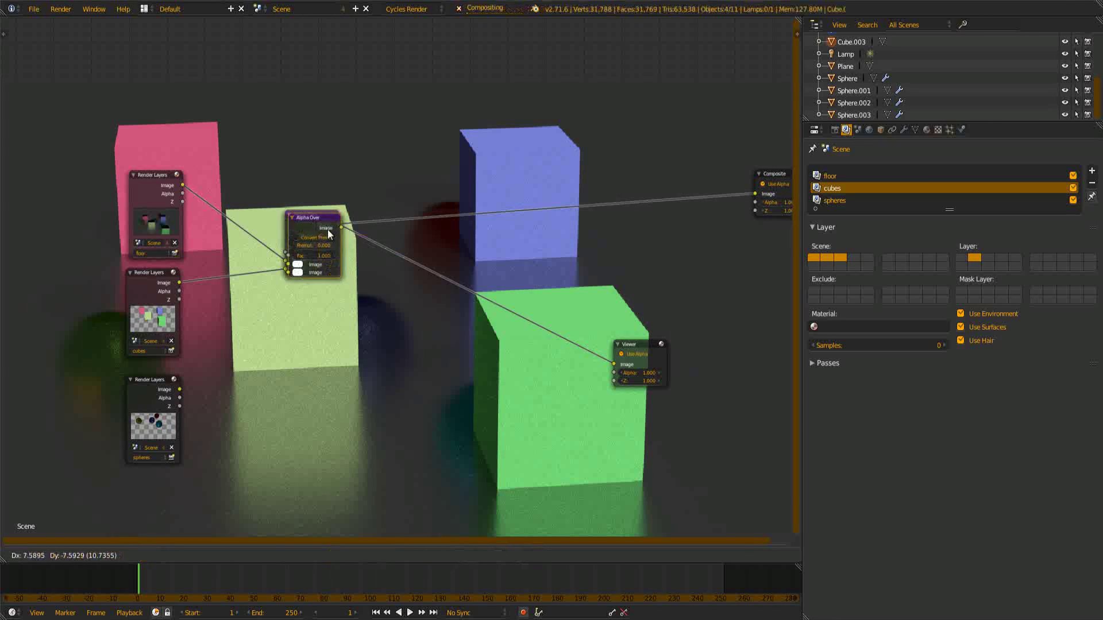
click(443, 261)
drag(180, 389, 401, 302)
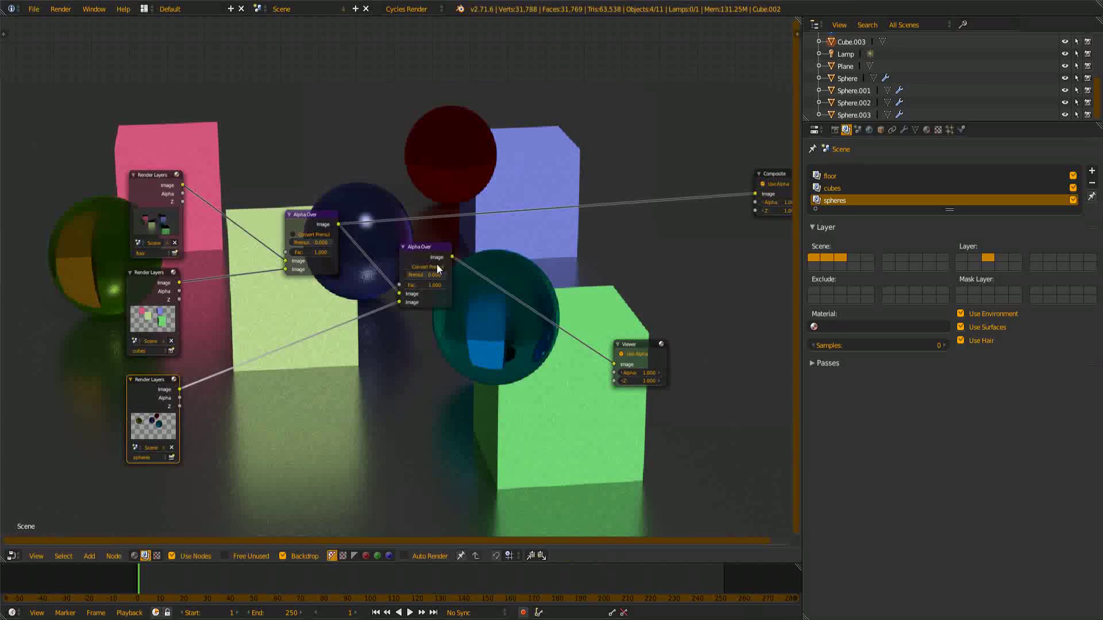
- Preview the second Alpha Over node and connect its output to the Composite node's Image input
middle_drag(449, 257, 340, 332)
ctrl+shift+click(268, 238)
scroll(409, 237, down, 2)
middle_drag(256, 233, 245, 301)
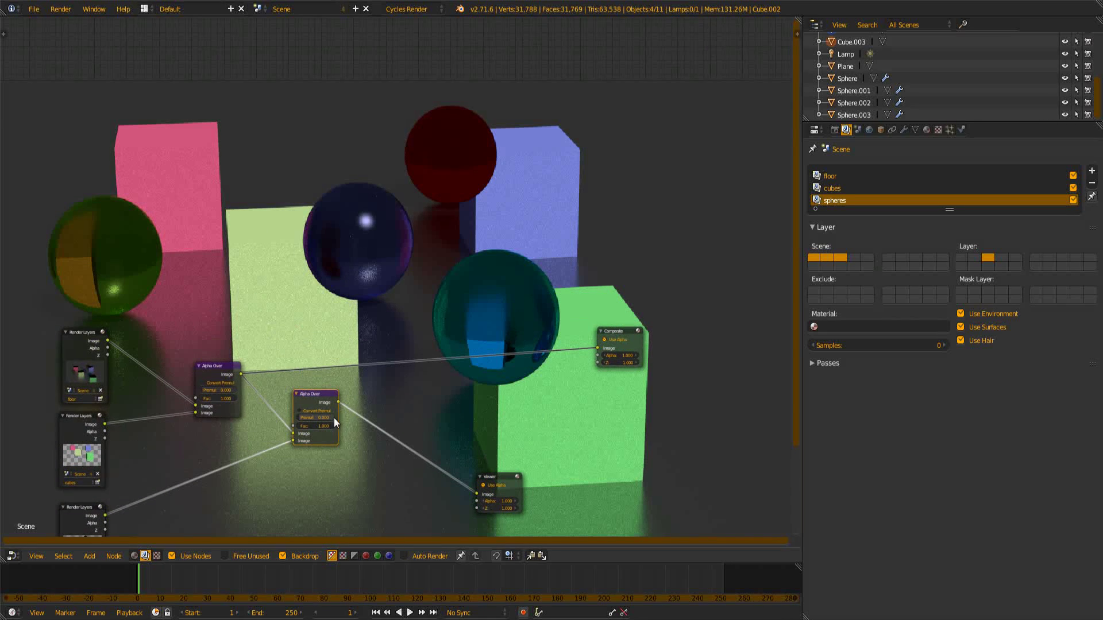
drag(336, 408, 598, 347)
middle_drag(516, 268, 545, 342)
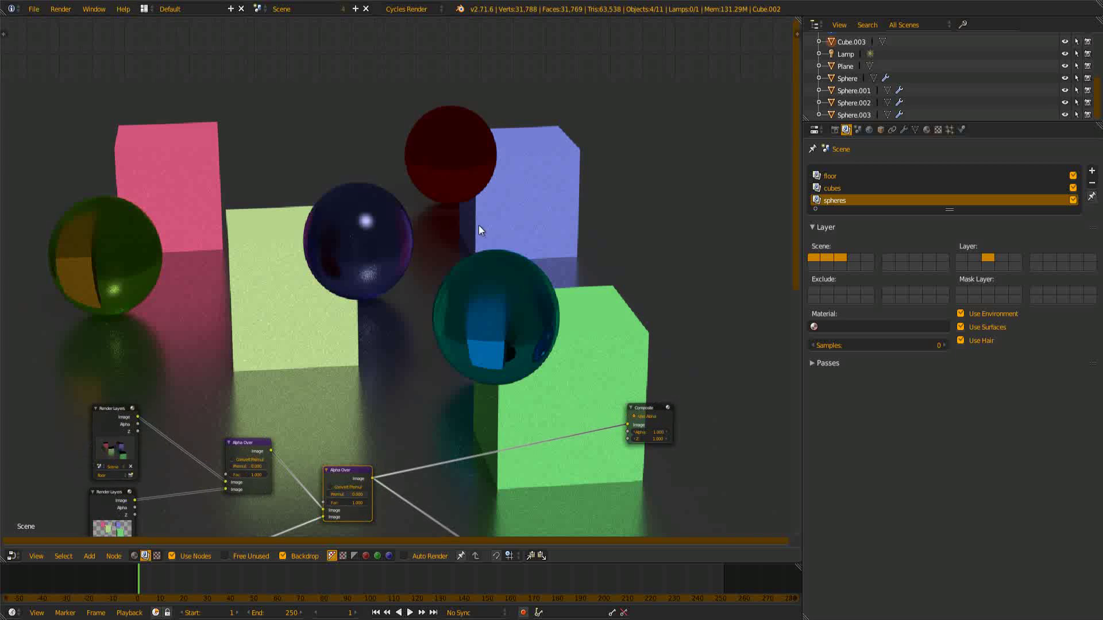
middle_drag(399, 240, 487, 203)
scroll(459, 202, up, 1)
middle_drag(531, 367, 563, 260)
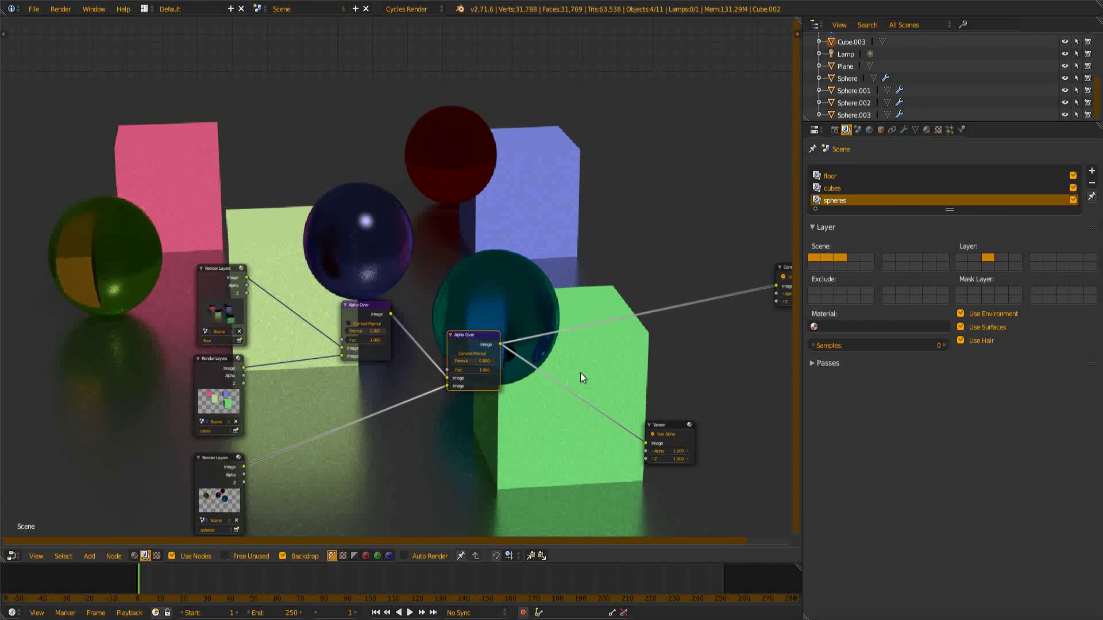
scroll(582, 377, down, 1)
middle_drag(528, 333, 604, 354)
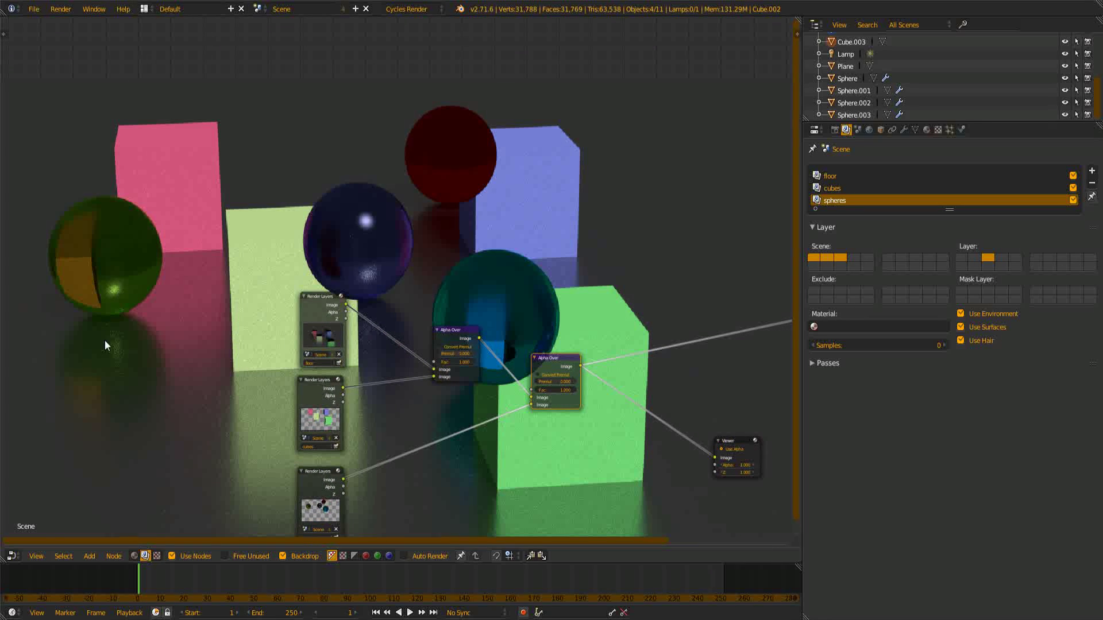
- Swap the stacking order by linking the spheres to the first Alpha Over's second image input and the cubes to the second's
middle_drag(368, 460, 396, 261)
scroll(382, 253, up, 5)
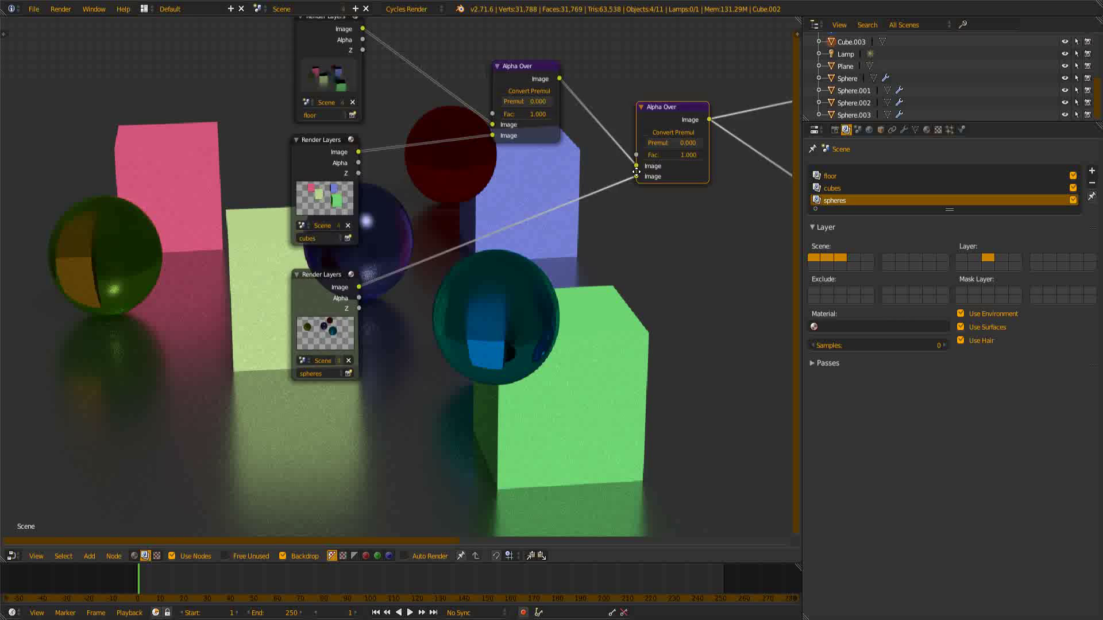
middle_drag(636, 154, 604, 225)
drag(600, 233, 457, 193)
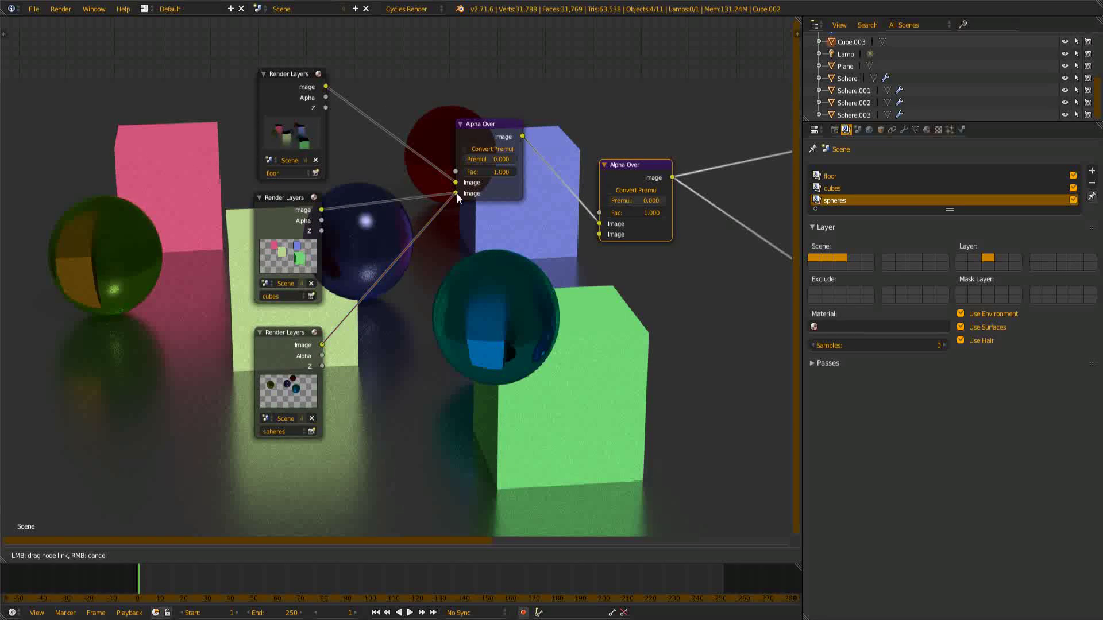
drag(322, 209, 598, 235)
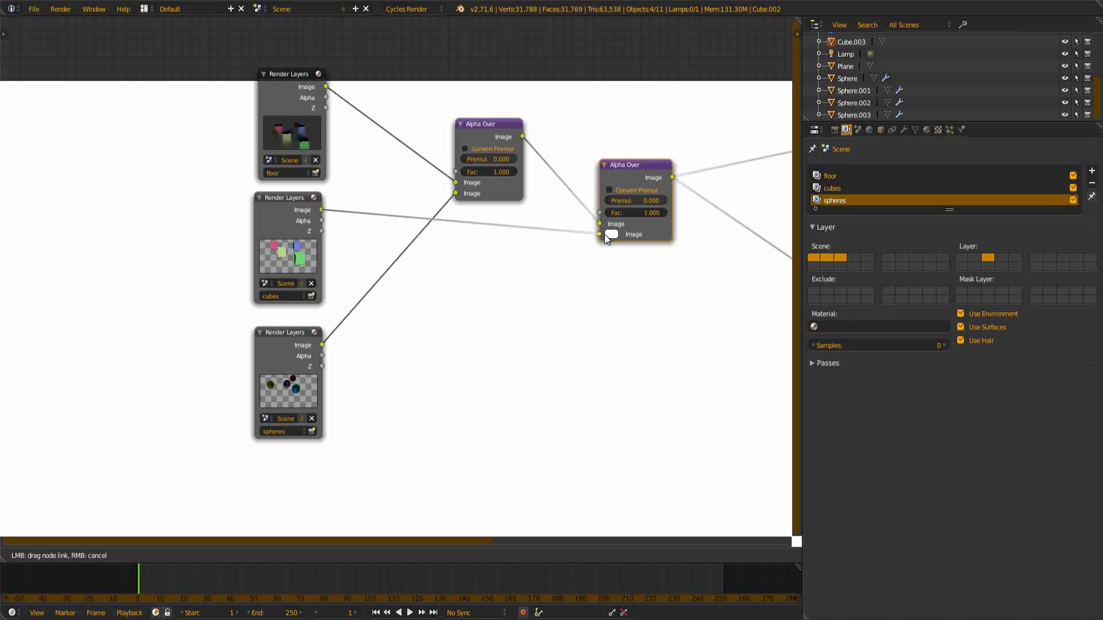
drag(604, 234, 604, 234)
middle_drag(625, 241, 392, 475)
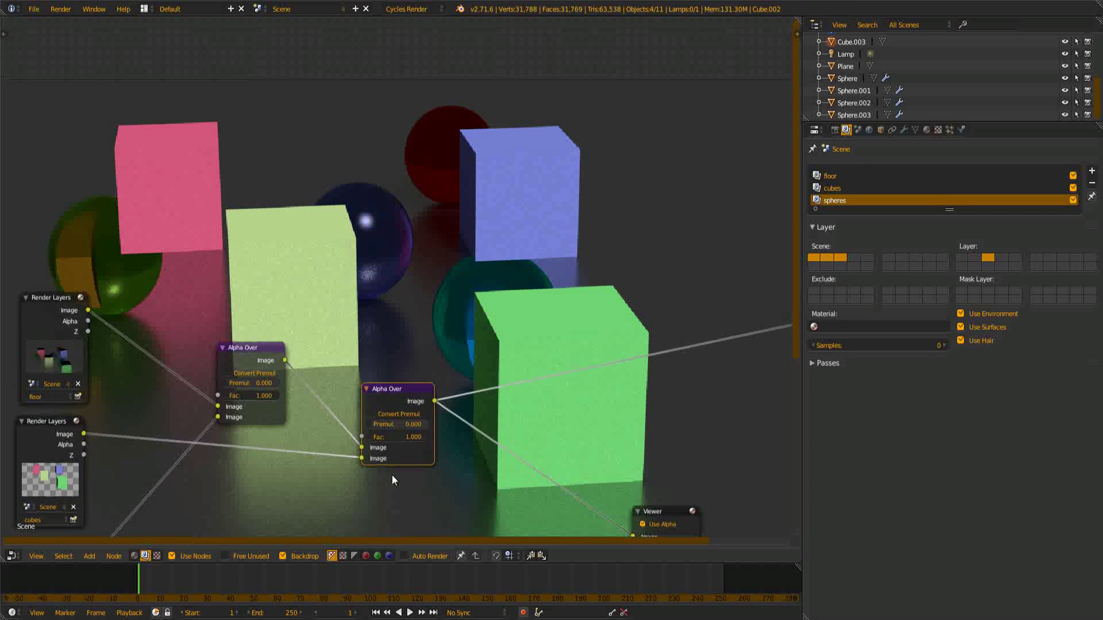
middle_drag(379, 436, 620, 265)
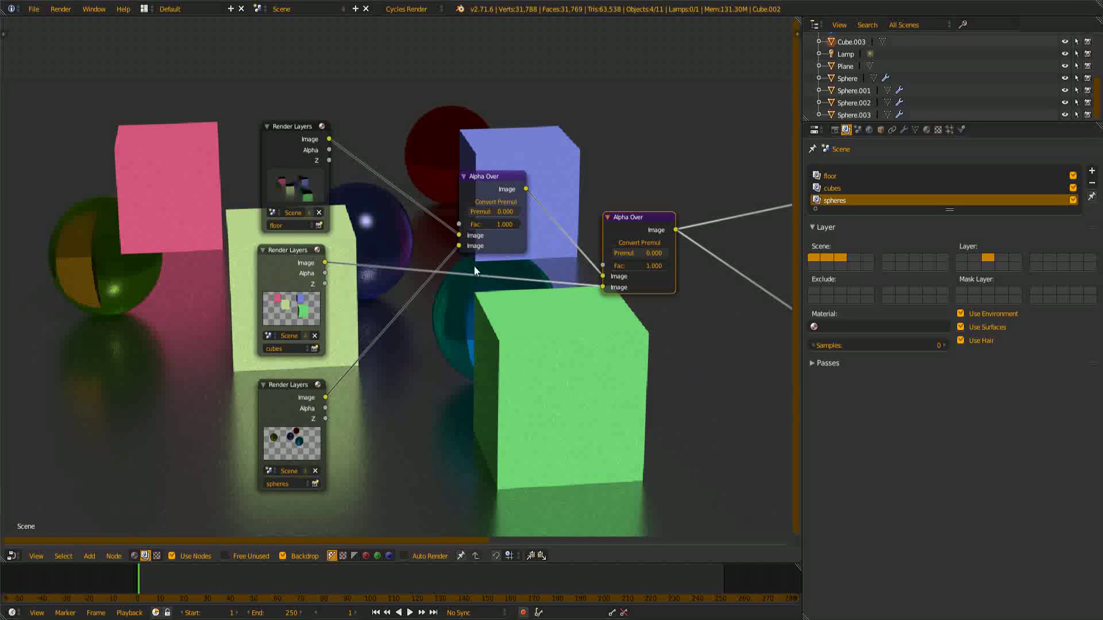
- Restore the stacking order with the cubes feeding the first Alpha Over node and the spheres feeding the second
drag(459, 245, 602, 287)
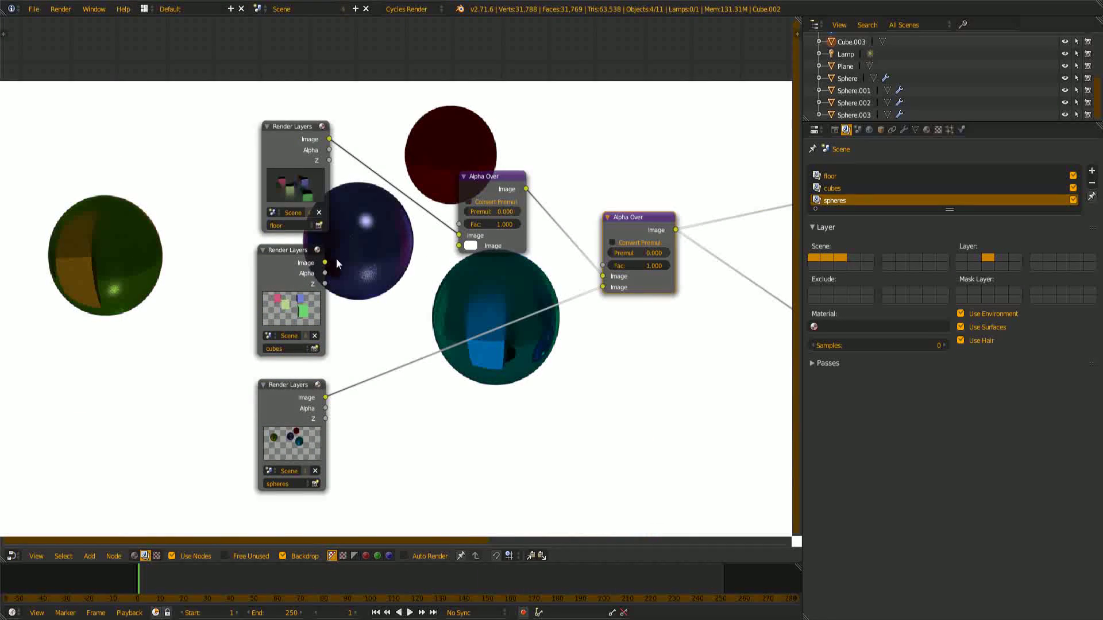
drag(324, 262, 460, 245)
key(Home)
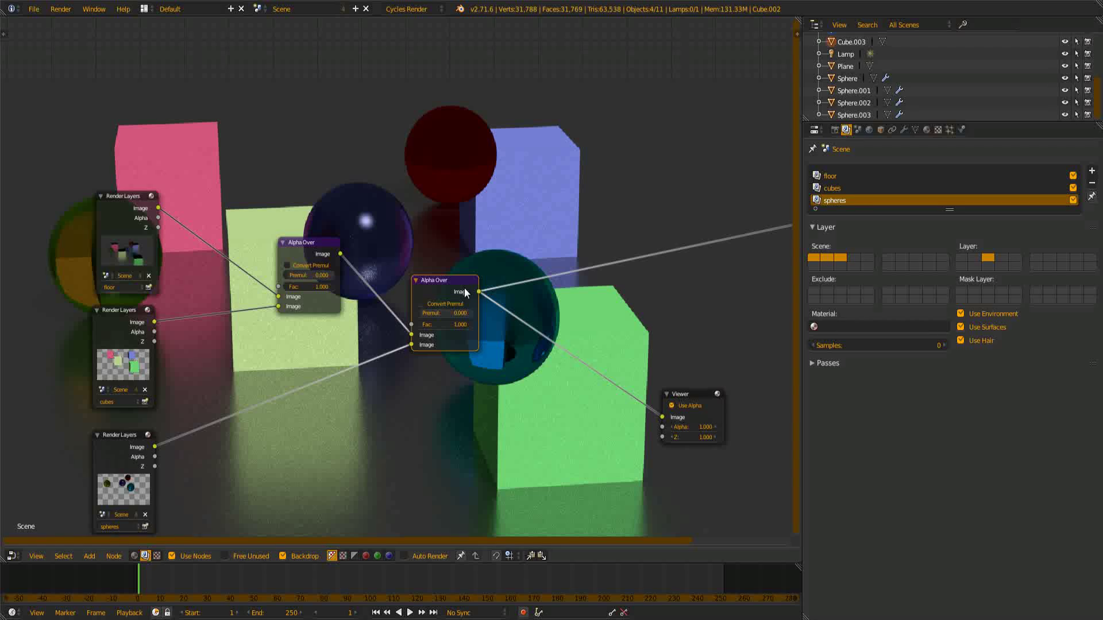
- Spread out the node layout by nudging the floor Render Layers node and moving the two Alpha Over nodes further apart
drag(120, 195, 126, 196)
click(126, 341)
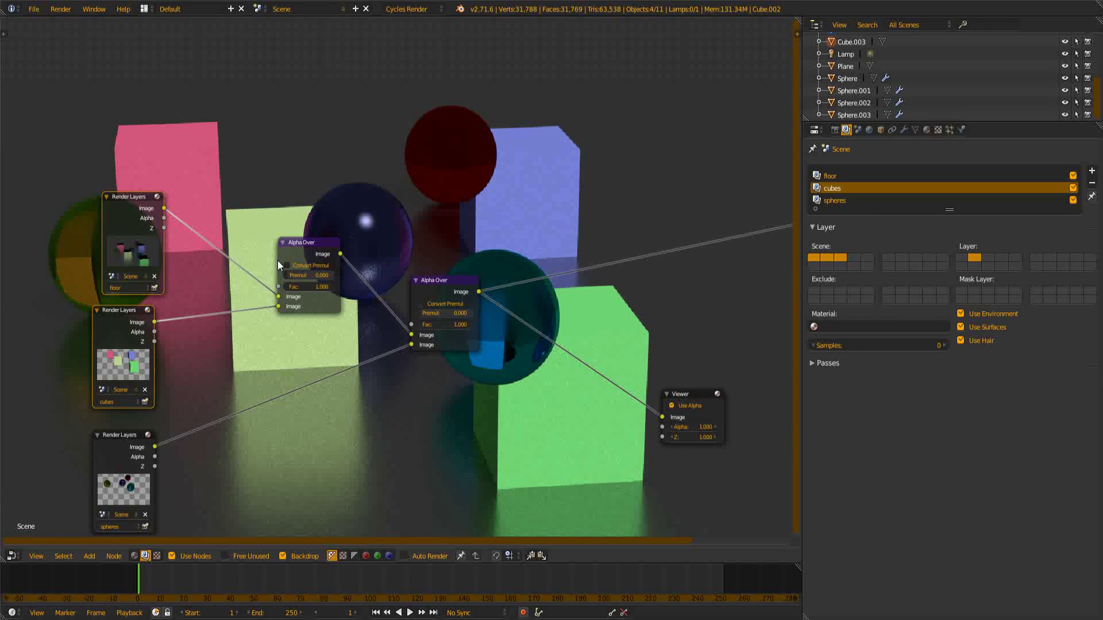
drag(278, 260, 266, 267)
drag(447, 289, 470, 284)
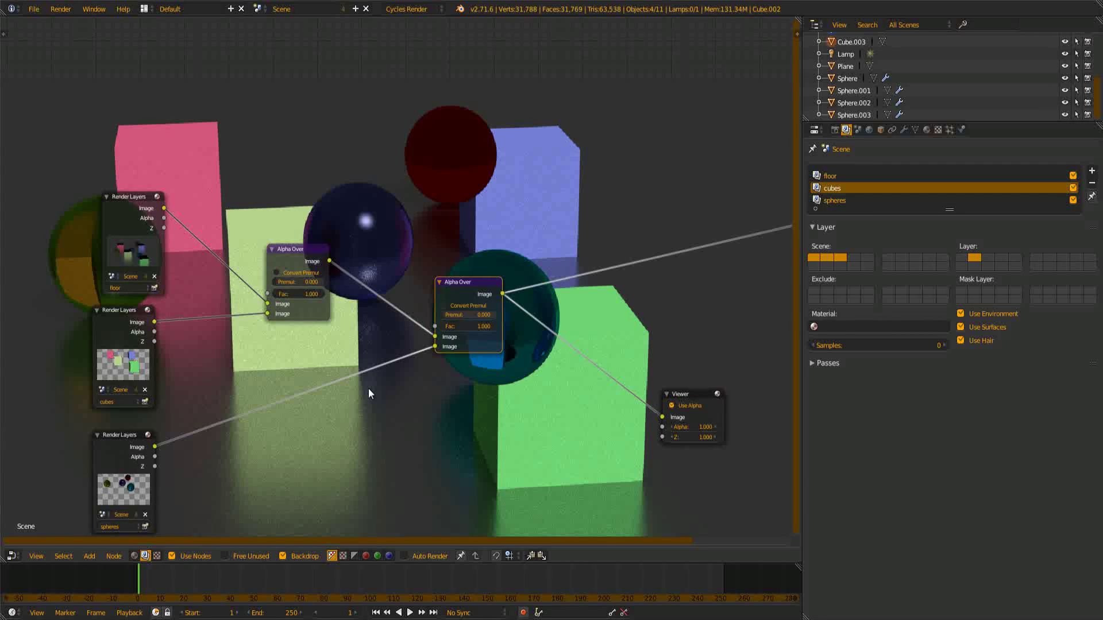
- Outline the overlap of the teal sphere and green cube in grease pencil, and delete the annotation layer
middle_drag(532, 232, 549, 355)
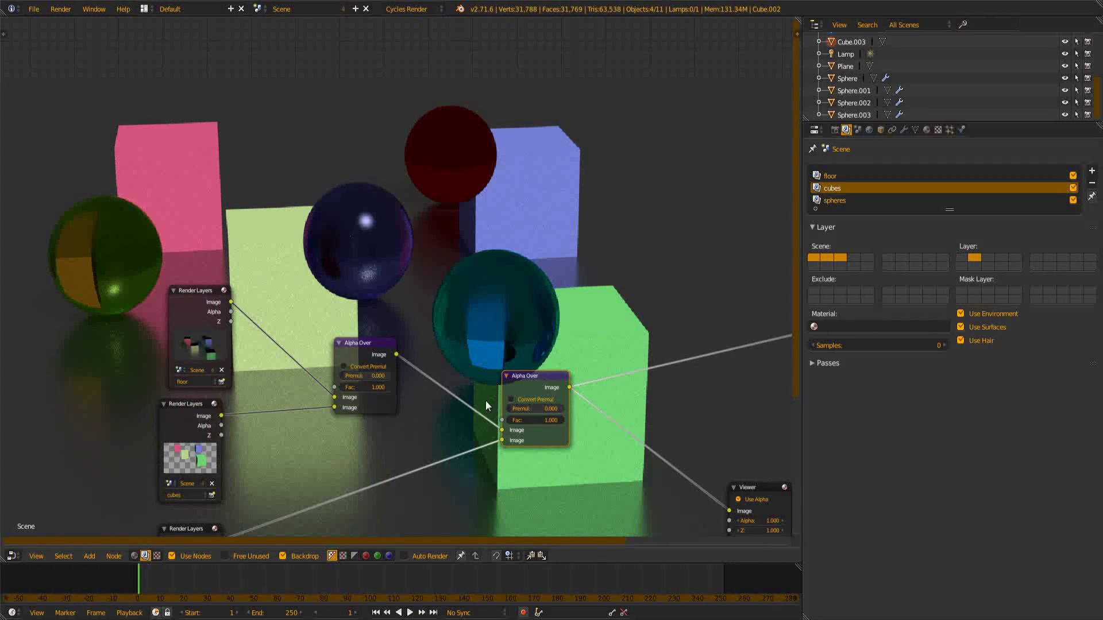
mouse_move(476, 386)
ctrl+right_down()
mouse_move(478, 296)
mouse_move(619, 278)
ctrl+right_up()
ctrl+drag(616, 282, 613, 283)
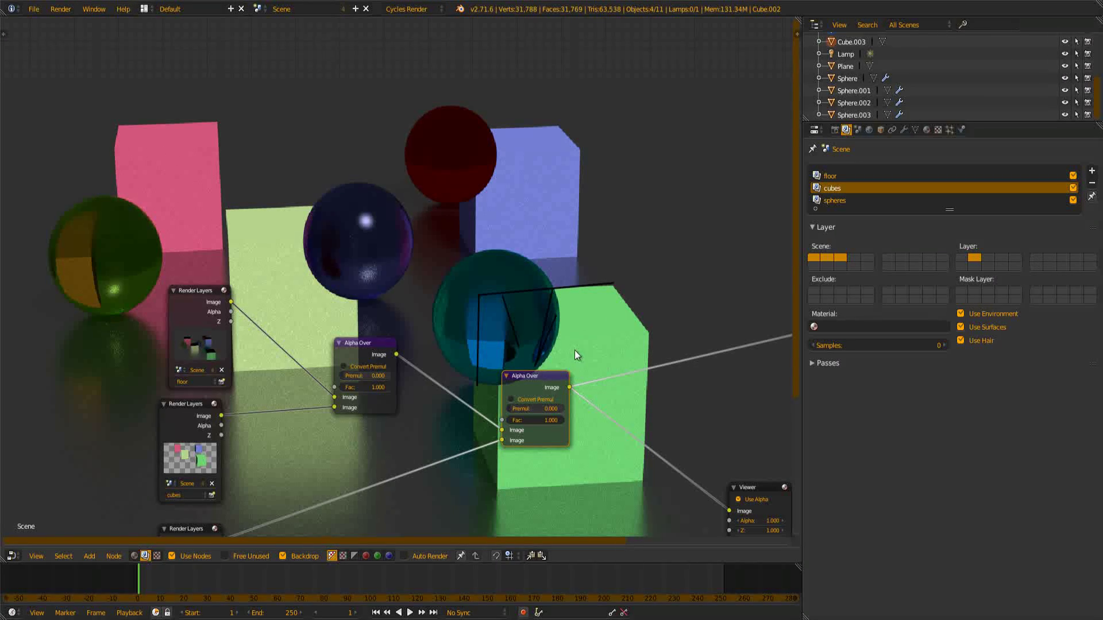
key(n)
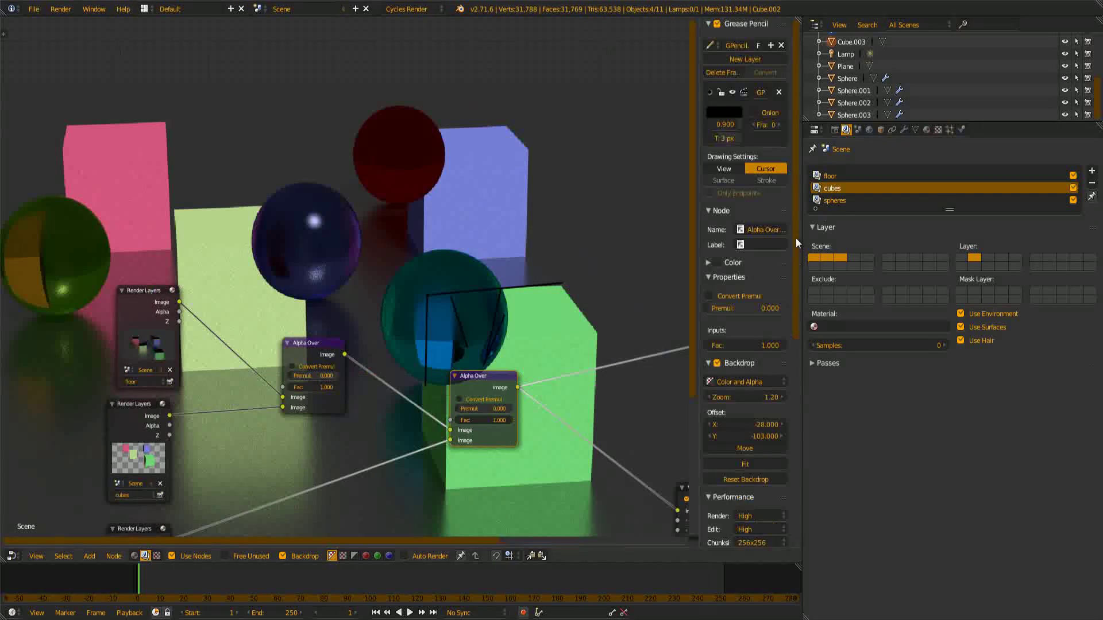
click(778, 92)
key(n)
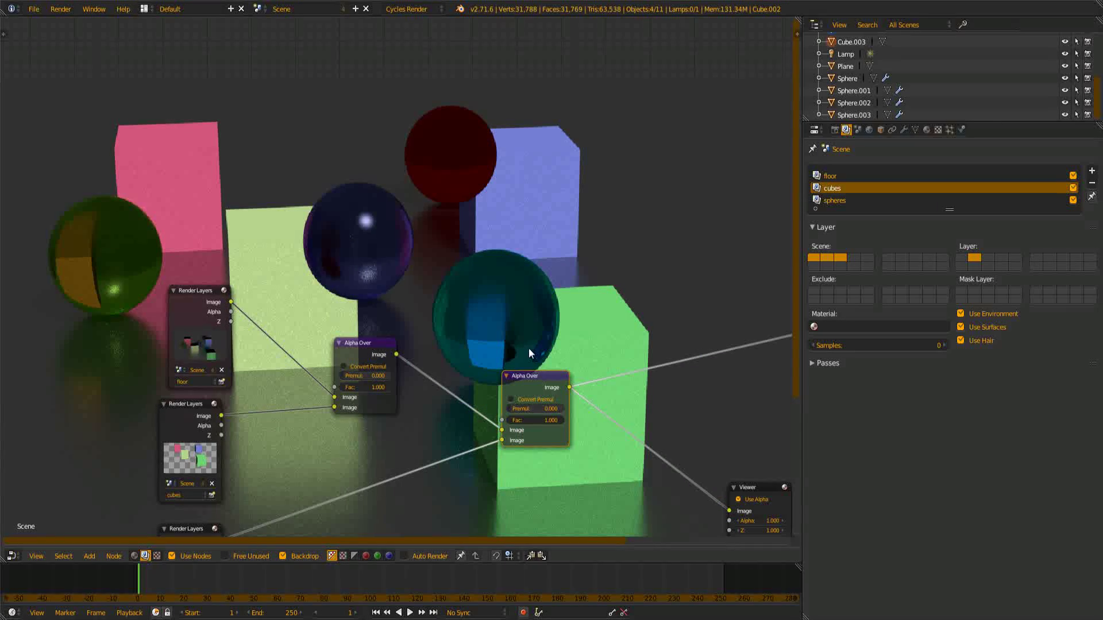
- Switch the node area to the 3D view in solid shading and select the spheres render layer
key(shift+F5)
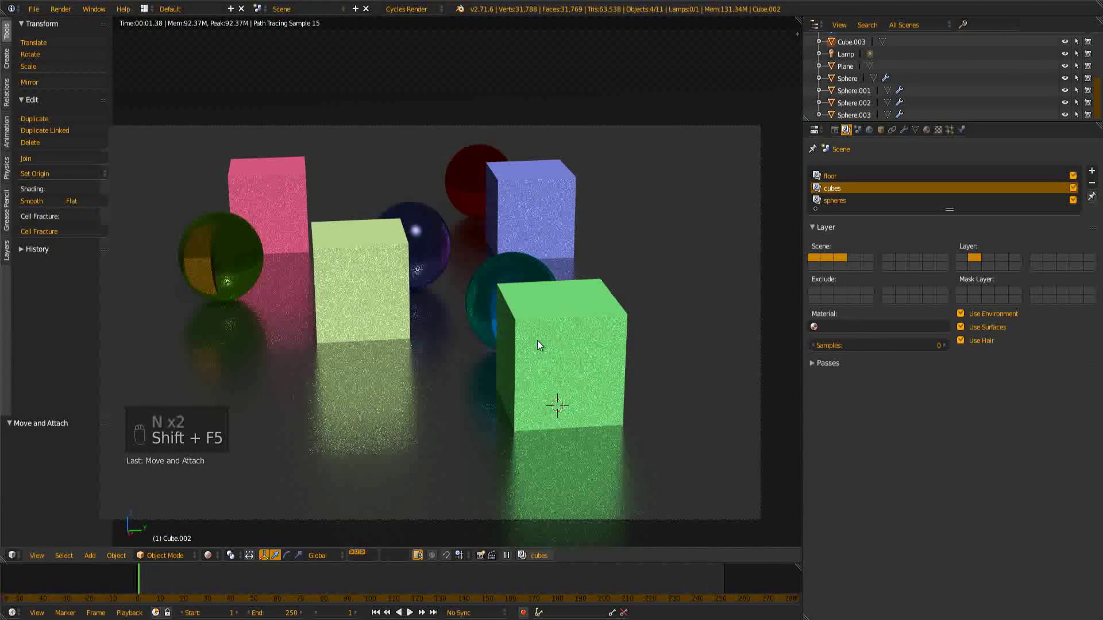
key(shift+z)
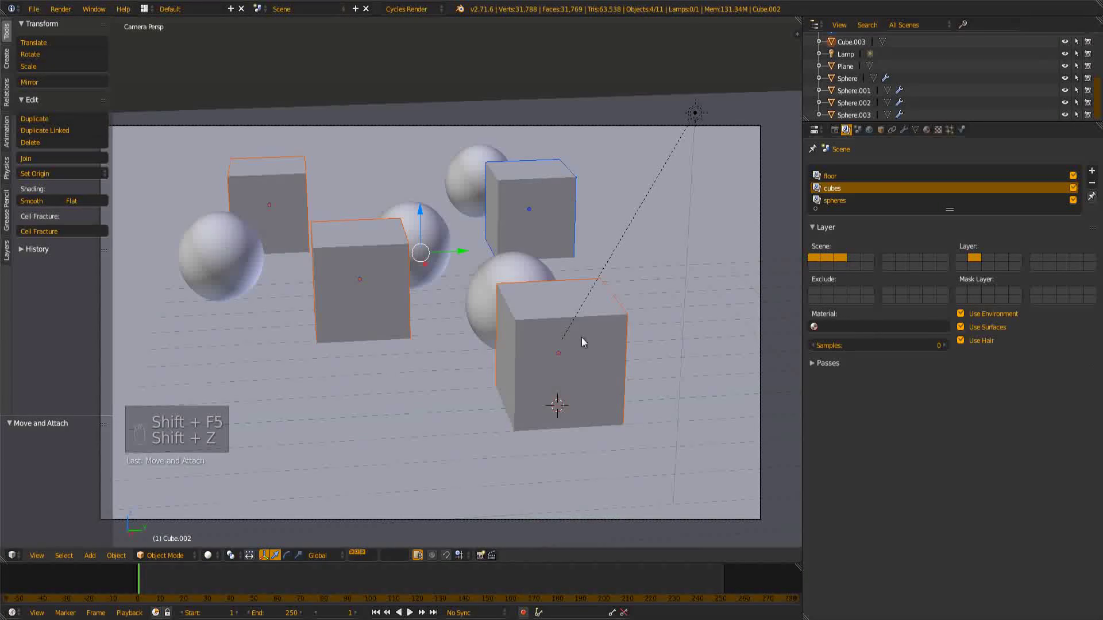
click(832, 201)
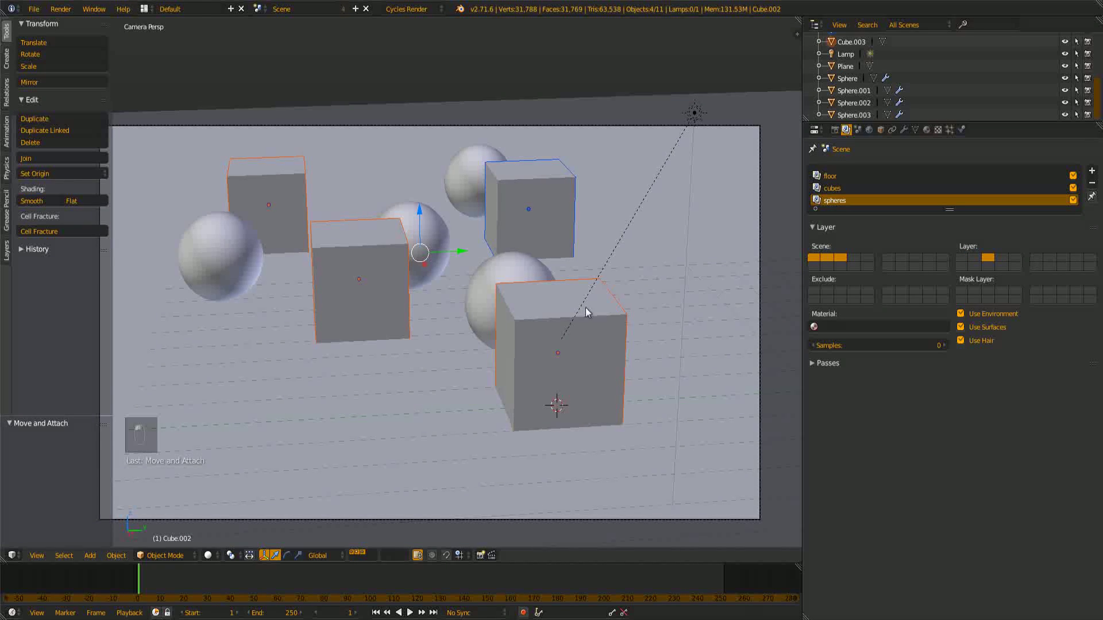
shift+middle_drag(584, 308, 542, 339)
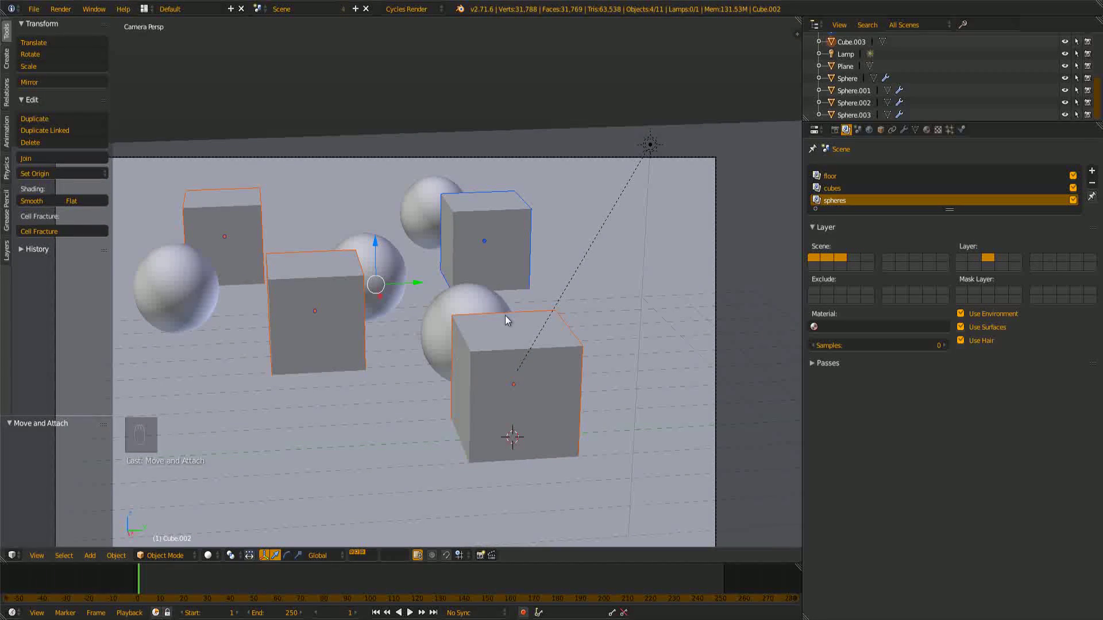
- Try moving the front cube, and set layer 2 as the Mask Layer of the spheres render layer
right_click(493, 354)
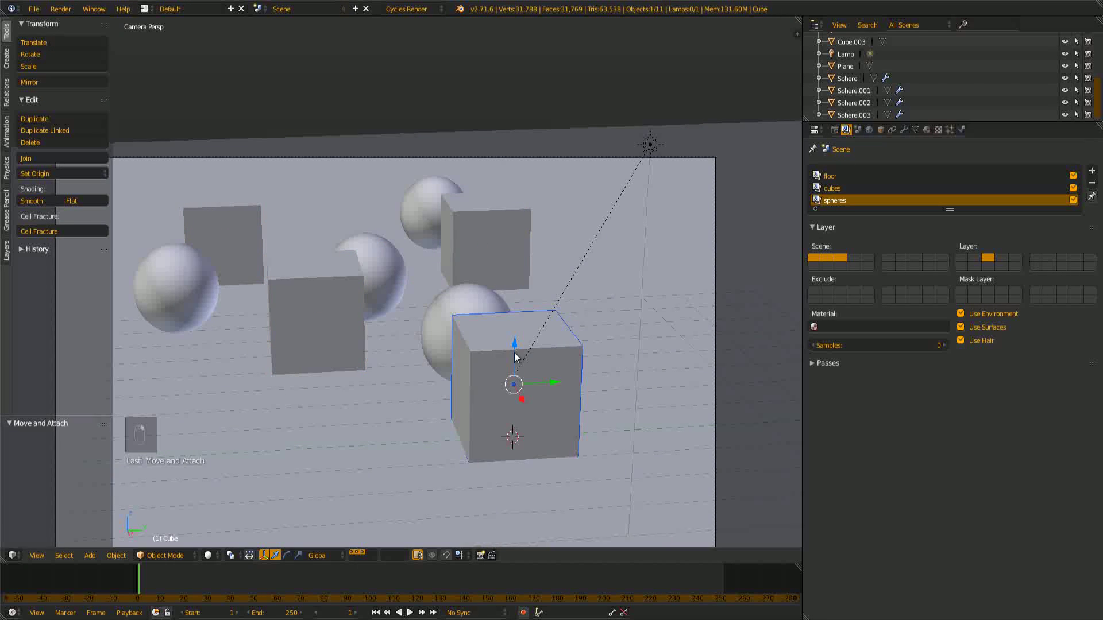
key(g)
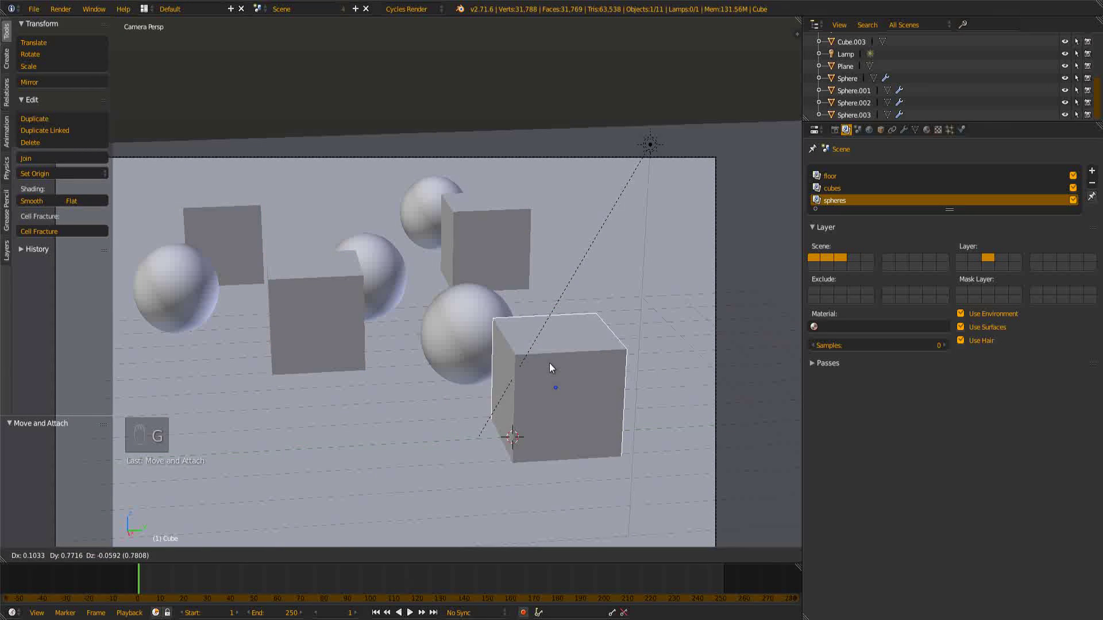
right_click(549, 367)
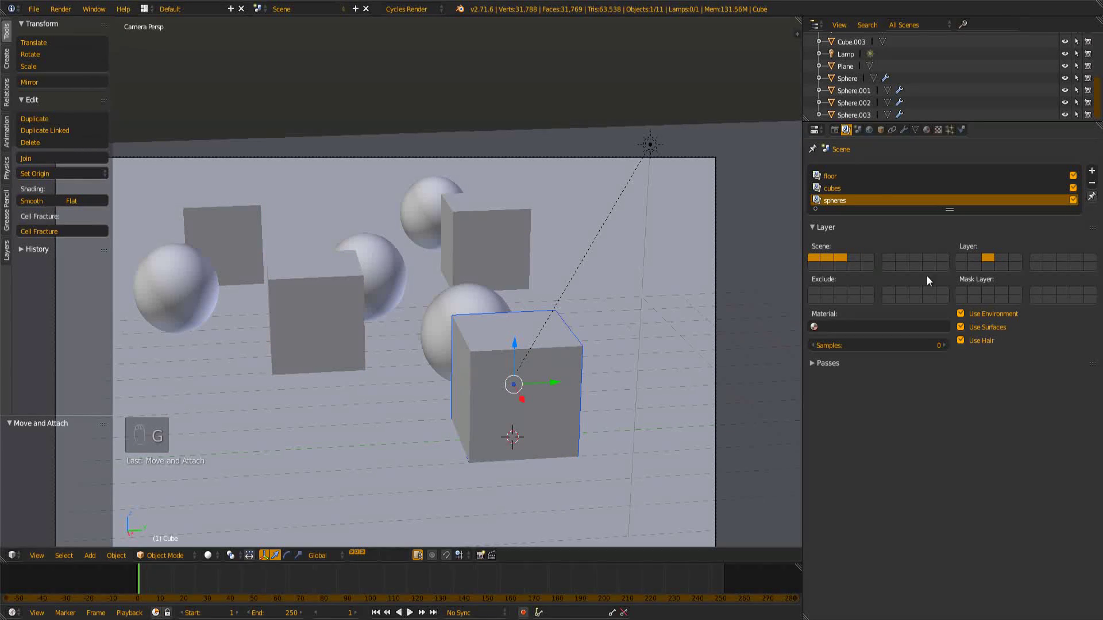
click(975, 291)
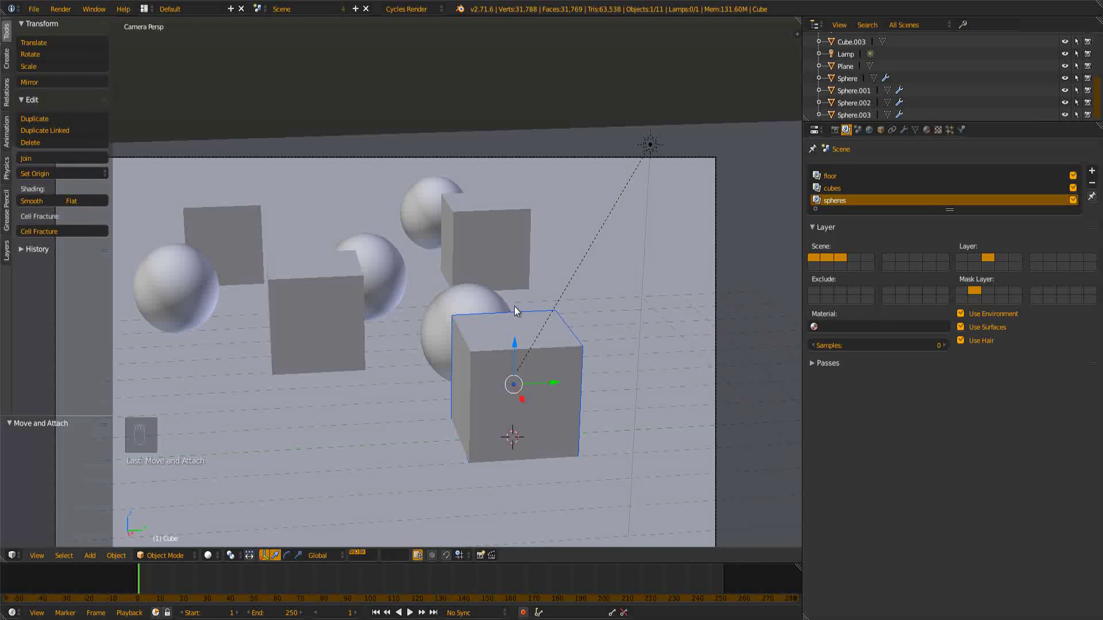
- Compare the cubes on scene layer 2 with the spheres on scene layer 3 by alternately showing each layer alone
key(2)
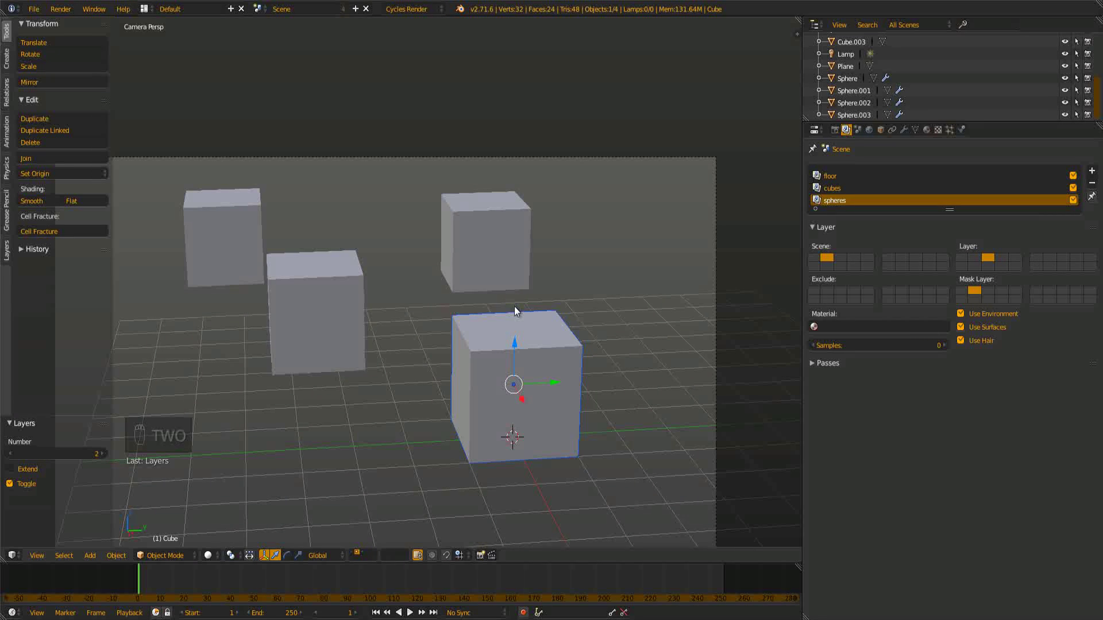
key(3)
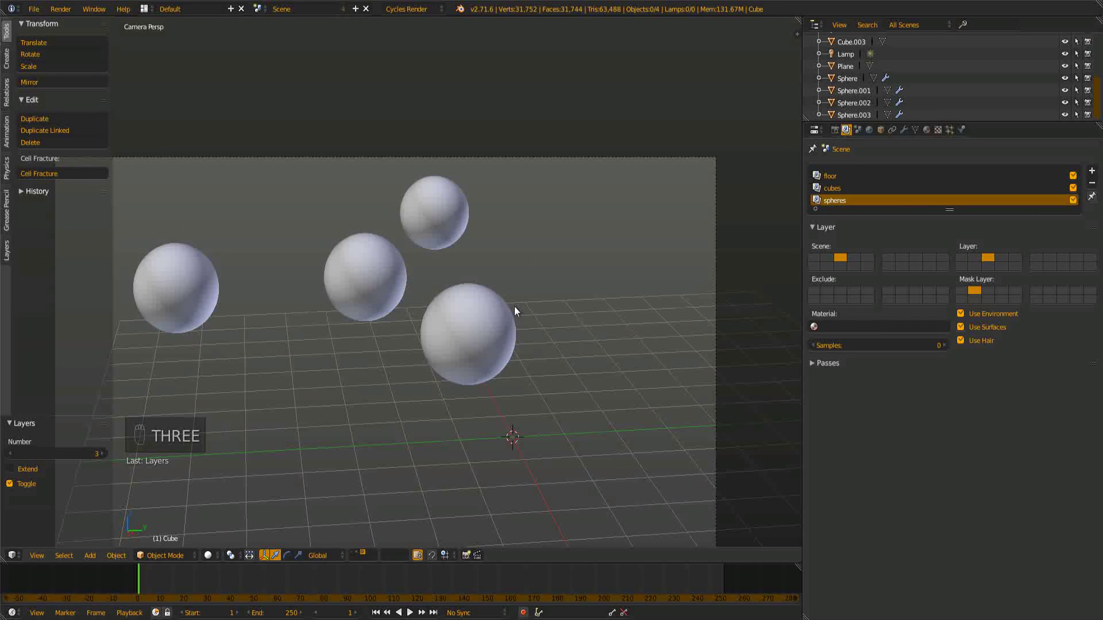
key(2)
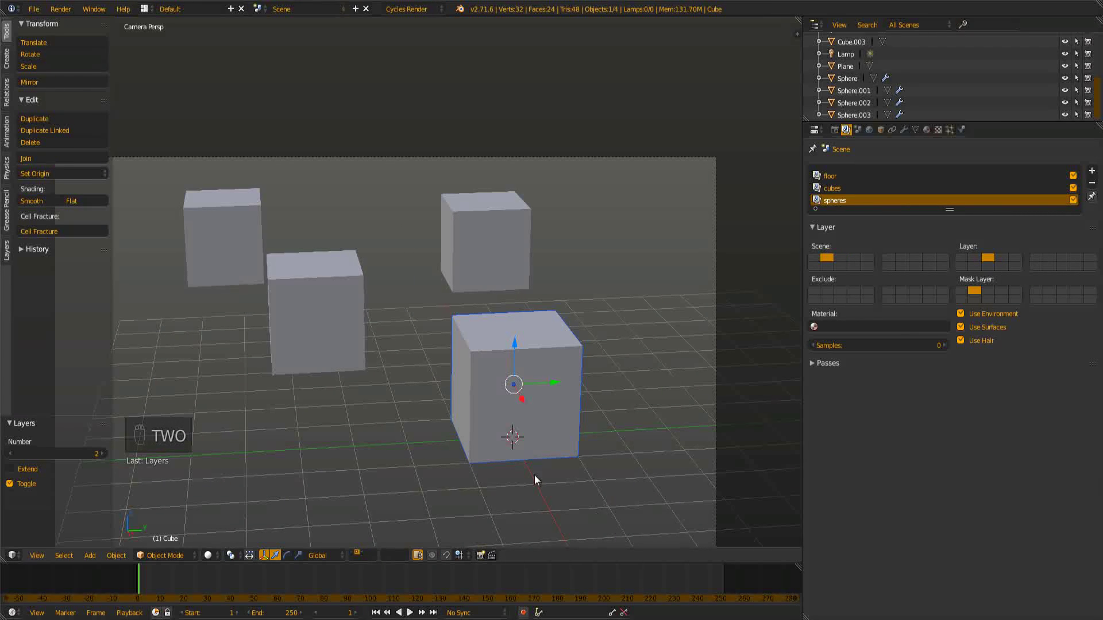
key(3)
key(2)
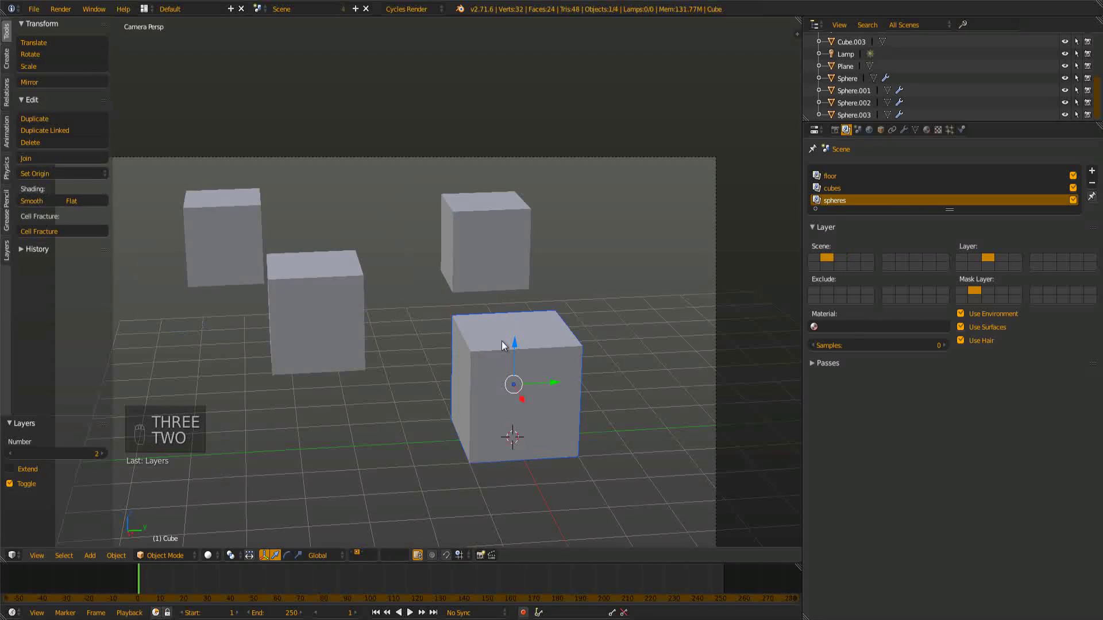
key(3)
key(2)
key(3)
key(2)
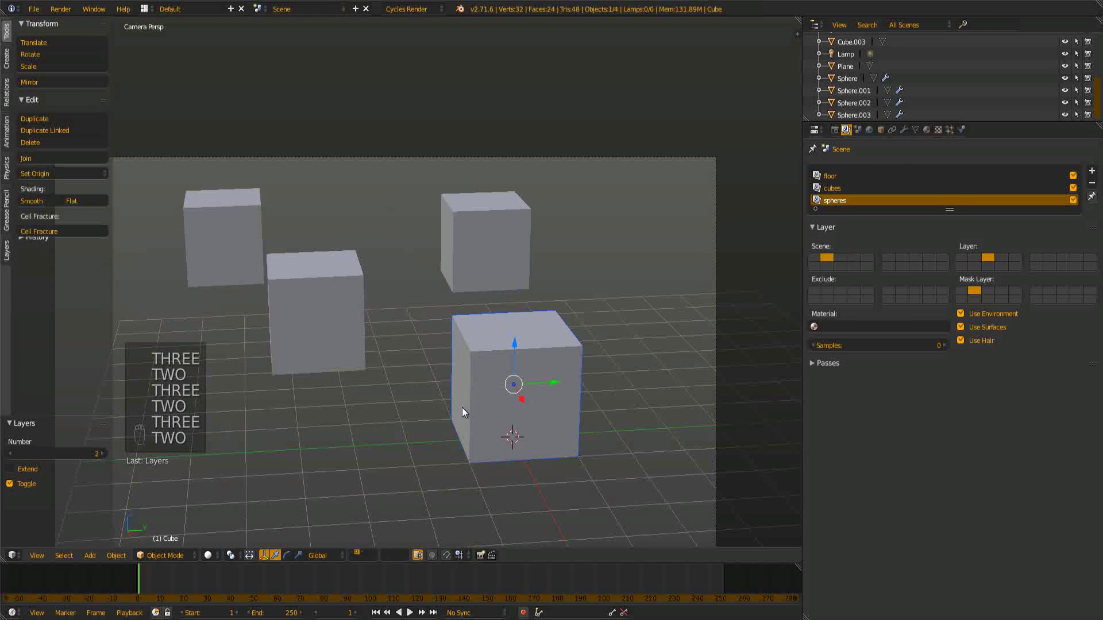
key(3)
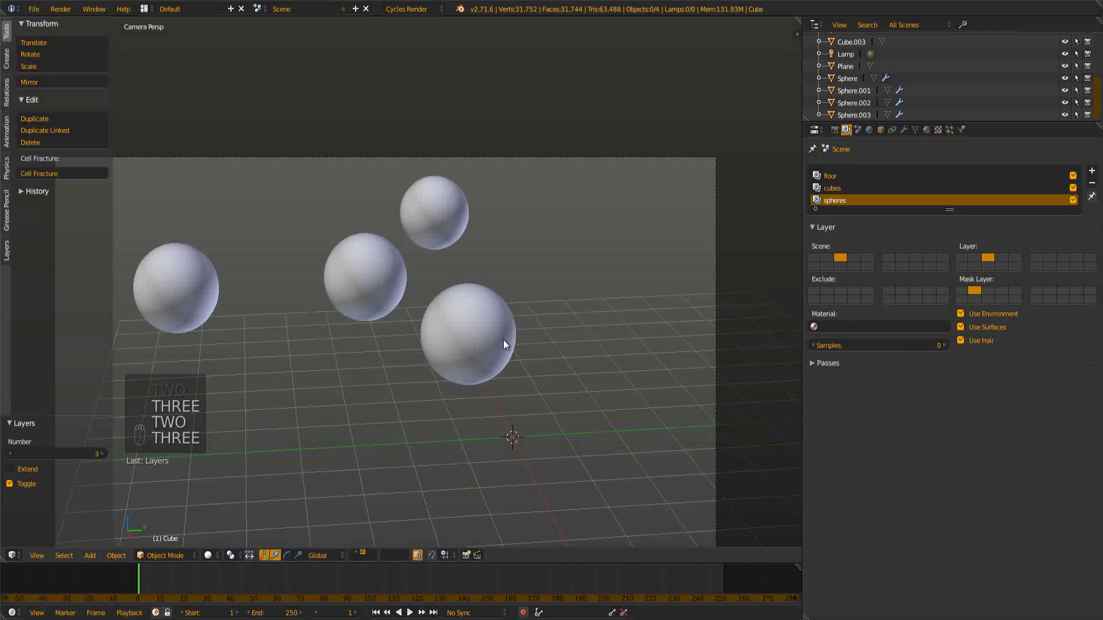
- Show scene layers 2 and 3 together so the cubes and spheres appear in the same view
key(shift+3)
key(shift+2)
shift+scroll(473, 315, up, 2)
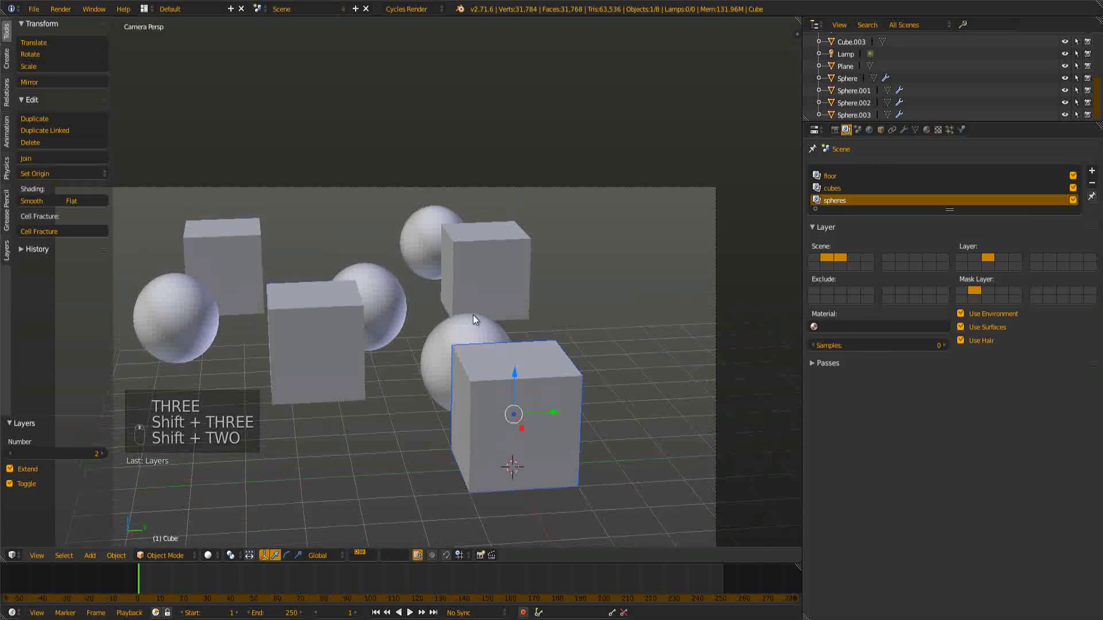
- Try moving the blue cube at the back and the sphere behind the front cube
right_click(475, 284)
key(g)
right_click(483, 276)
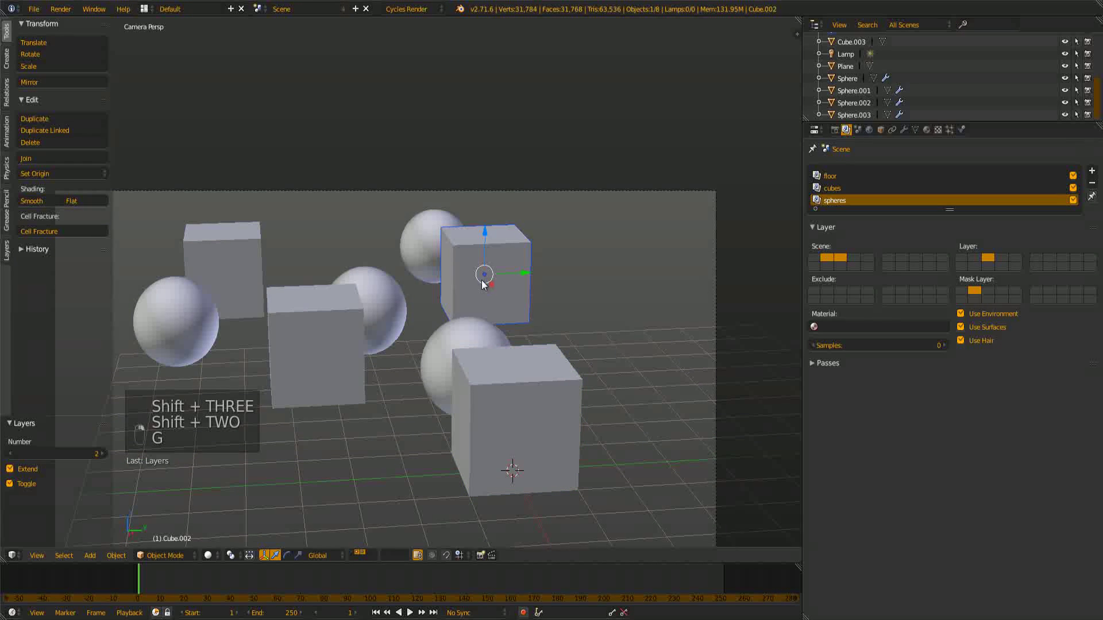
right_click(471, 325)
key(g)
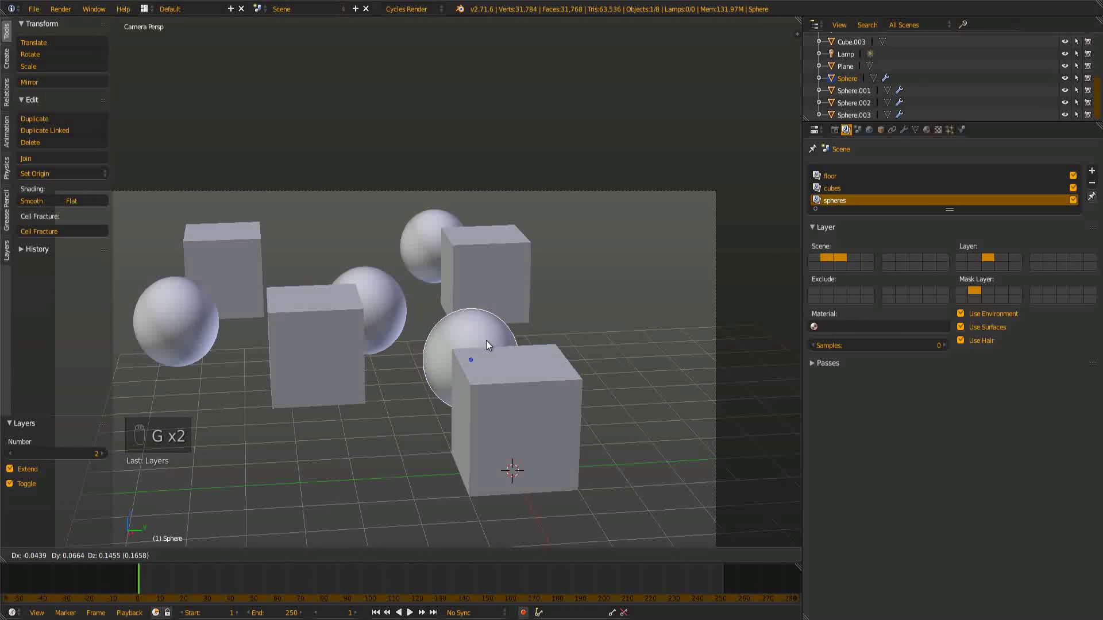
right_click(465, 331)
- Examine how the cubes overlap the spheres from a side angle and through the camera
middle_drag(485, 315, 272, 304)
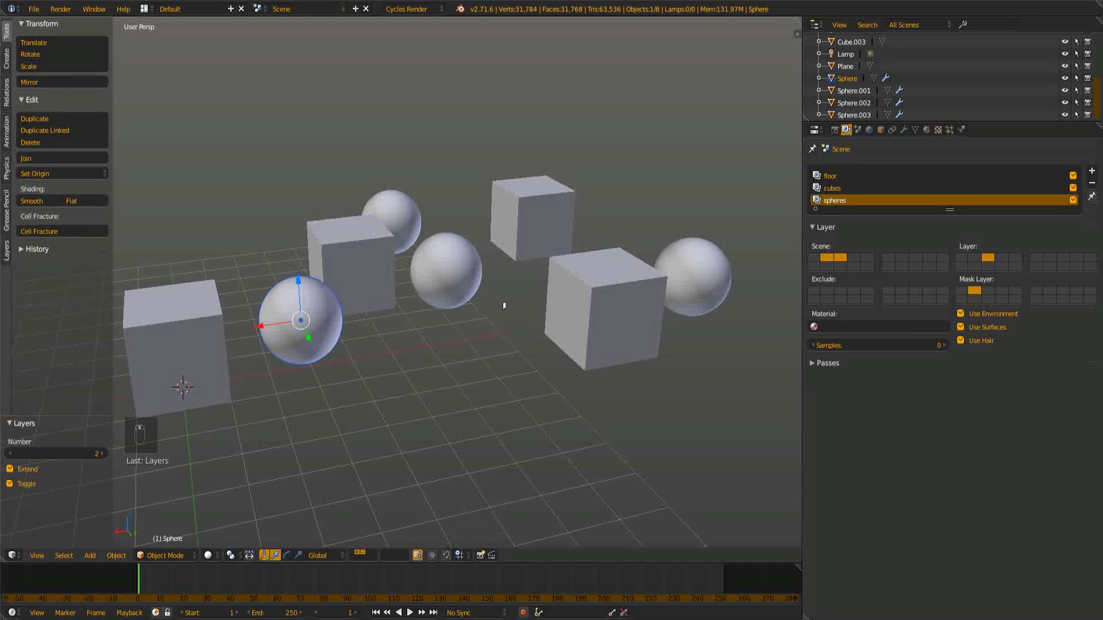
key(KP_0)
right_click(522, 305)
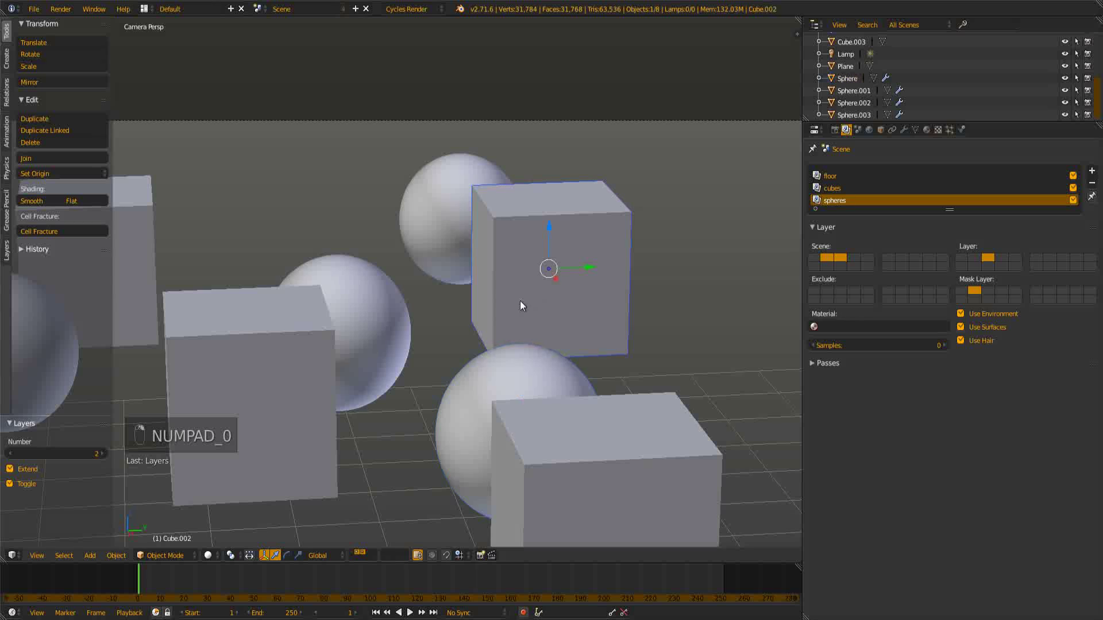
scroll(557, 356, down, 3)
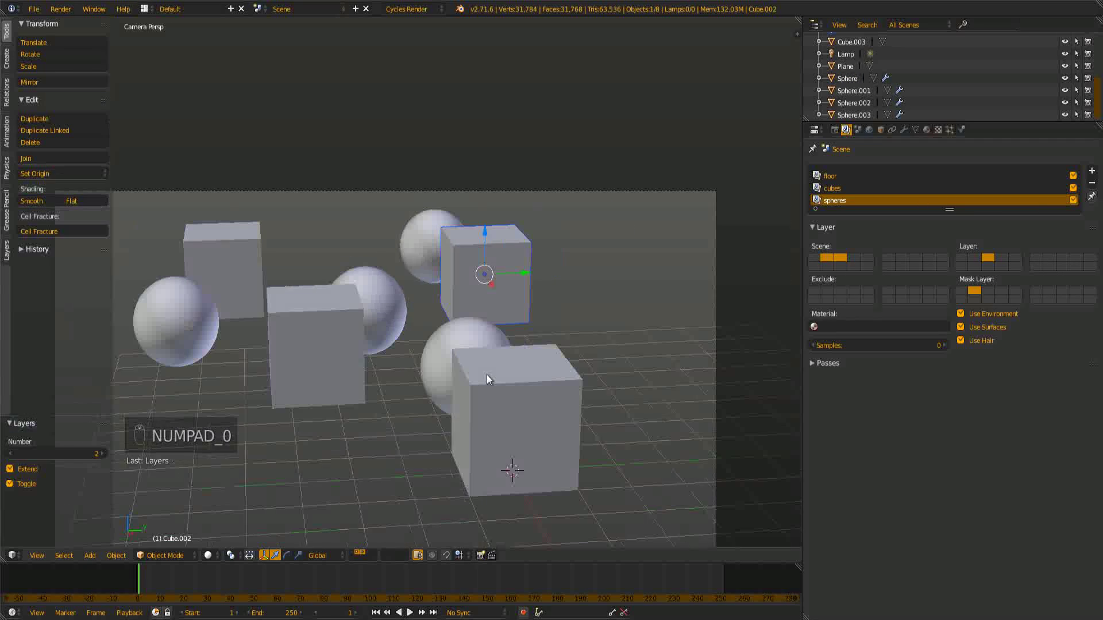
scroll(545, 361, up, 1)
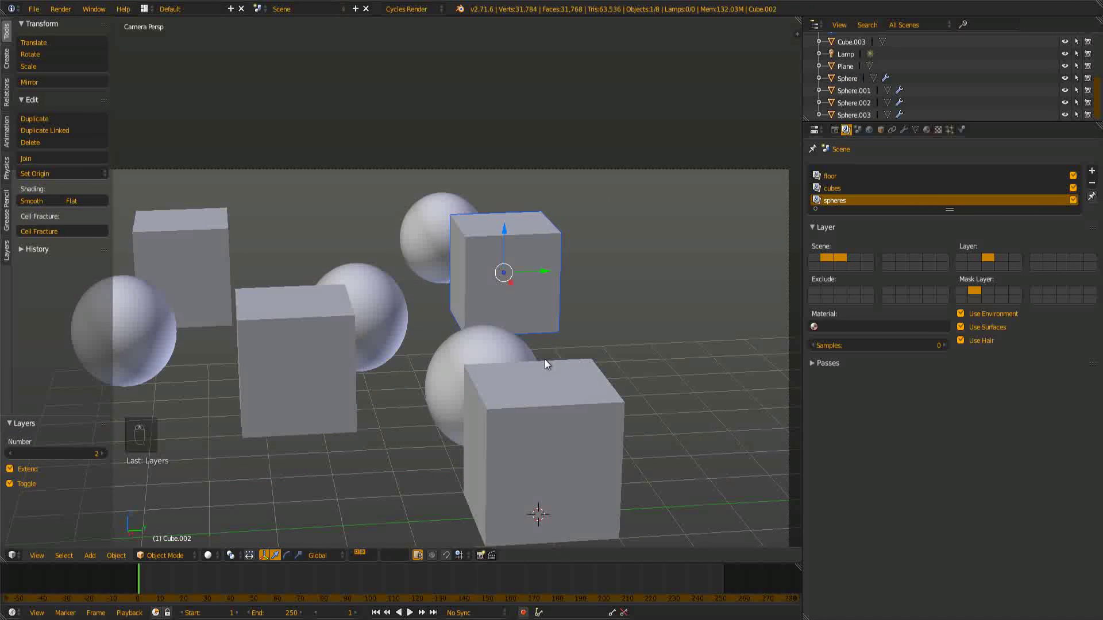
scroll(506, 344, down, 2)
scroll(508, 370, up, 1)
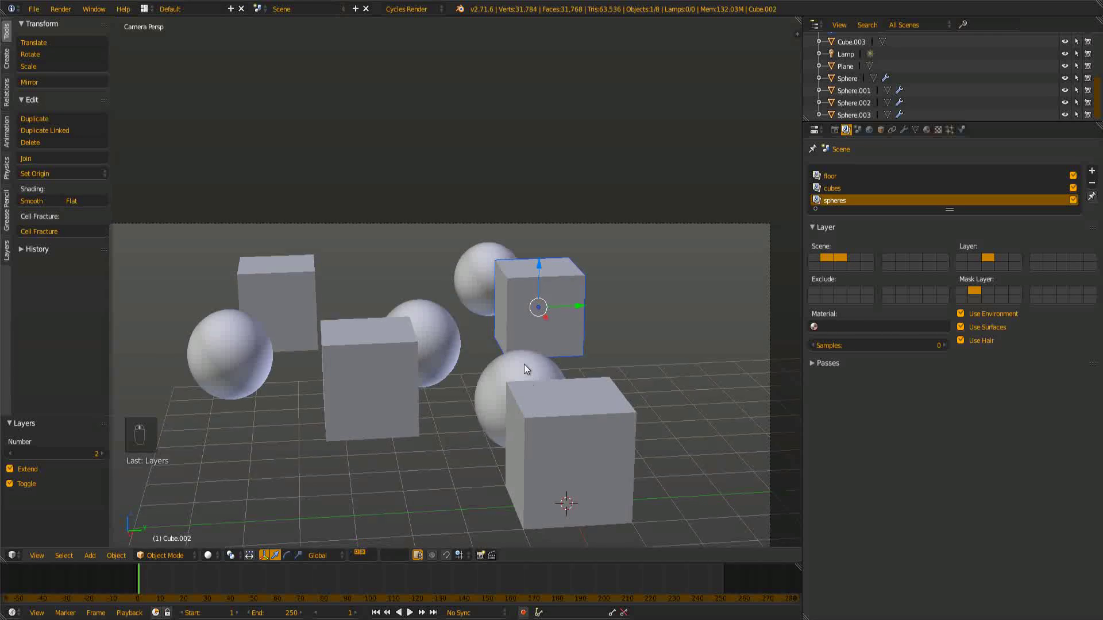
shift+middle_drag(524, 364, 496, 297)
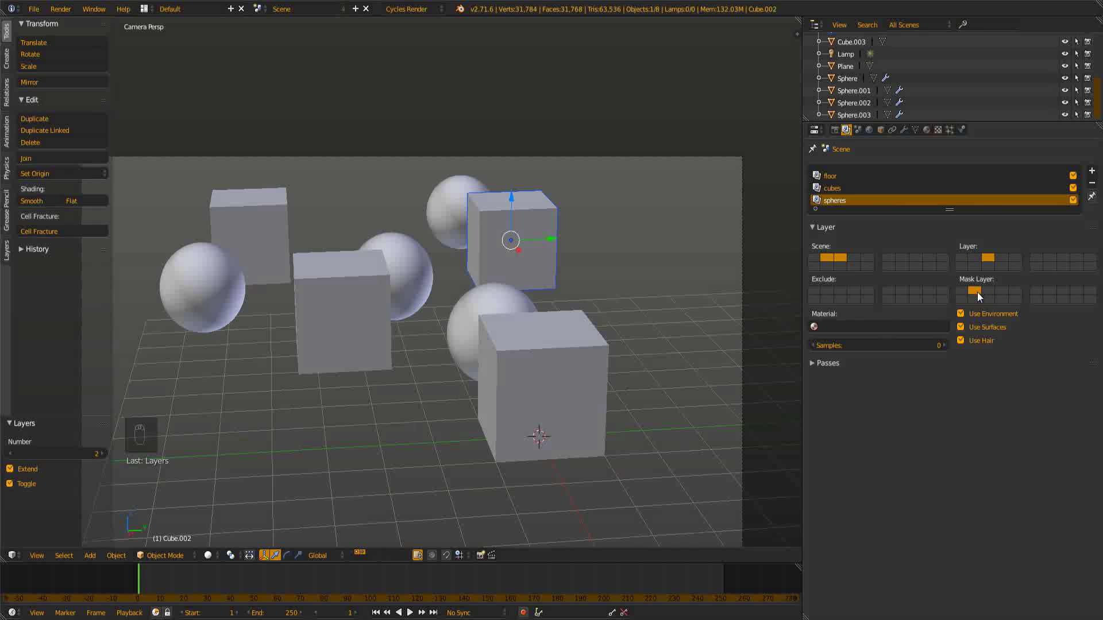
- Set layer 3 as the Mask Layer of the cubes render layer and layer 2 as that of the spheres
click(834, 188)
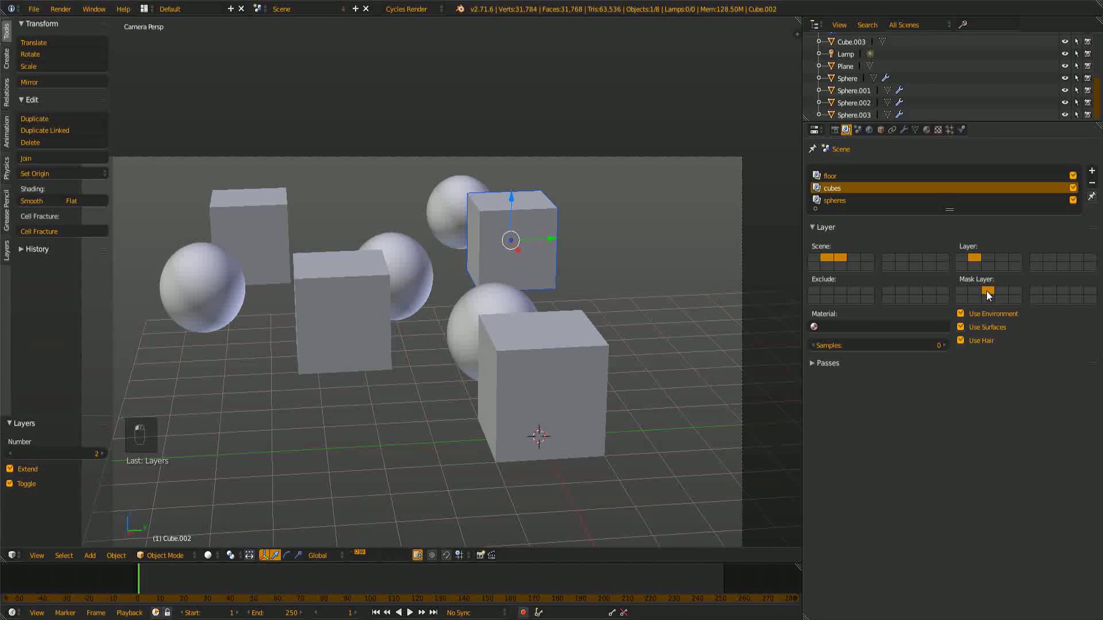
click(858, 204)
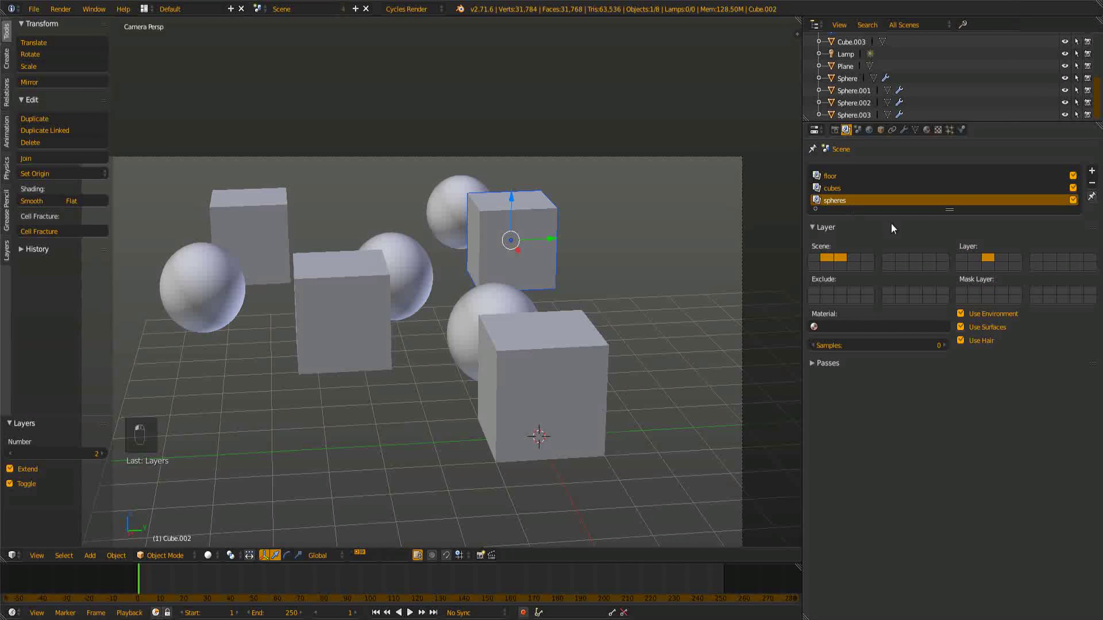
click(974, 291)
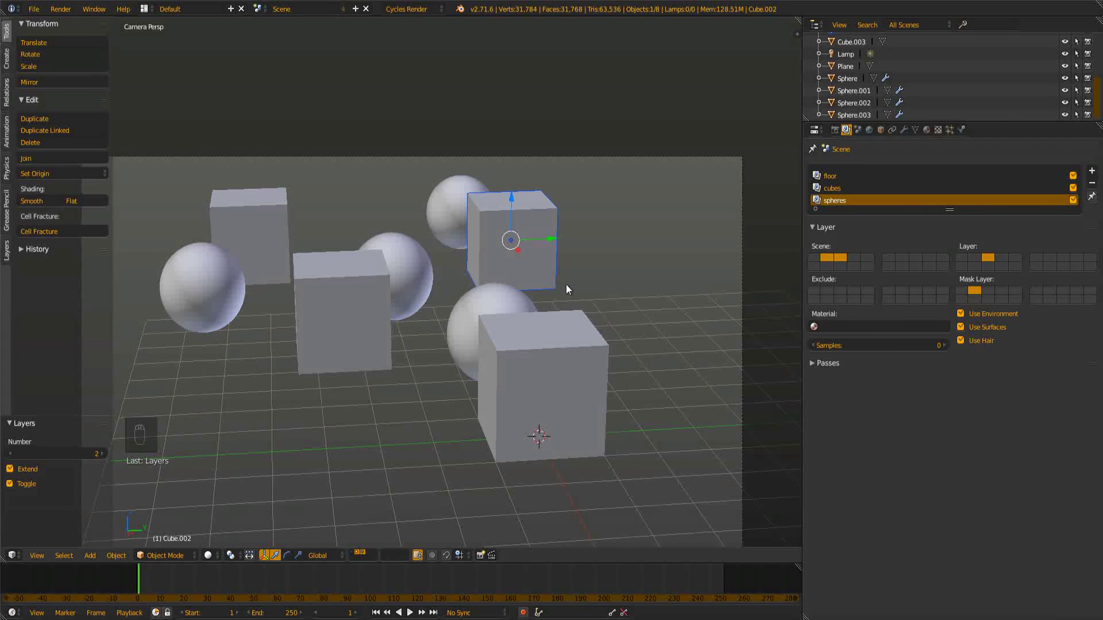
- Isolate scene layers 3 and 2 in turn to check which objects the spheres mask covers, ending on the spheres
key(3)
key(2)
key(3)
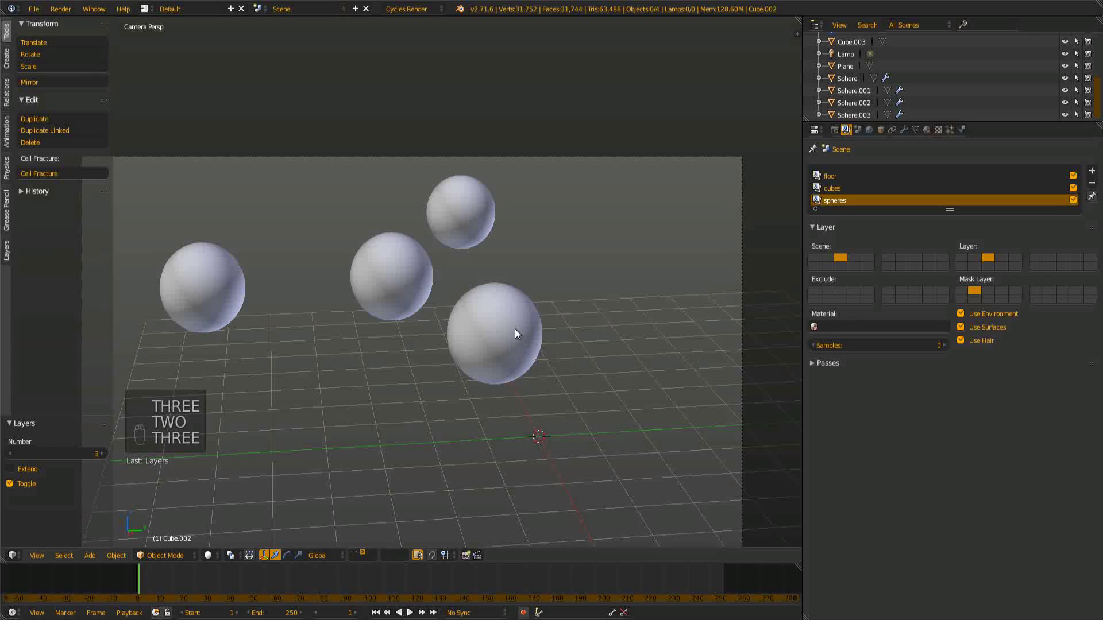
key(2)
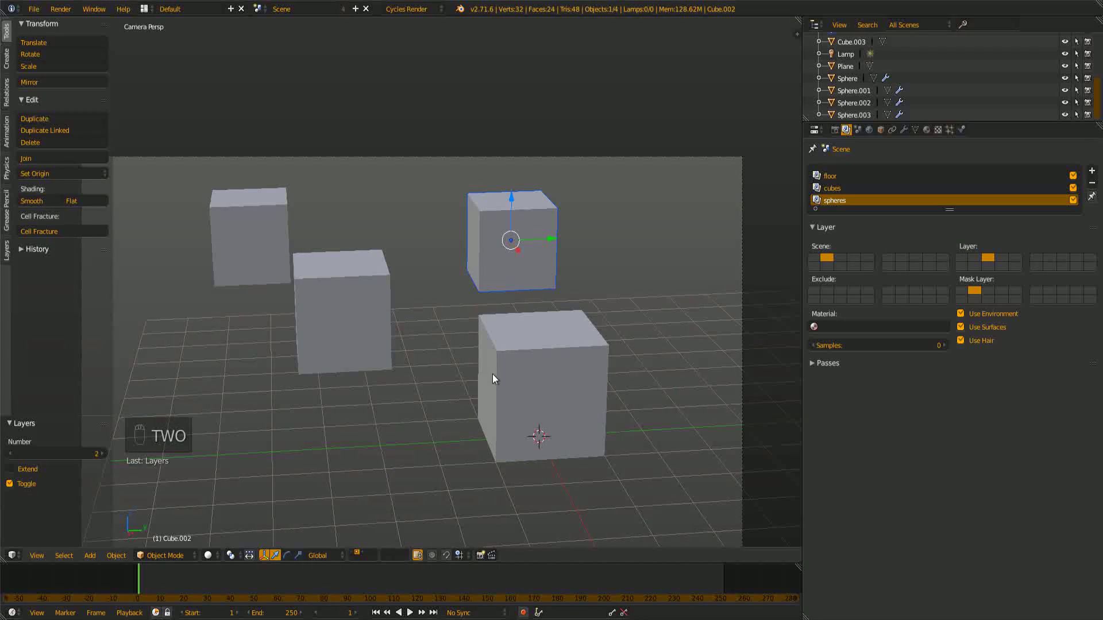
key(3)
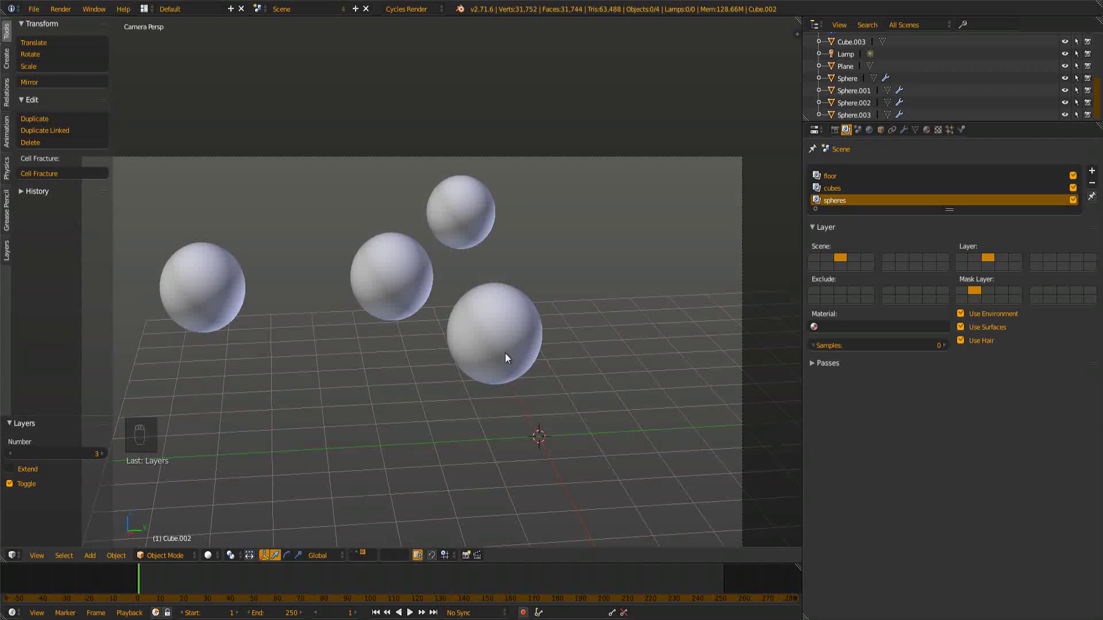
- Show scene layers 1, 2 and 3 together and render the scene with the mask layers applied
key(2)
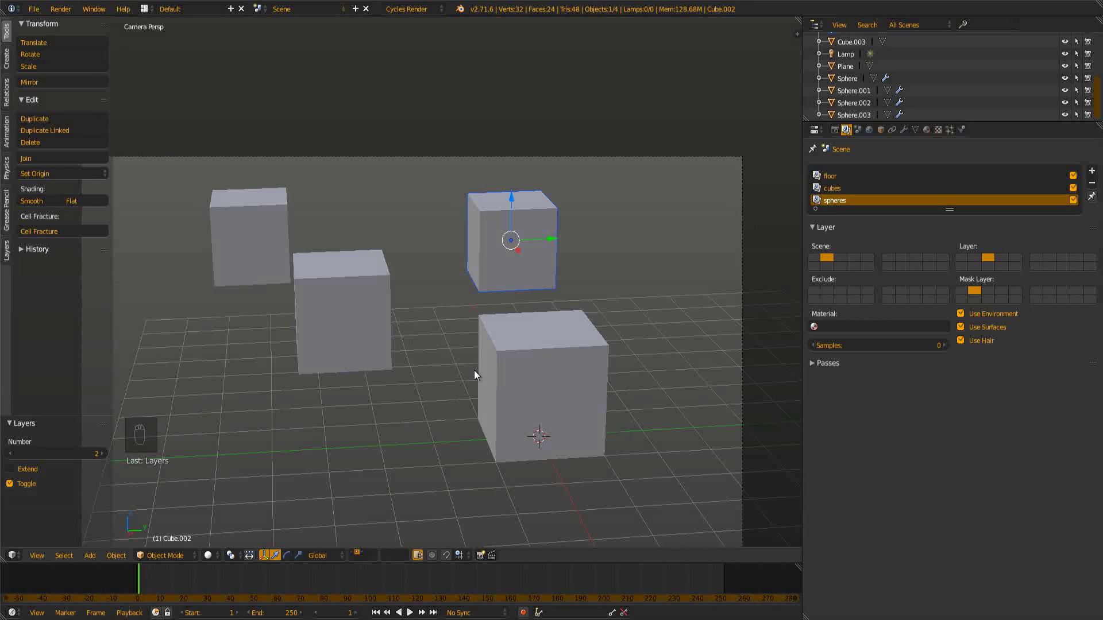
shift+click(815, 258)
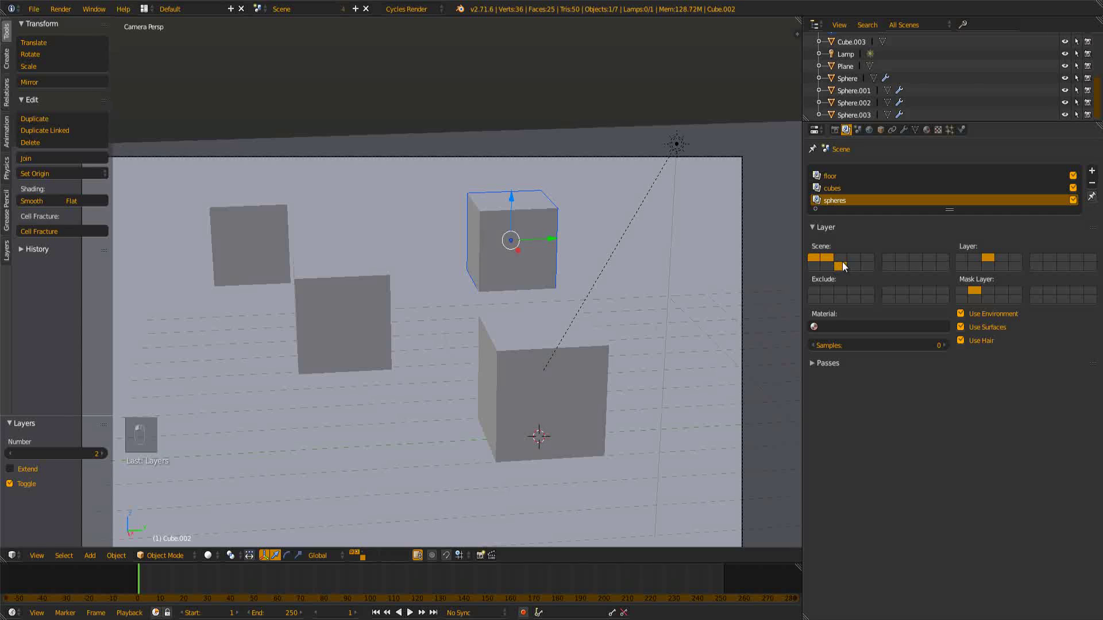
shift+click(841, 260)
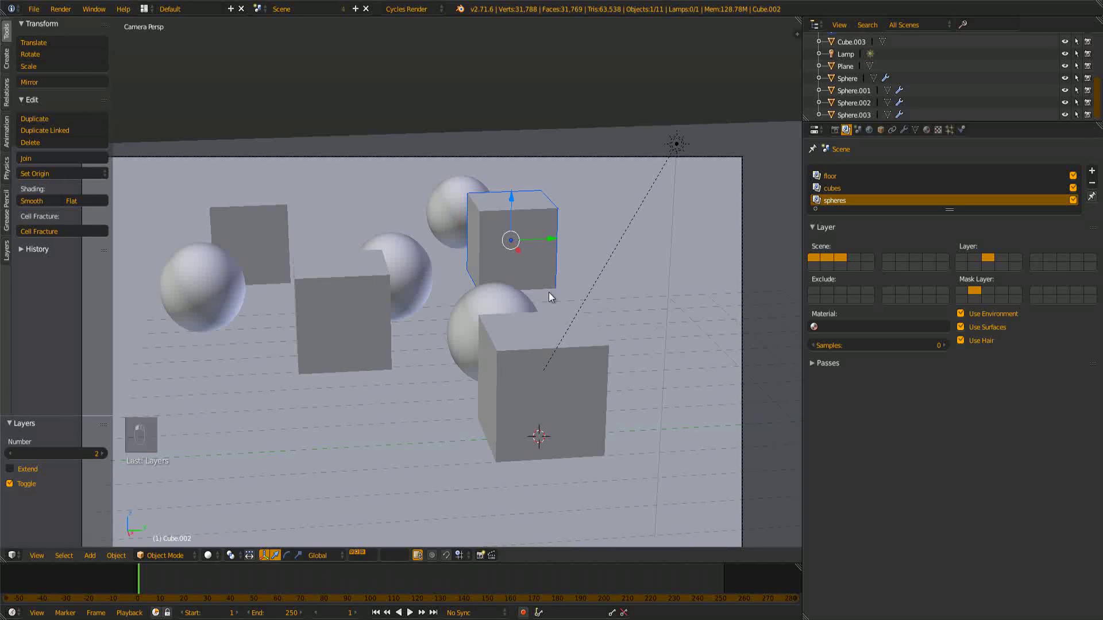
key(F12)
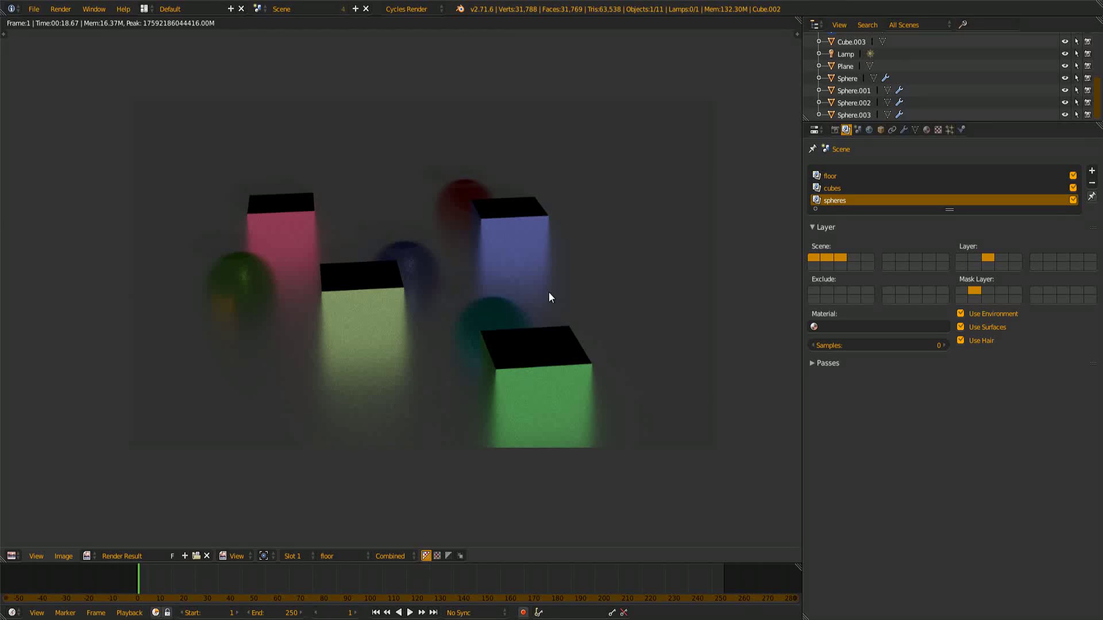
key(Escape)
- Preview the spheres render layer's image output and its alpha output in the compositor backdrop
scroll(549, 293, down, 4)
middle_drag(488, 373, 350, 233)
scroll(434, 294, up, 5)
drag(350, 233, 313, 234)
middle_drag(314, 234, 555, 192)
scroll(510, 255, up, 4)
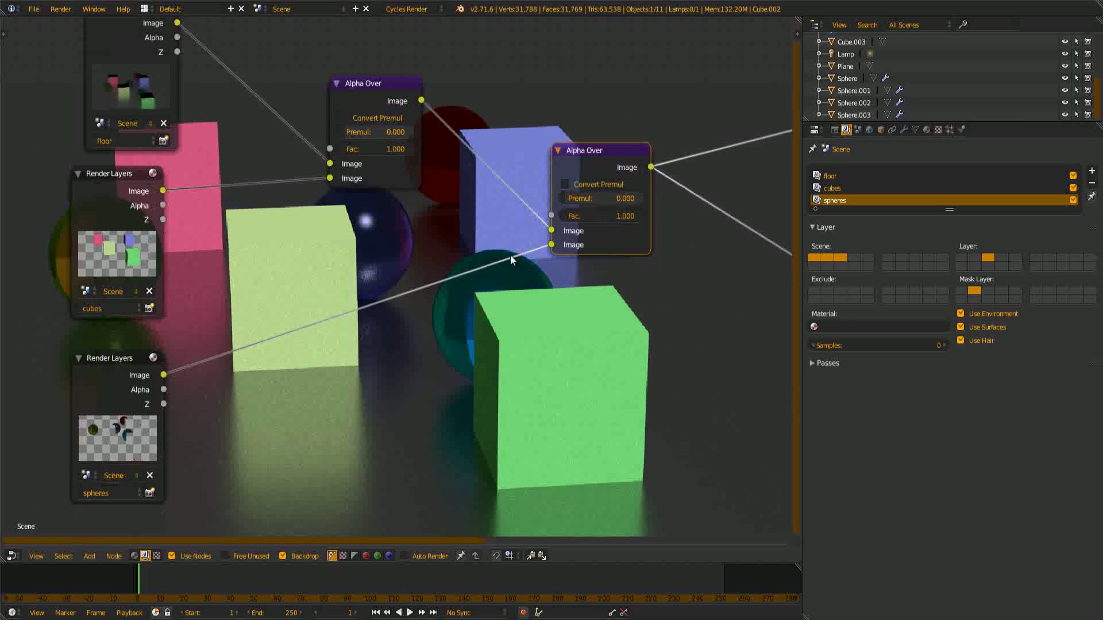
ctrl+shift+click(95, 413)
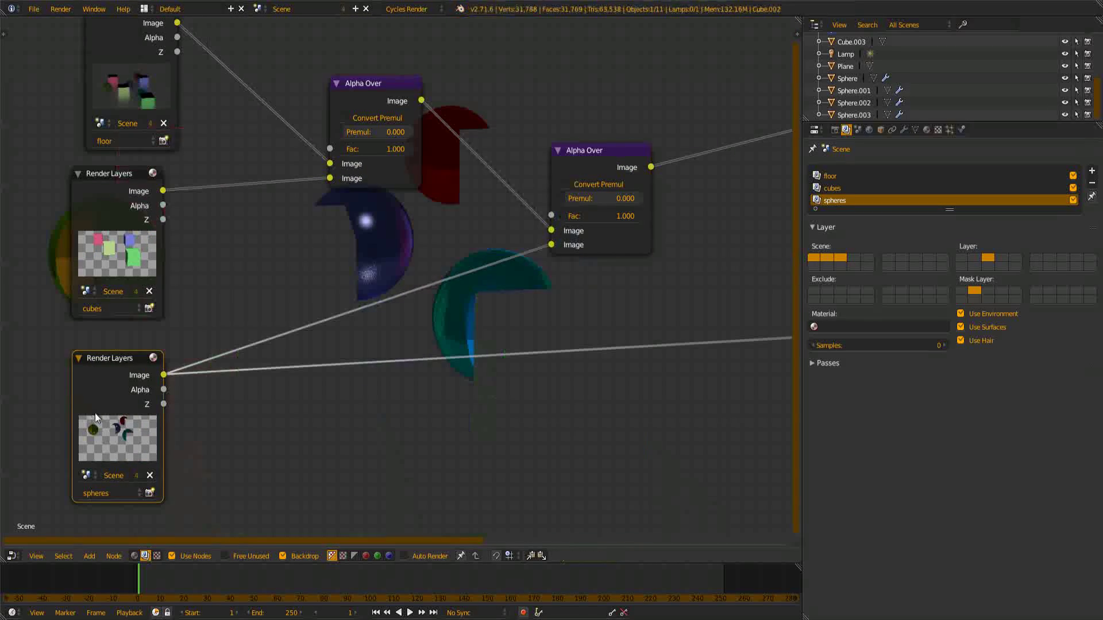
middle_drag(501, 481, 462, 351)
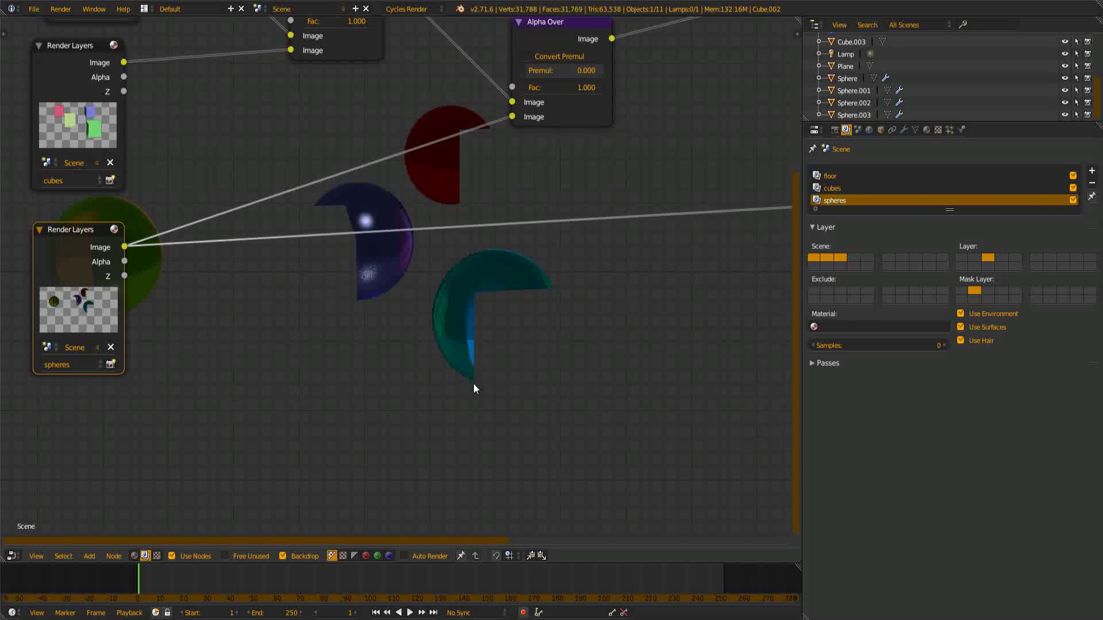
ctrl+shift+click(76, 266)
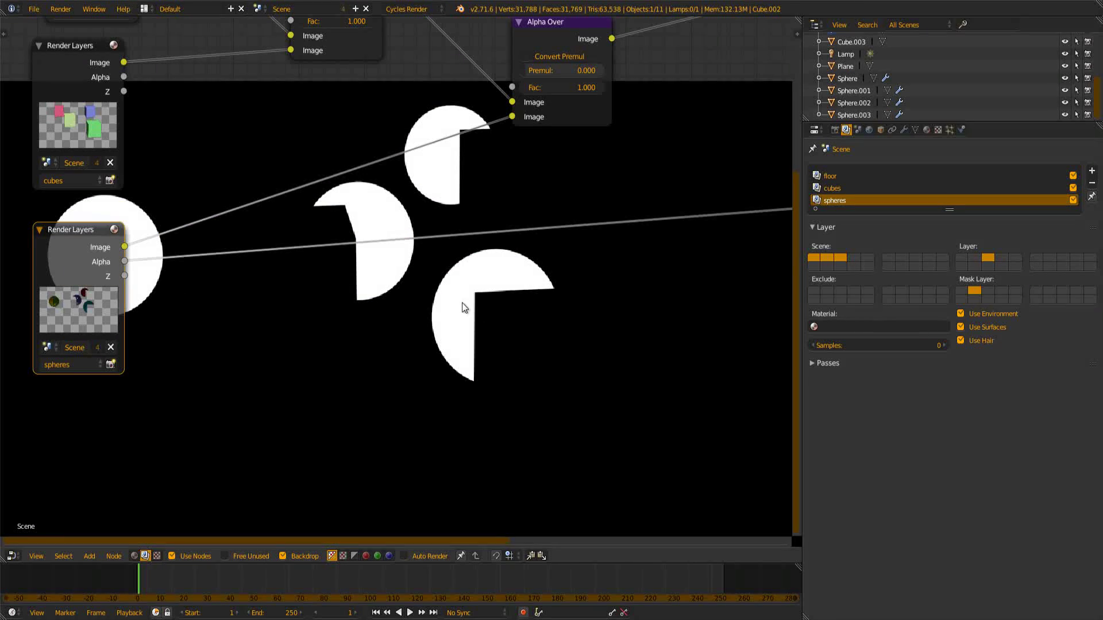
- Preview the final Alpha Over result and examine the front green cube's edges against the sphere behind it
middle_drag(529, 145, 493, 228)
ctrl+shift+click(531, 103)
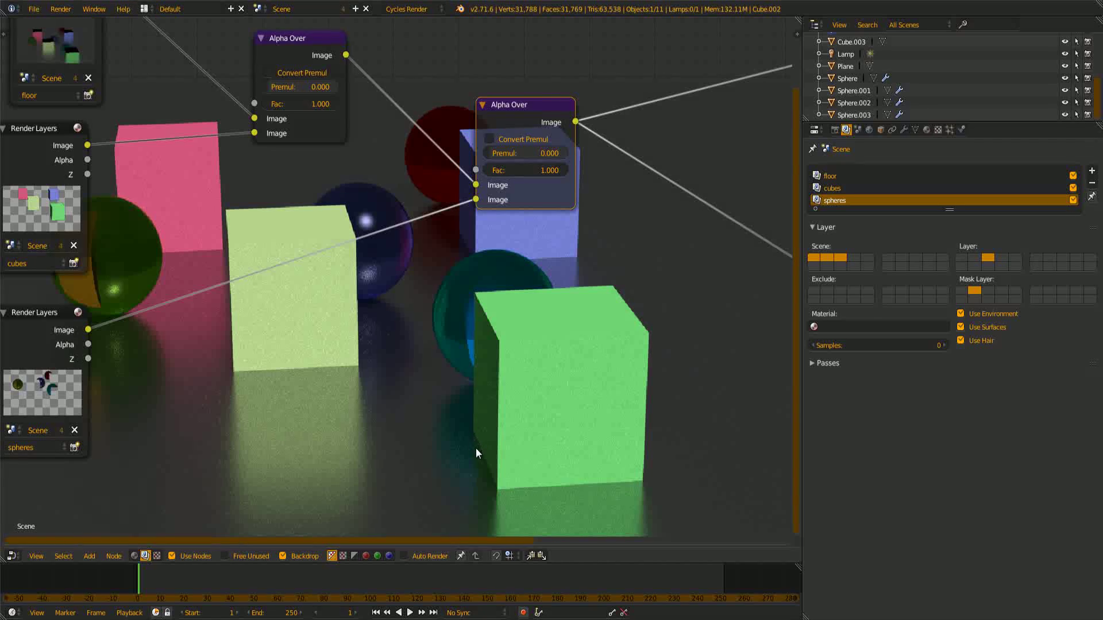
mouse_move(474, 441)
ctrl+right_down()
mouse_move(481, 290)
mouse_move(626, 282)
ctrl+right_up()
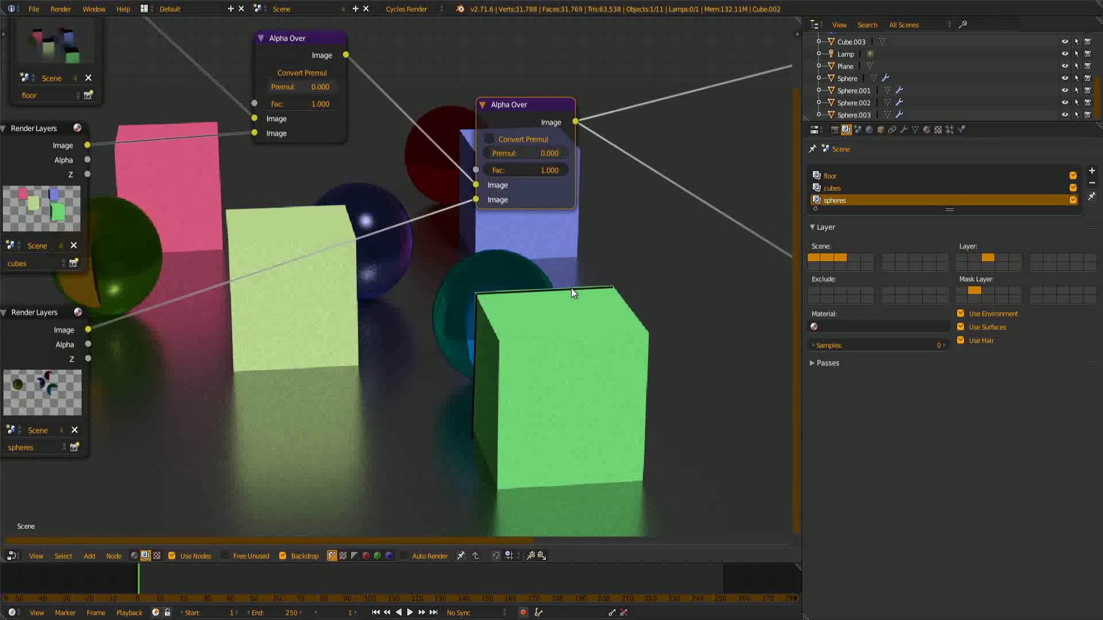
key(n)
key(n)
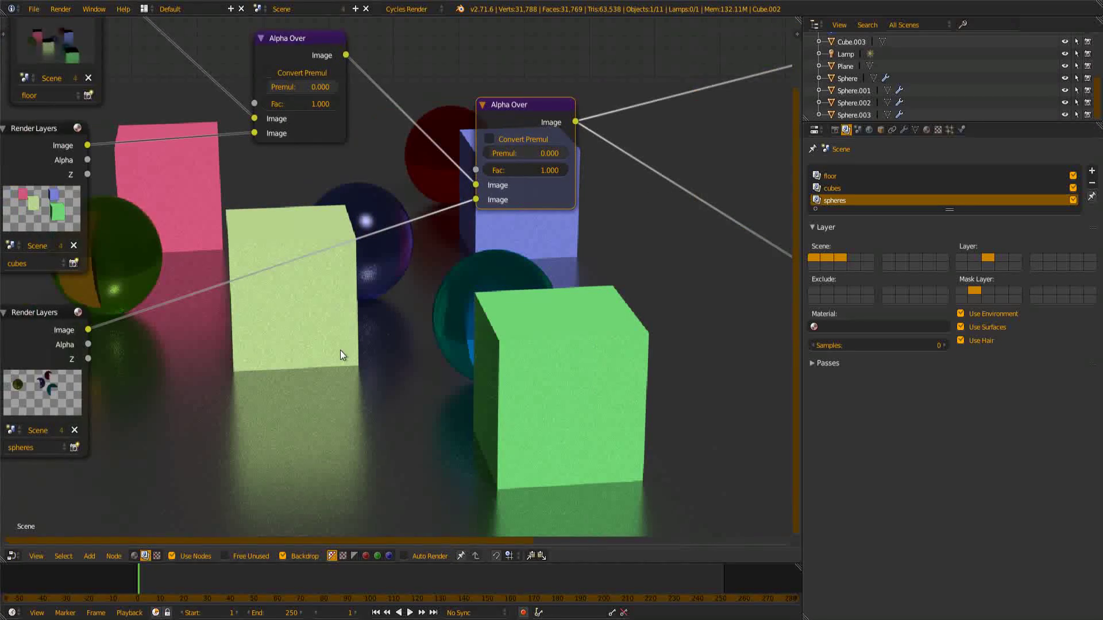
key(Home)
scroll(384, 324, up, 1)
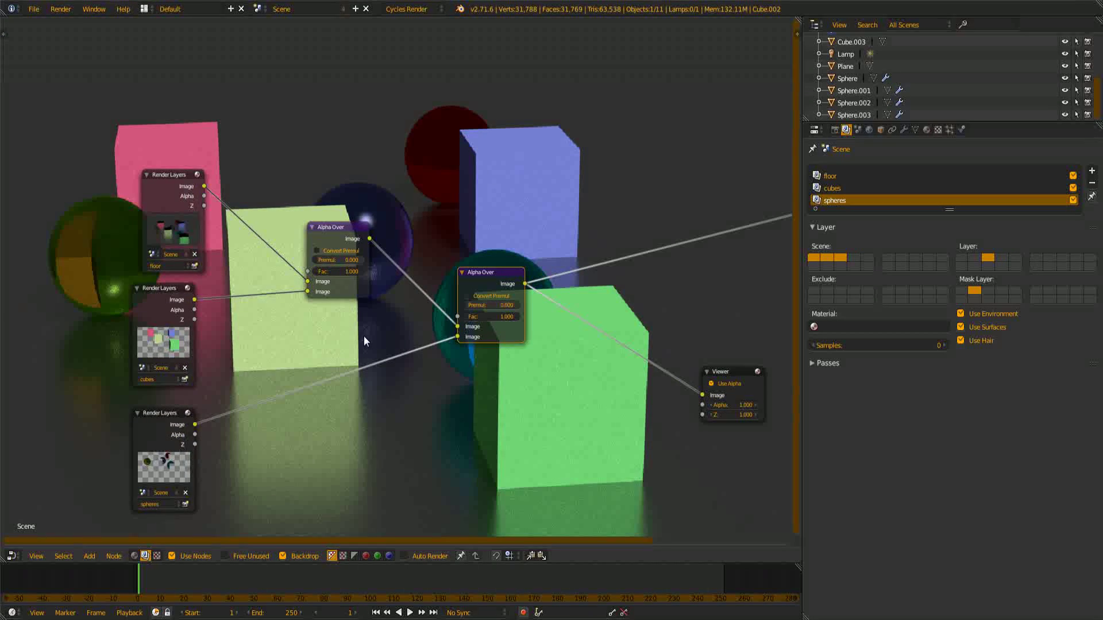
- Compare the object arrangement in the 3D scene with the composited result in the node editor
key(shift+F5)
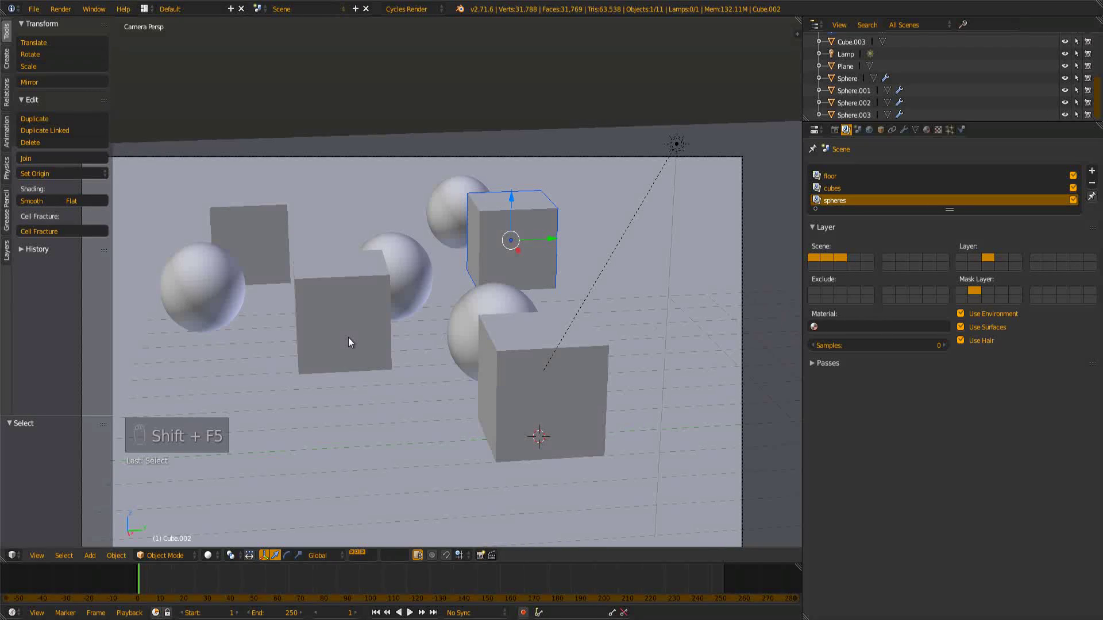
key(shift+F3)
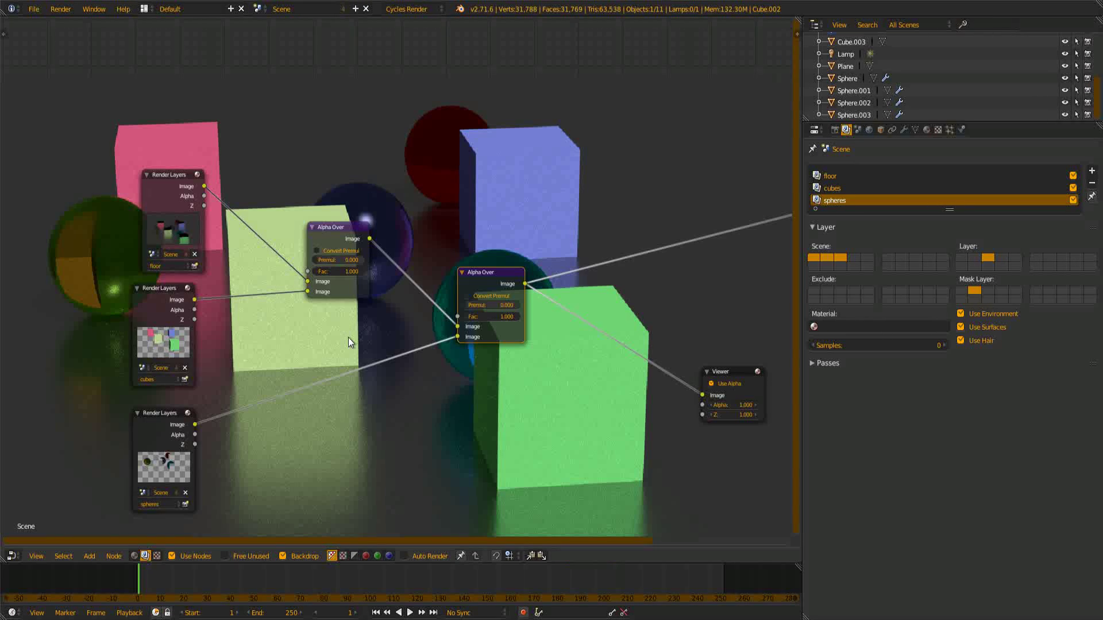
scroll(348, 337, up, 6)
middle_drag(424, 454, 402, 300)
scroll(398, 449, down, 5)
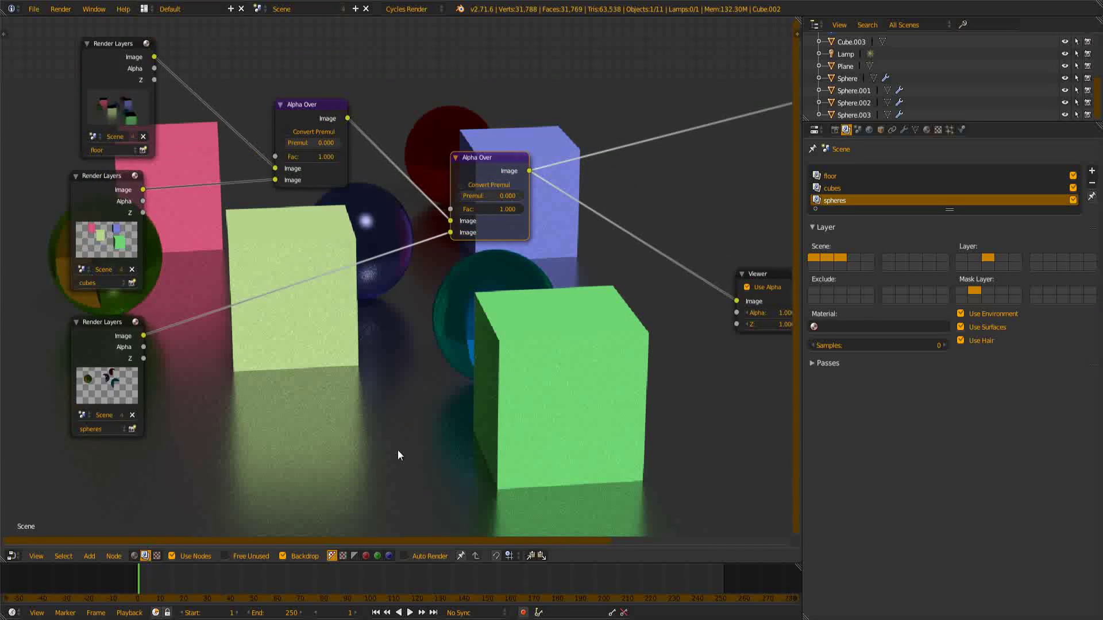
middle_drag(347, 425, 427, 340)
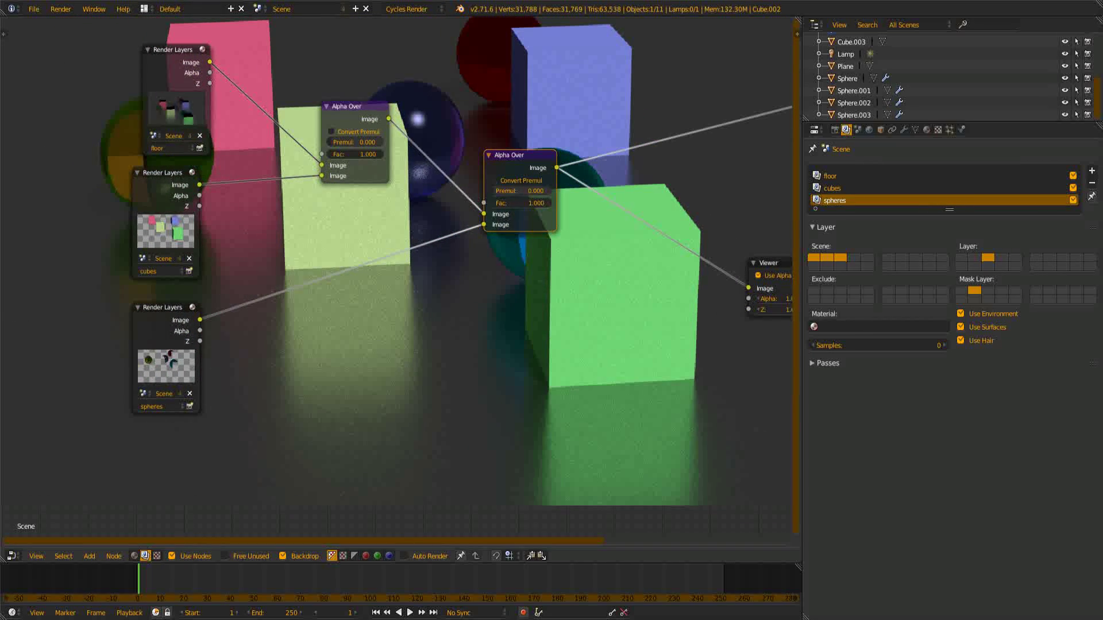
middle_drag(515, 352, 494, 329)
middle_drag(397, 335, 428, 327)
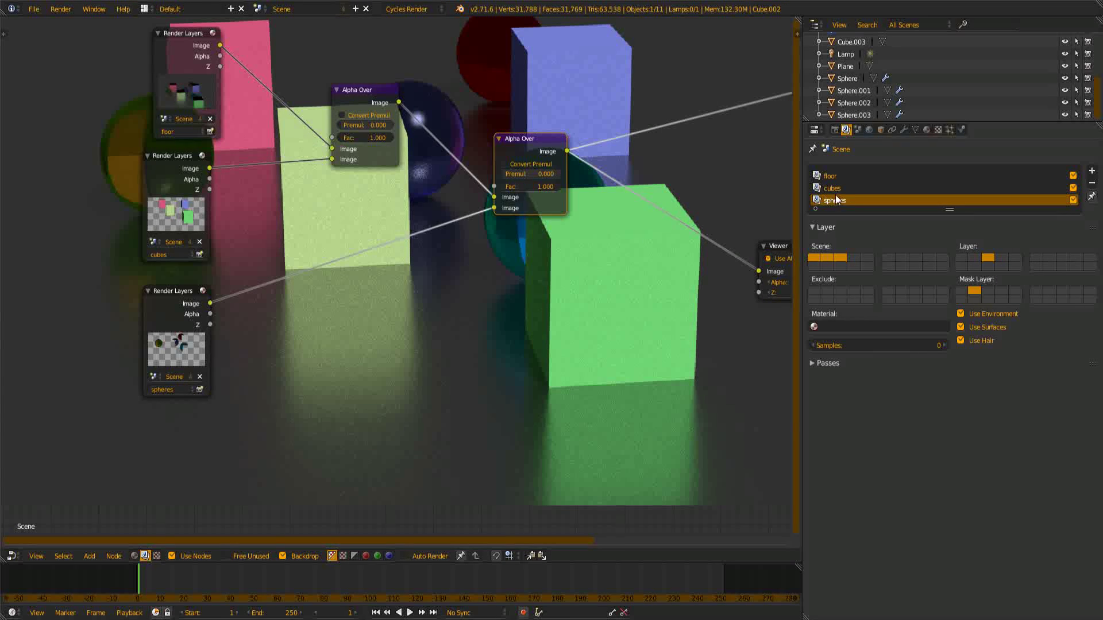
- Select the floor render layer and check the scene's render sample count in the Sampling settings
click(842, 176)
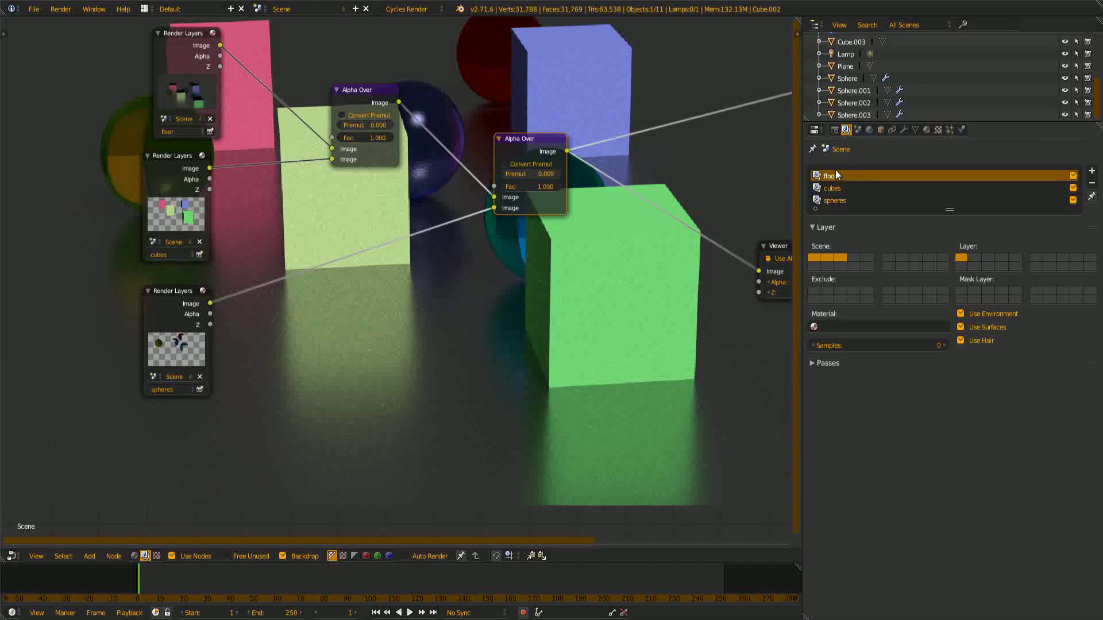
click(865, 345)
text(19)
key(Return)
click(836, 131)
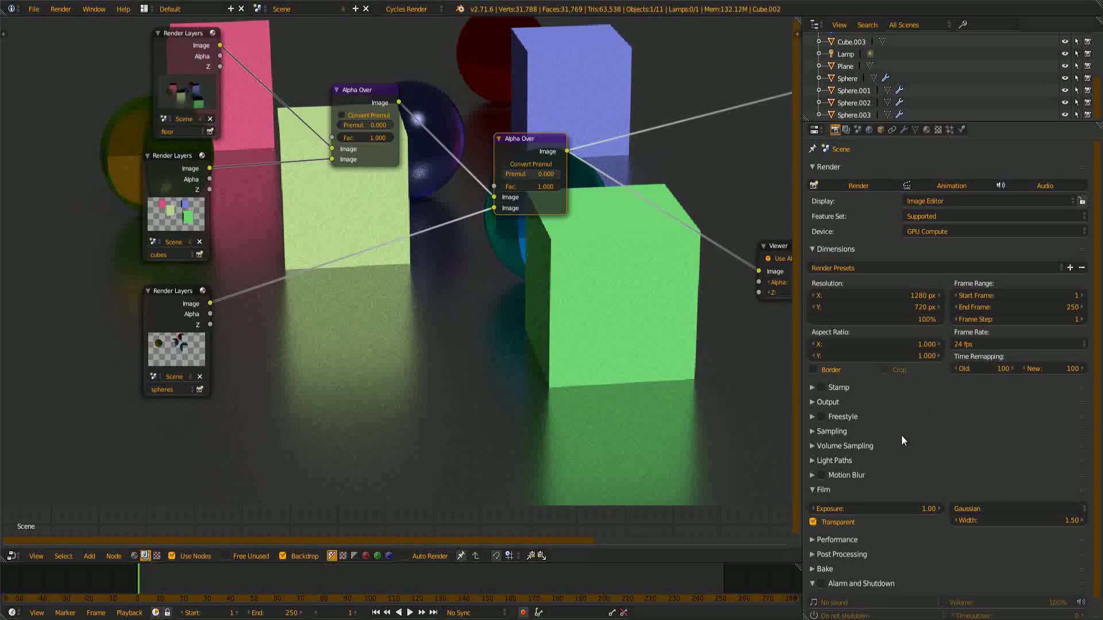
click(820, 491)
click(842, 431)
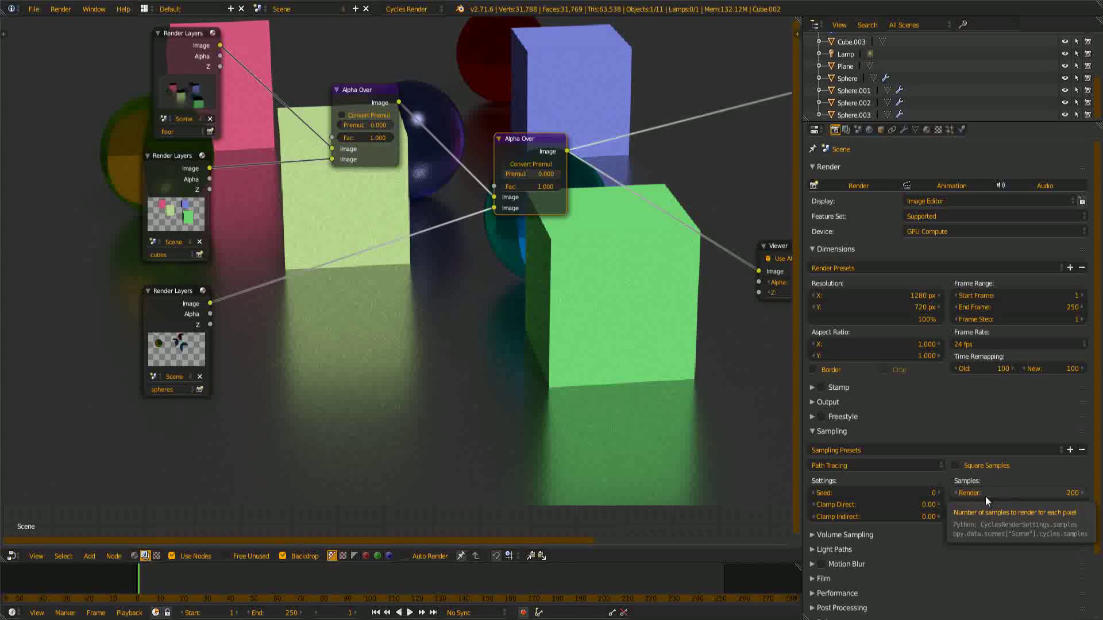
- Override the floor render layer's samples with 400
click(846, 130)
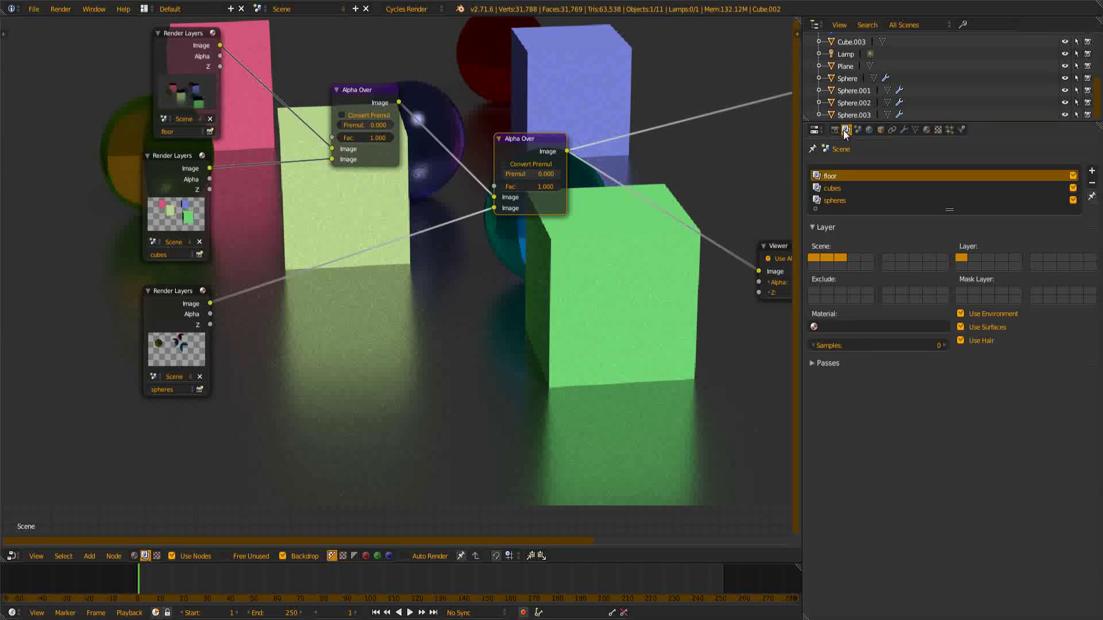
click(867, 344)
text(100)
key(BackSpace)
key(BackSpace)
key(BackSpace)
text(400)
key(Return)
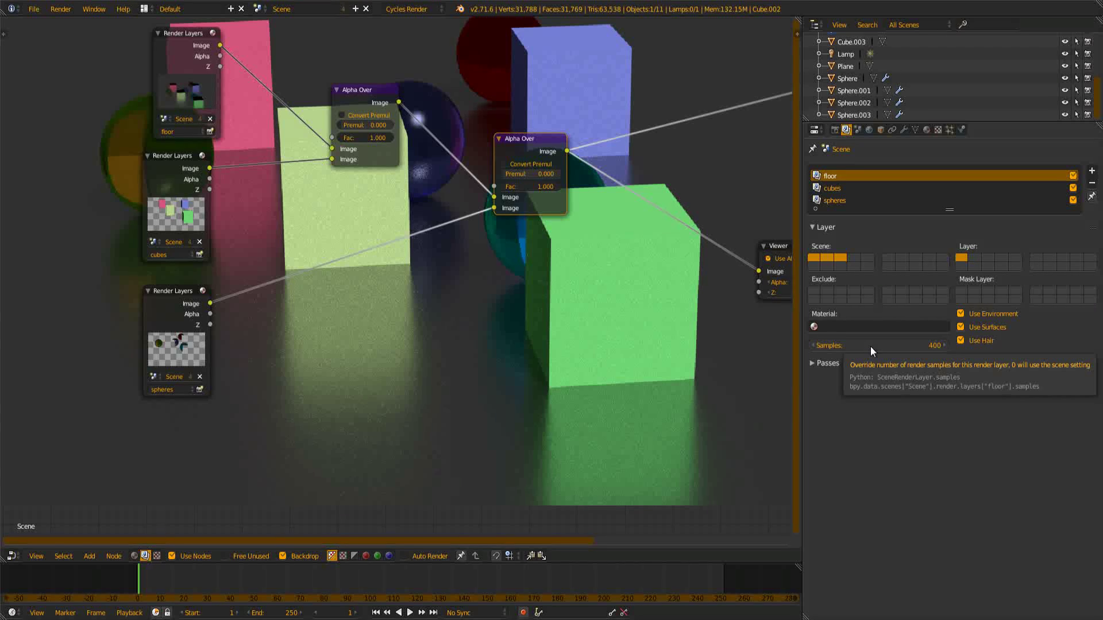
- Check the scene's Layer Samples option and reset the floor render layer's samples to 0
click(835, 129)
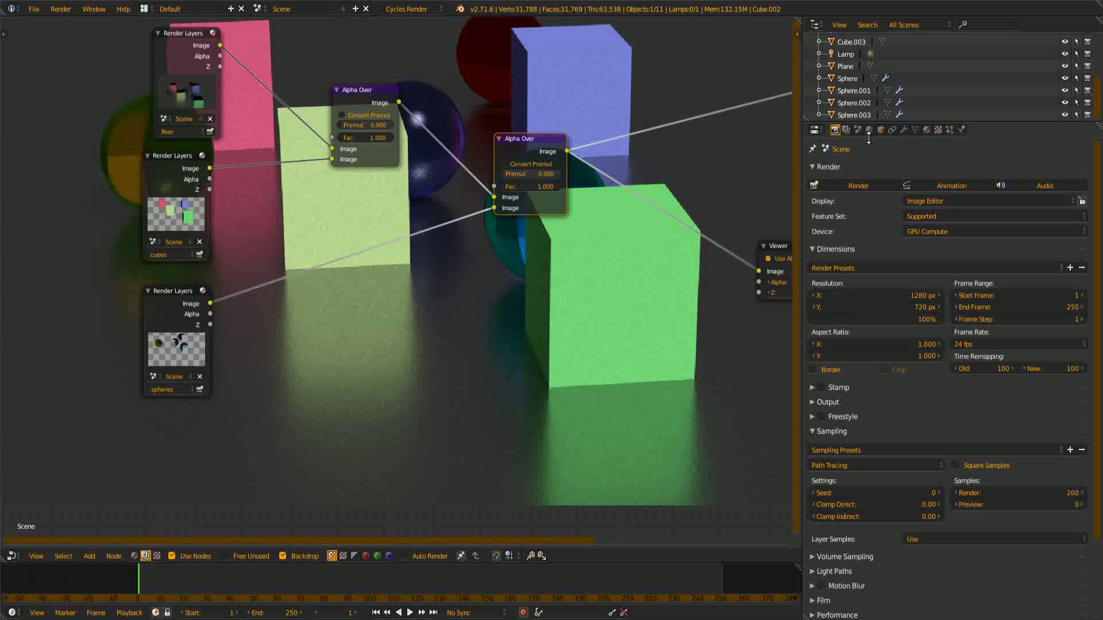
click(845, 129)
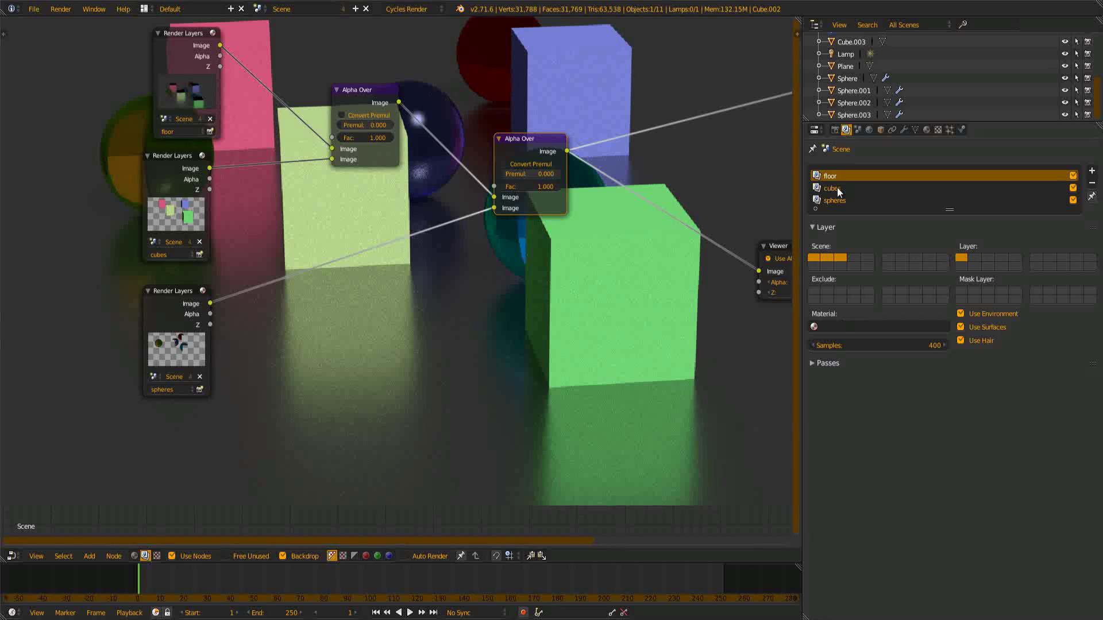
click(896, 348)
drag(888, 346, 753, 362)
text(0)
key(Escape)
click(883, 344)
text(0)
key(Return)
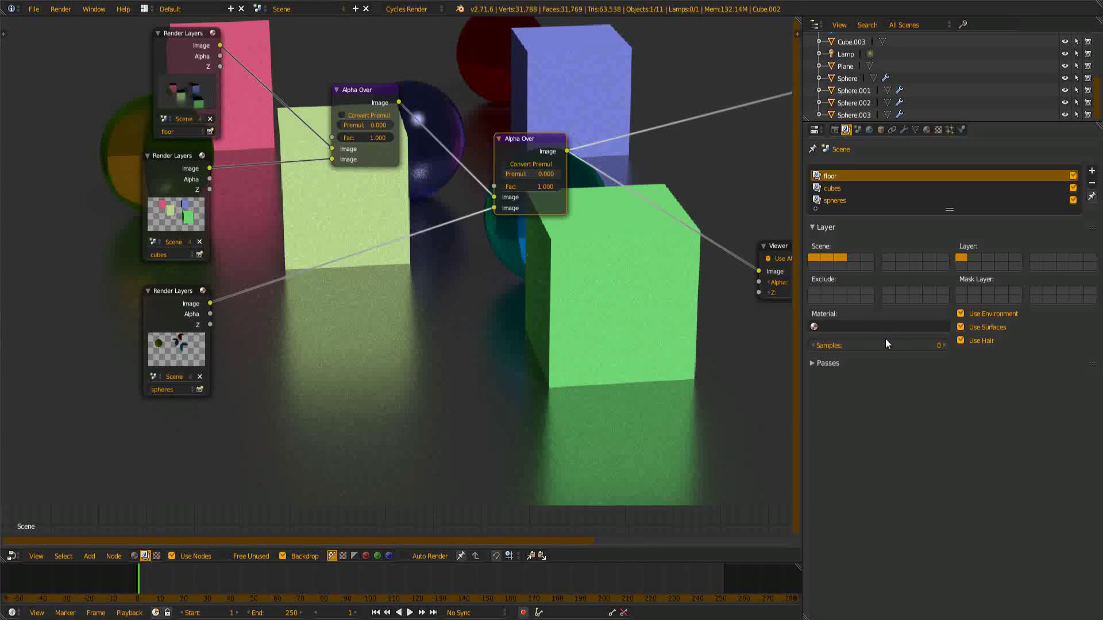
- Set the floor render layer's samples to 400
click(885, 344)
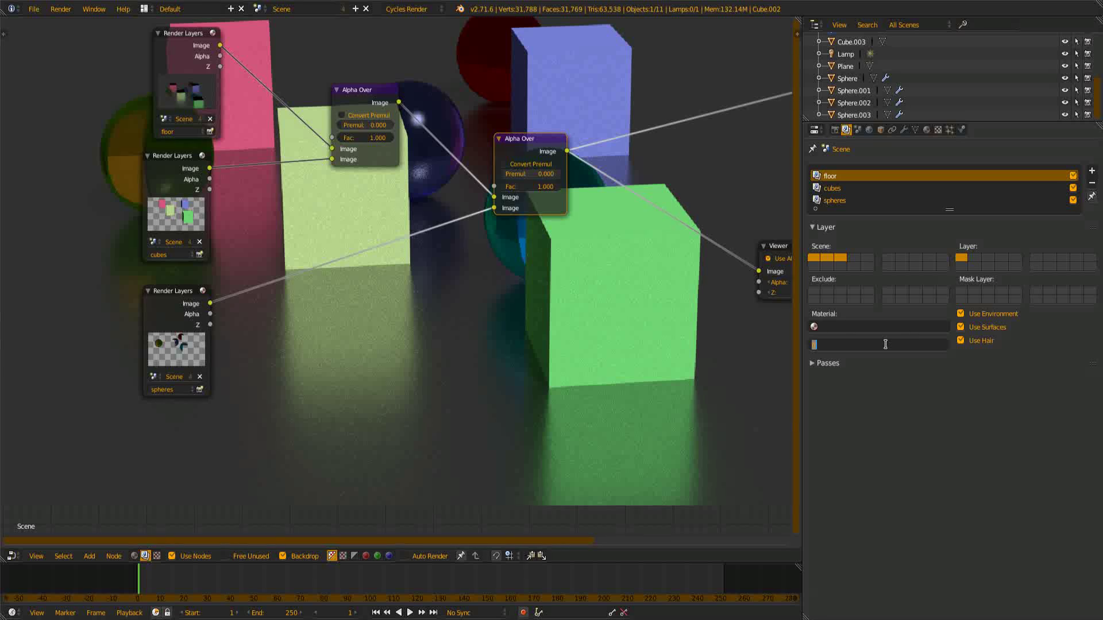
text(400)
key(Return)
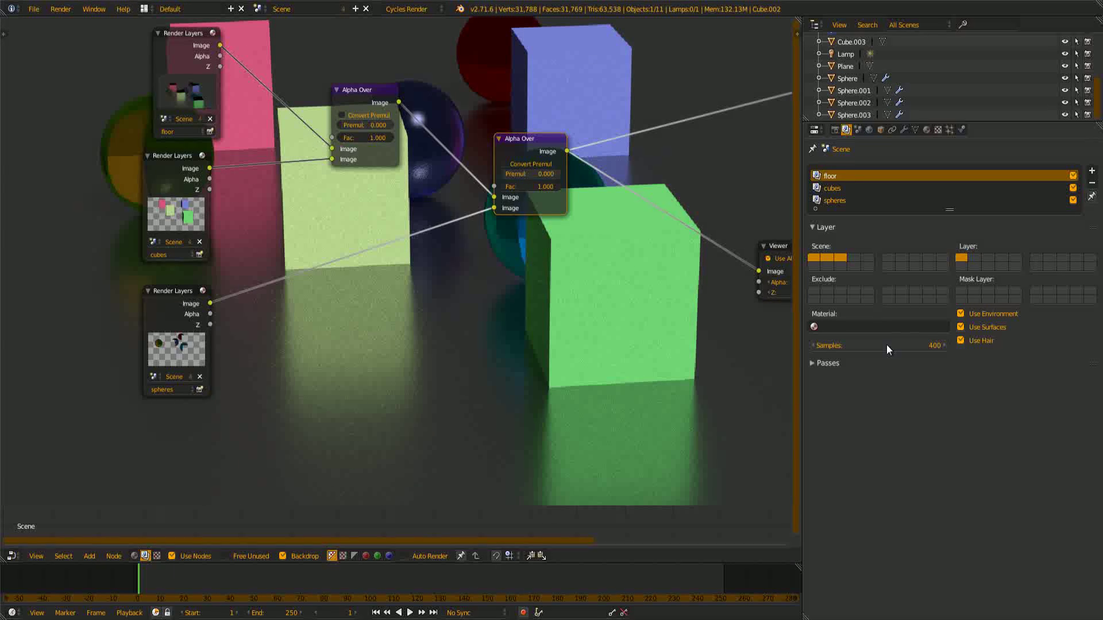
- Re-render only the floor layer from its Render Layers node and choose floor as the displayed layer
middle_drag(228, 109, 377, 334)
scroll(298, 329, up, 5)
drag(299, 329, 246, 259)
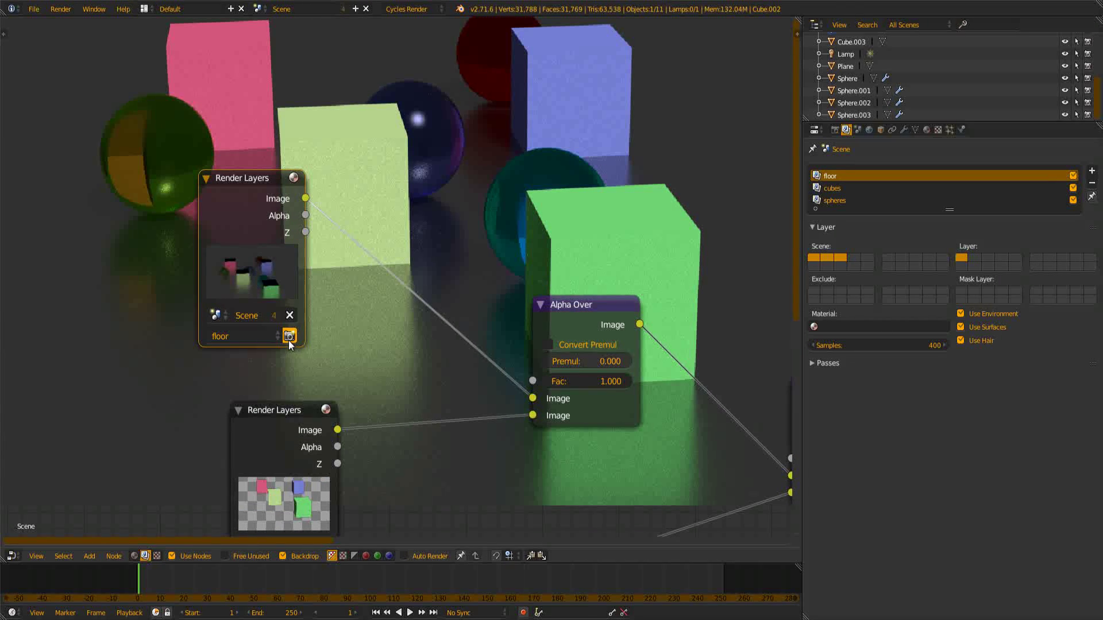
click(289, 337)
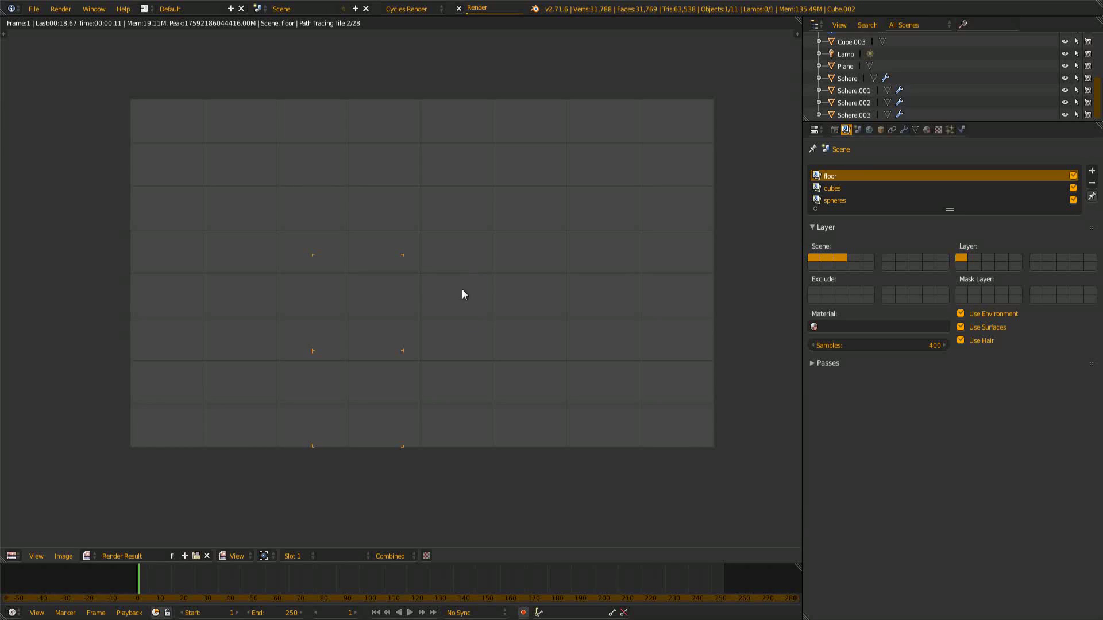
mouse_move(461, 325)
middle_down()
mouse_move(490, 315)
mouse_move(478, 327)
middle_up()
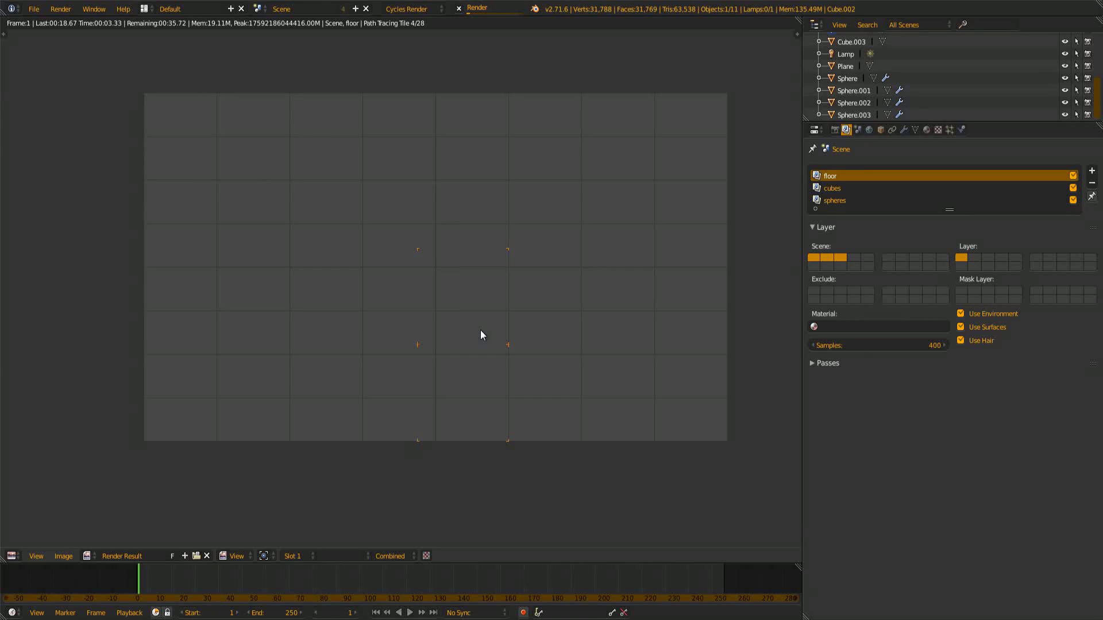
click(336, 555)
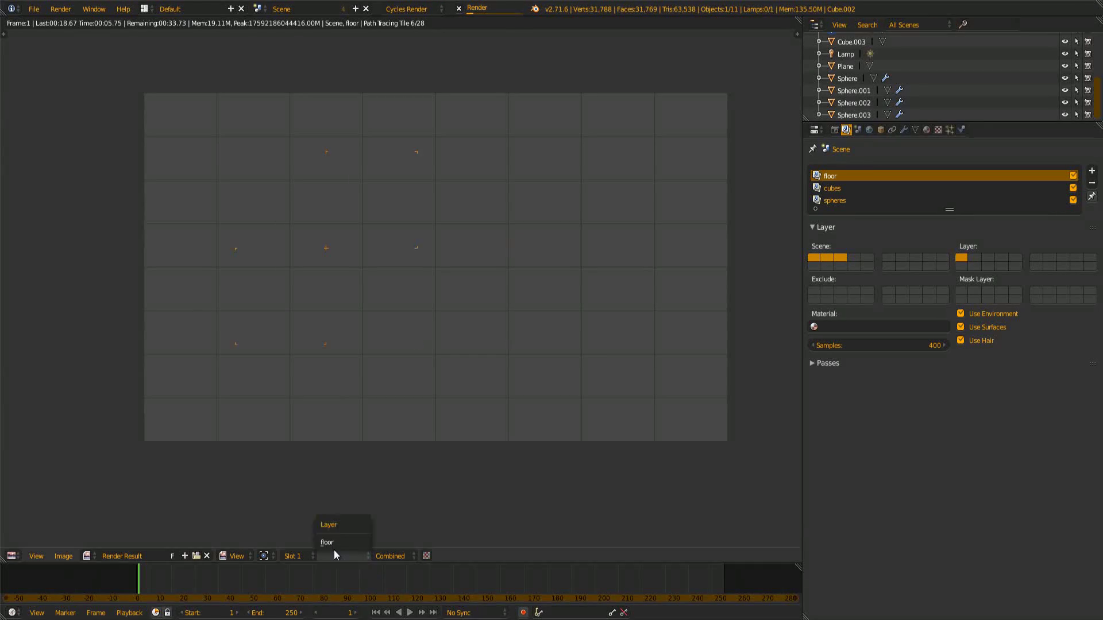
click(340, 541)
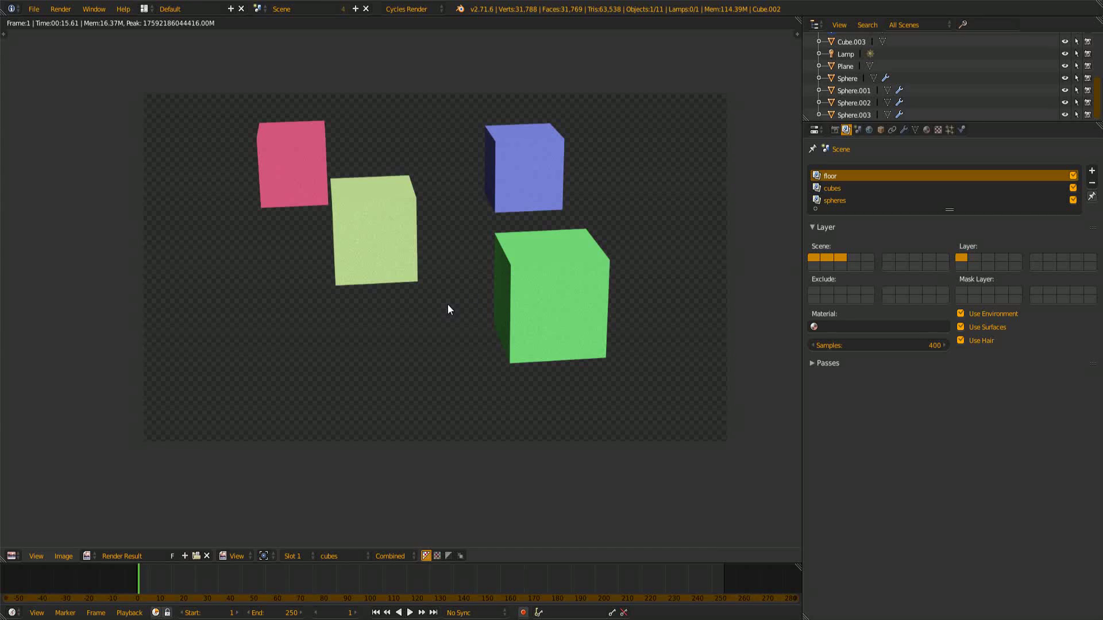
- Return to the 3D scene and deselect all objects
key(shift+F5)
scroll(484, 313, down, 2)
scroll(480, 327, up, 1)
shift+middle_drag(469, 373, 468, 351)
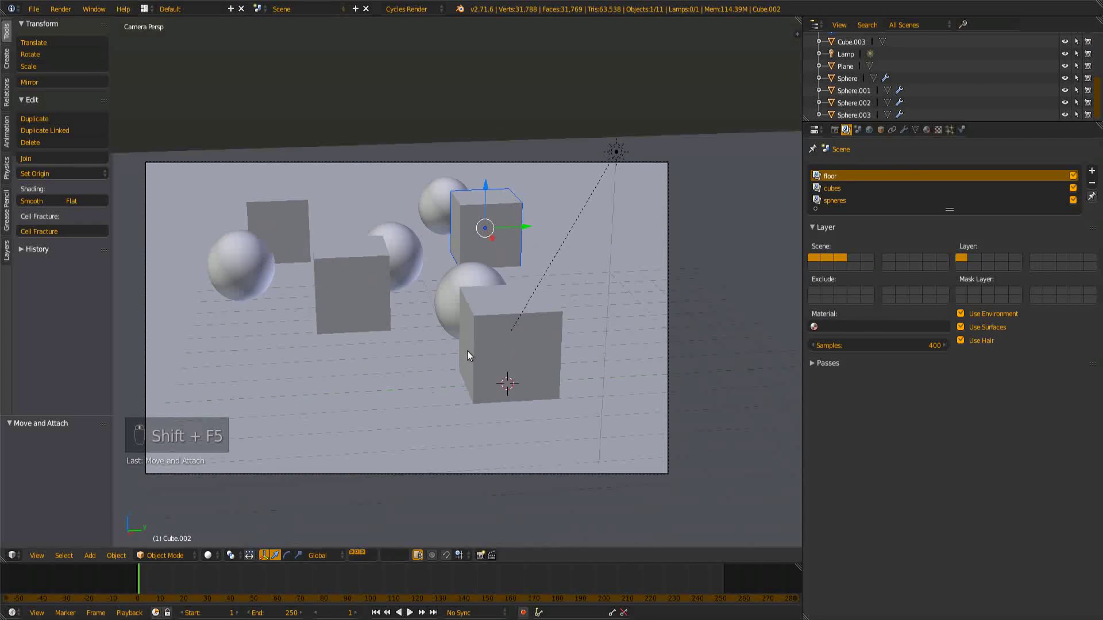
key(a)
- Save the file over the existing version and return to the camera view
middle_drag(439, 281, 769, 340)
key(ctrl+s)
click(397, 325)
key(ctrl+s)
key(ctrl+s)
click(433, 384)
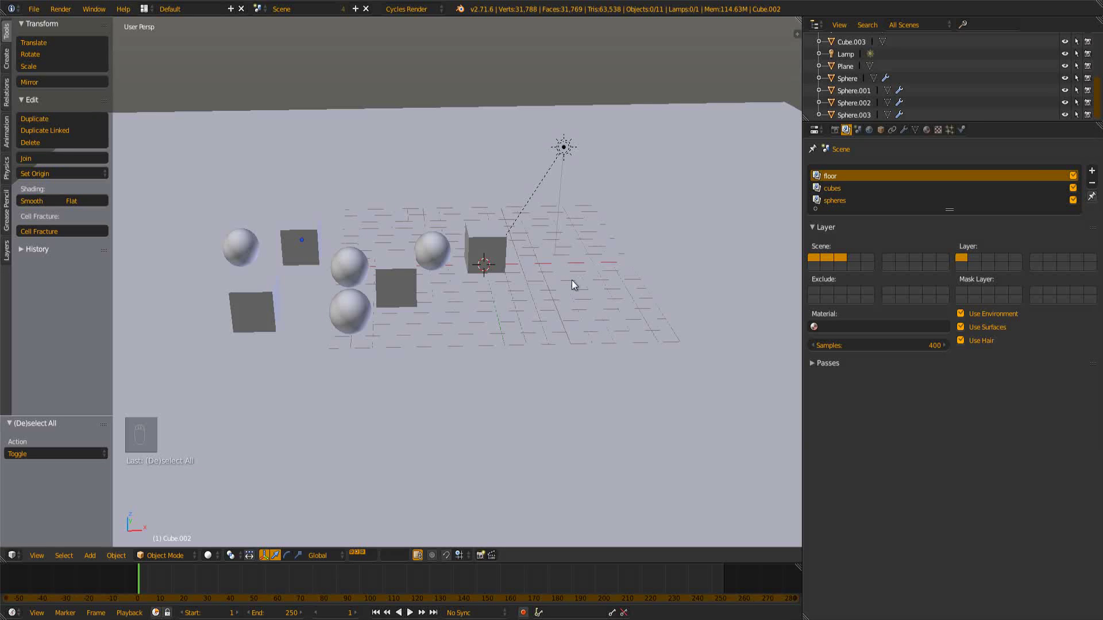
middle_drag(570, 280, 488, 313)
key(KP_0)
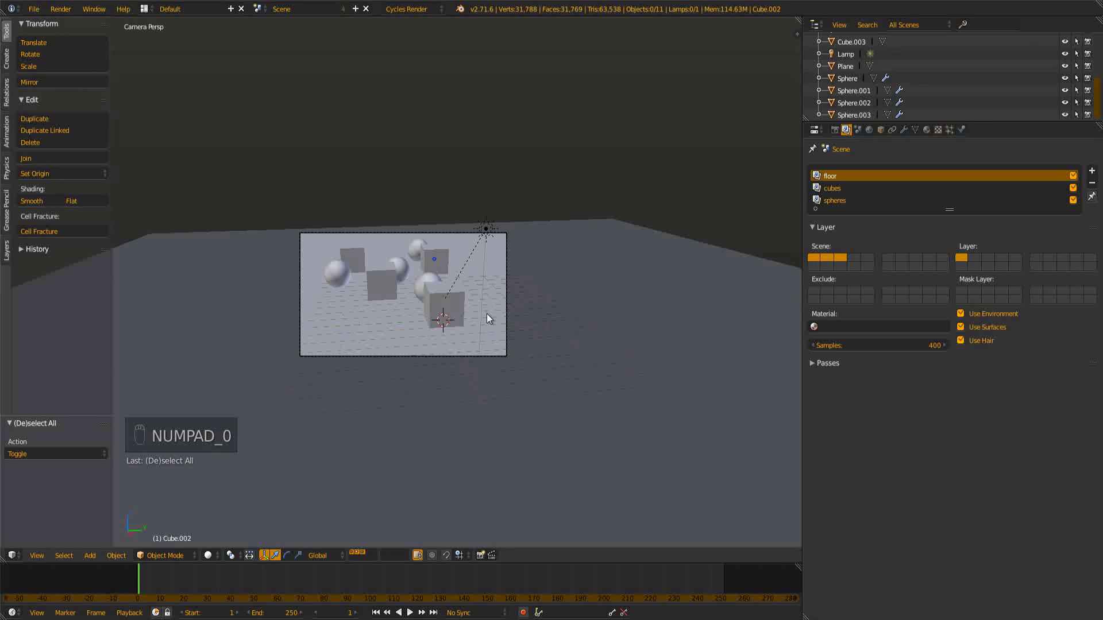
scroll(487, 314, up, 5)
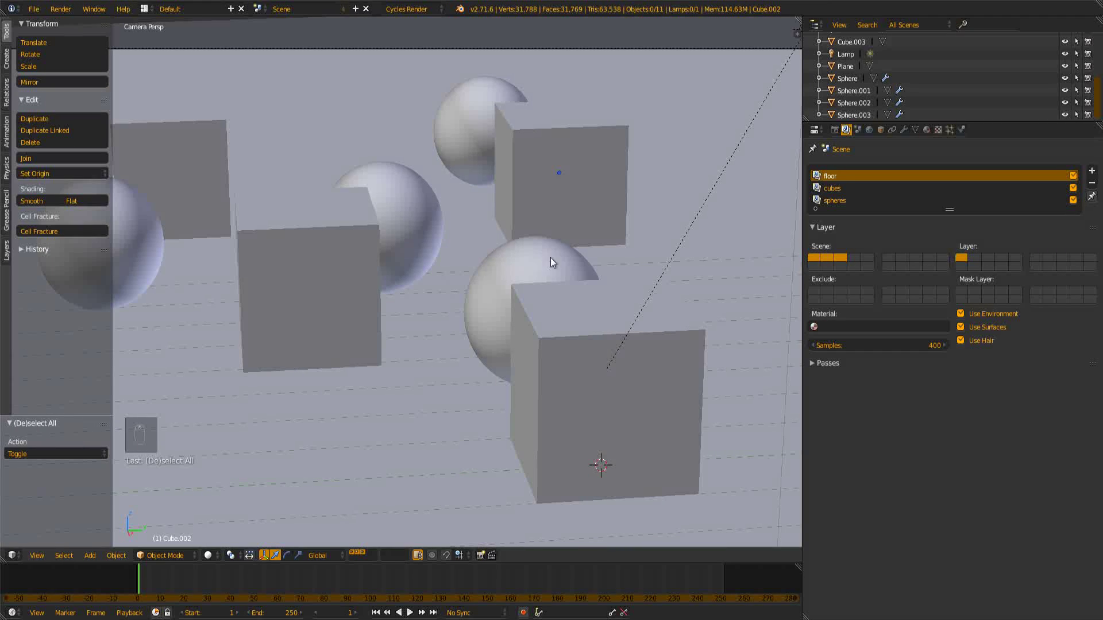
scroll(550, 263, down, 5)
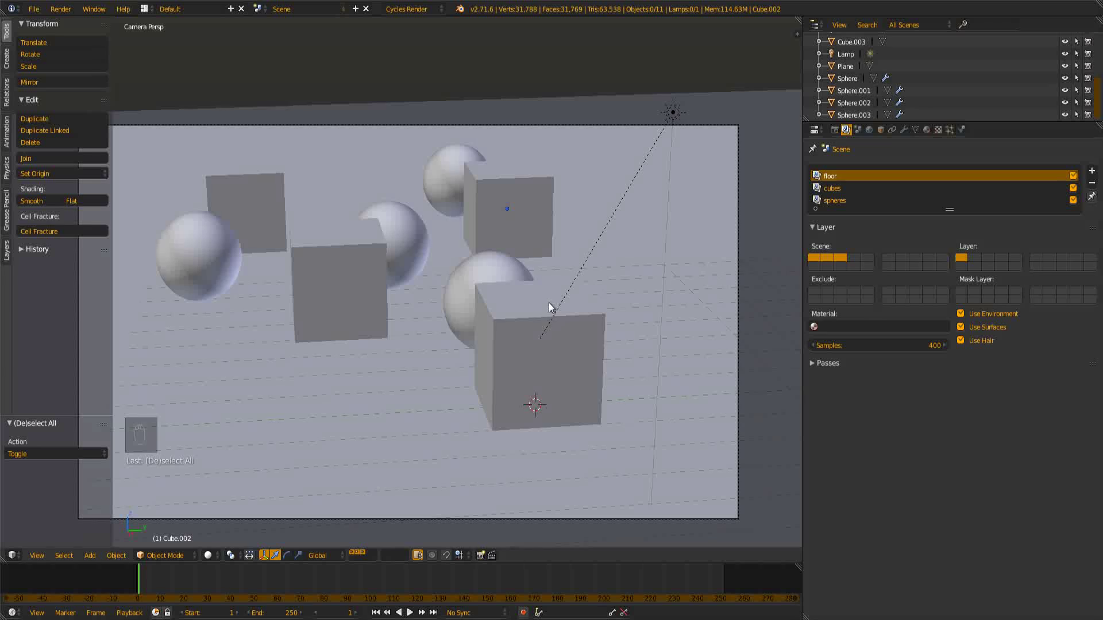
right_click(582, 346)
key(shift+a)
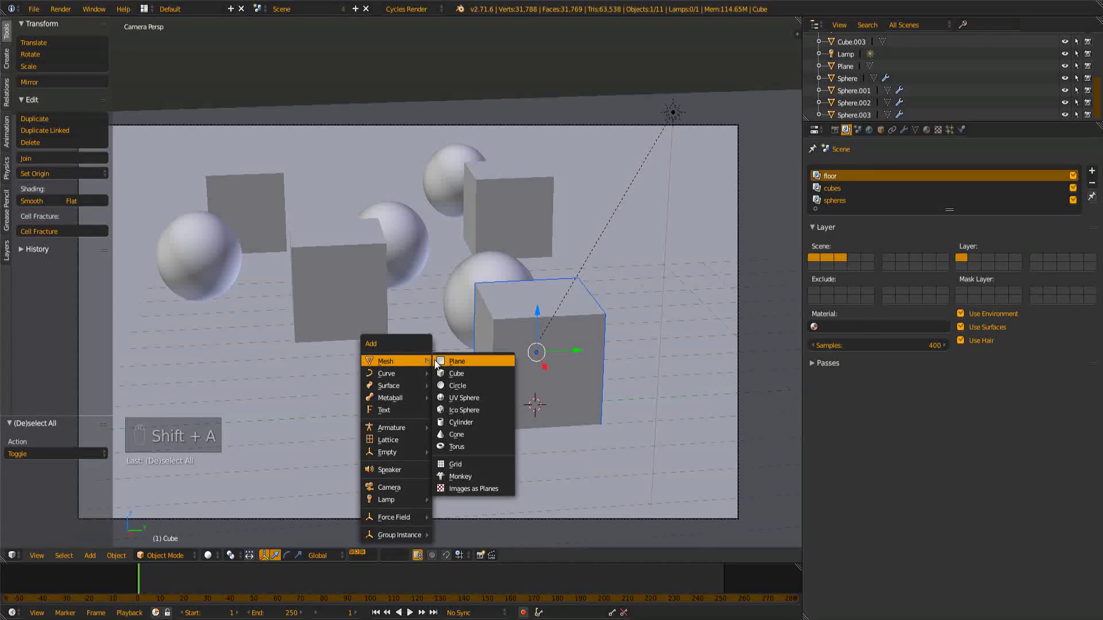
- Duplicate the sun lamp and leave the copy in its original position
right_click(660, 118)
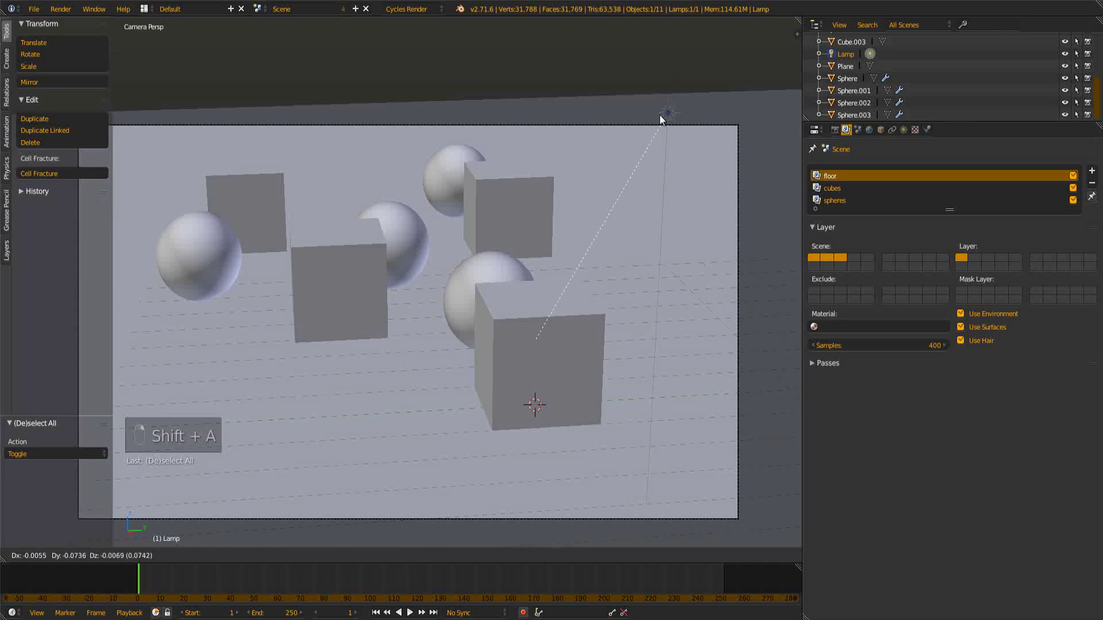
key(shift+d)
right_click(529, 105)
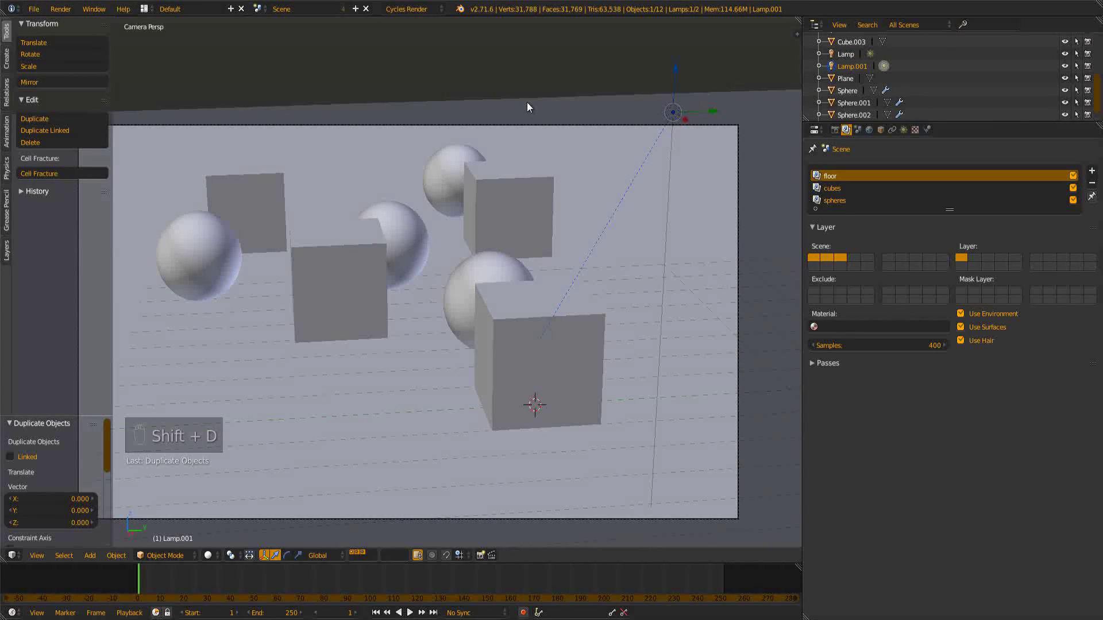
- Clear the duplicated lamp's rotation and move it about -8.44 units along the X axis
key(KP_7)
key(alt+r)
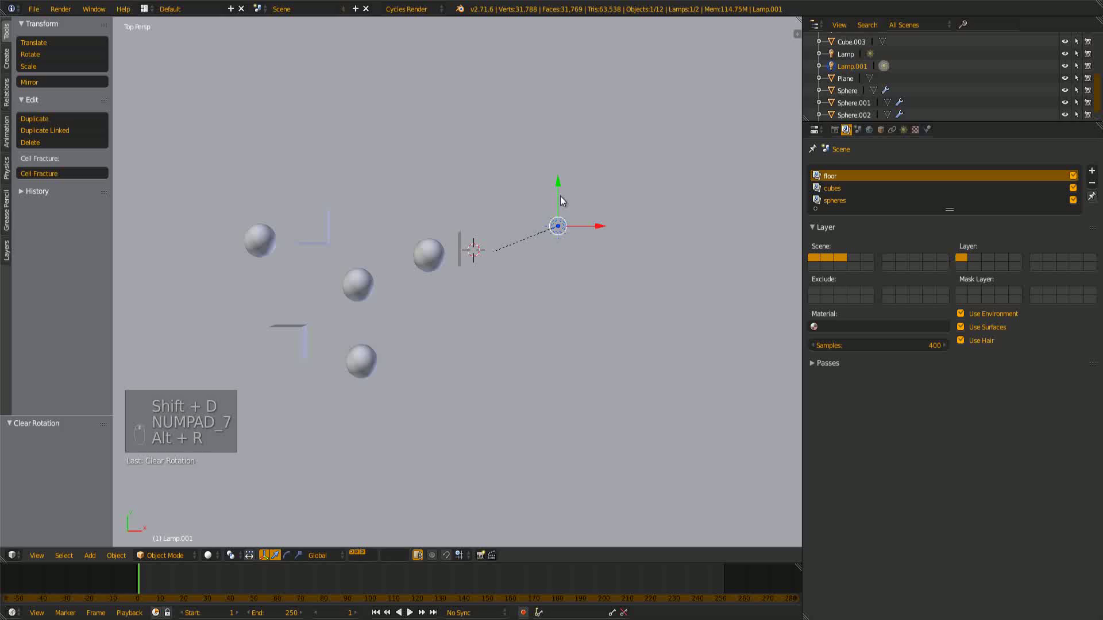
middle_drag(571, 281, 584, 143)
drag(585, 144, 439, 164)
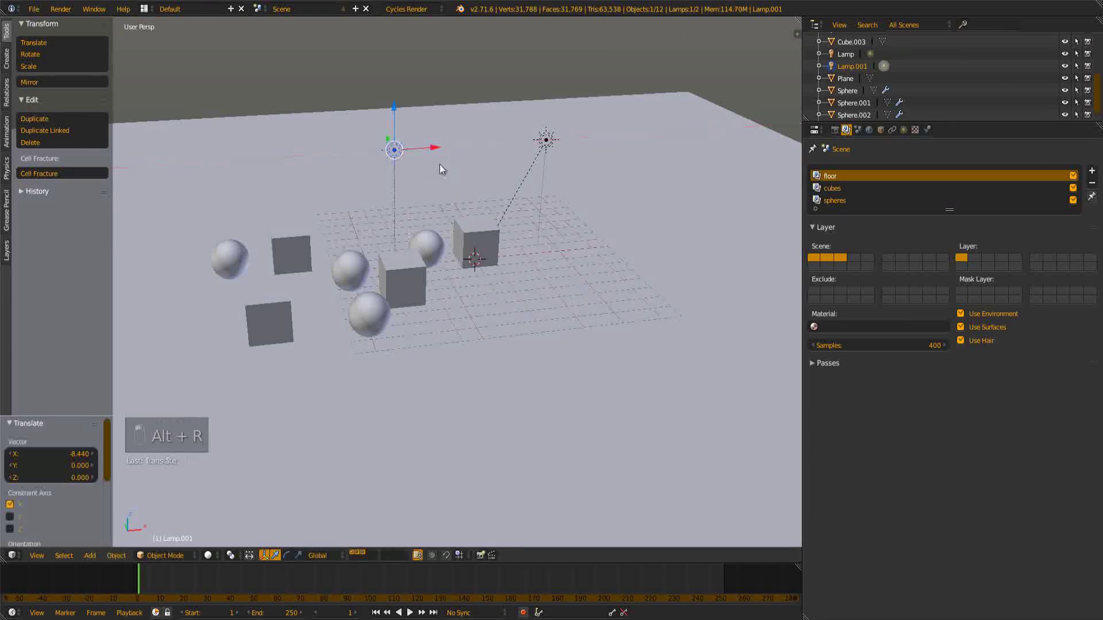
- Preview the scene rendered from the camera and raise the duplicated sun lamp's strength to 12.3
click(903, 130)
key(shift+z)
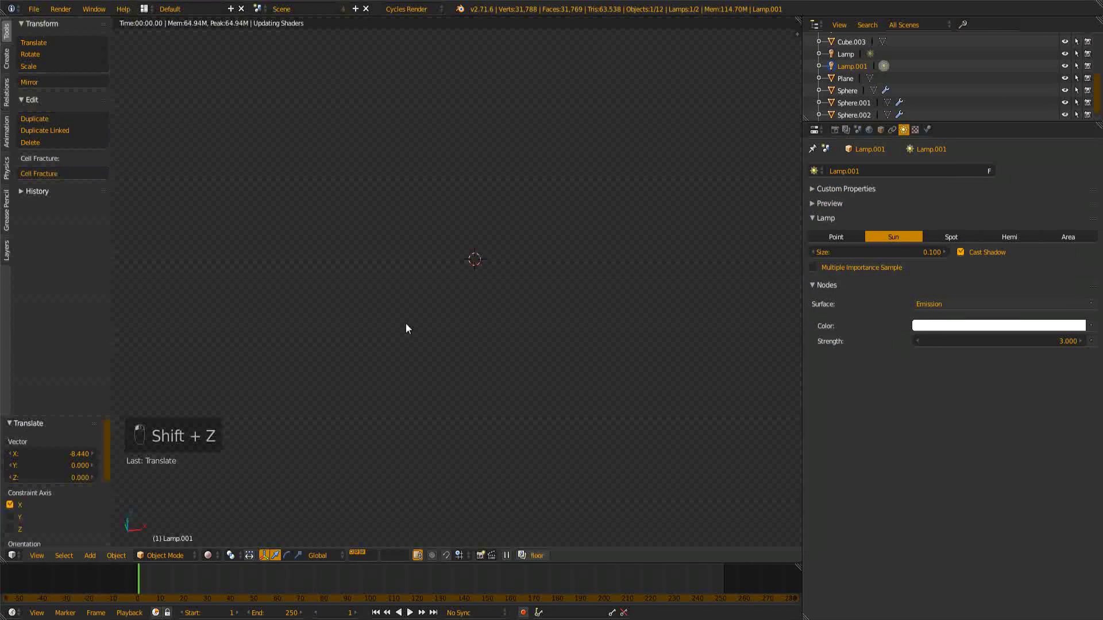
drag(1024, 341, 1032, 342)
middle_drag(601, 279, 410, 318)
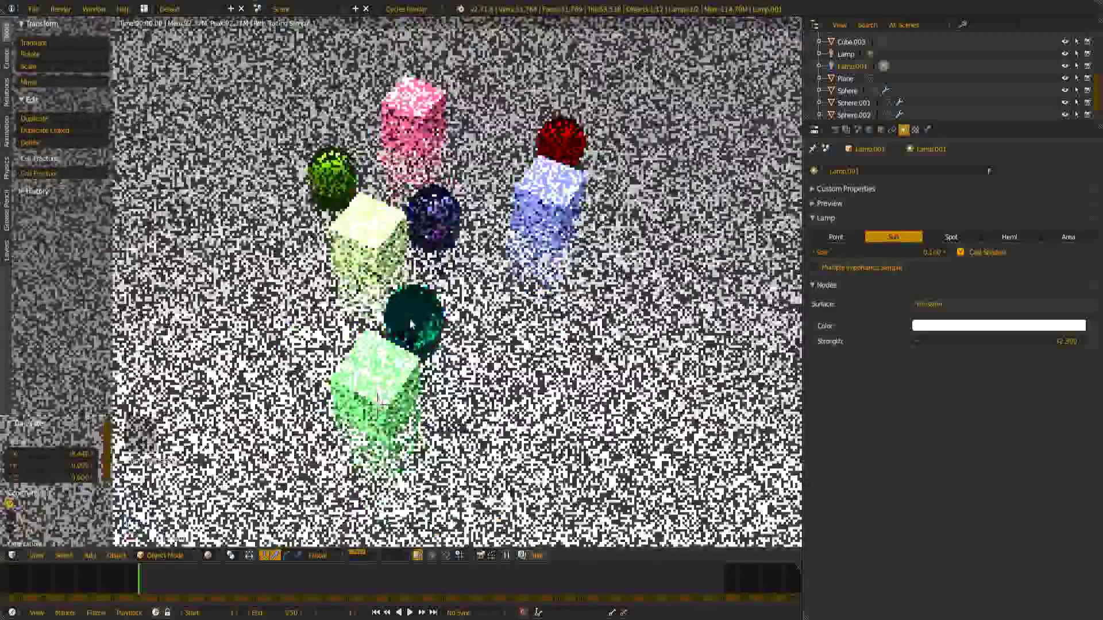
key(KP_0)
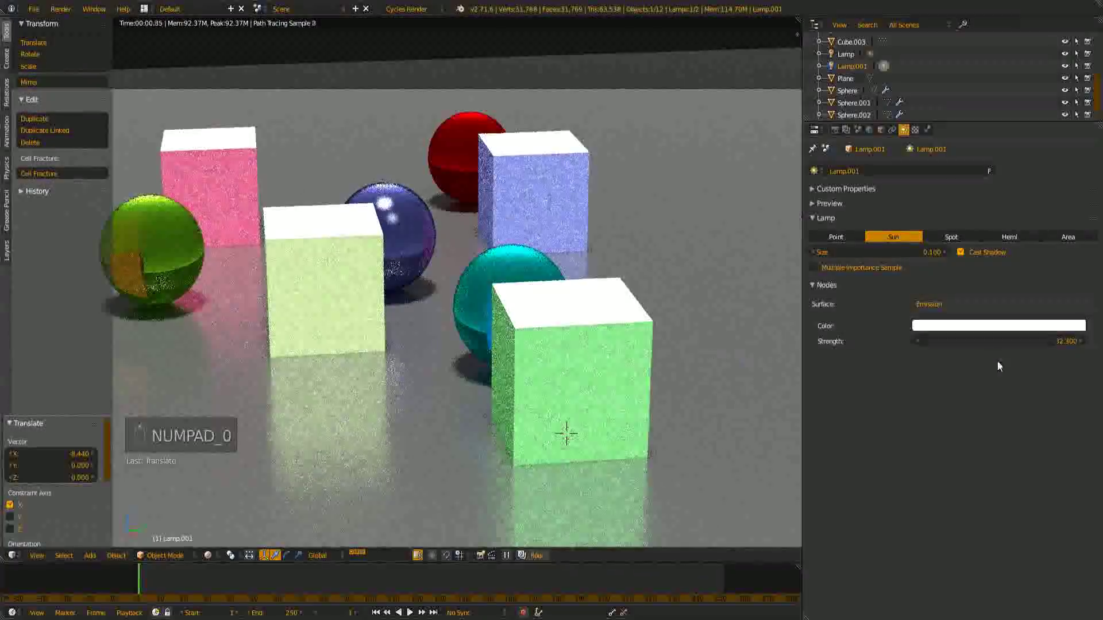
- Try a strength of 15 on the duplicated sun lamp and settle on 10
click(1007, 342)
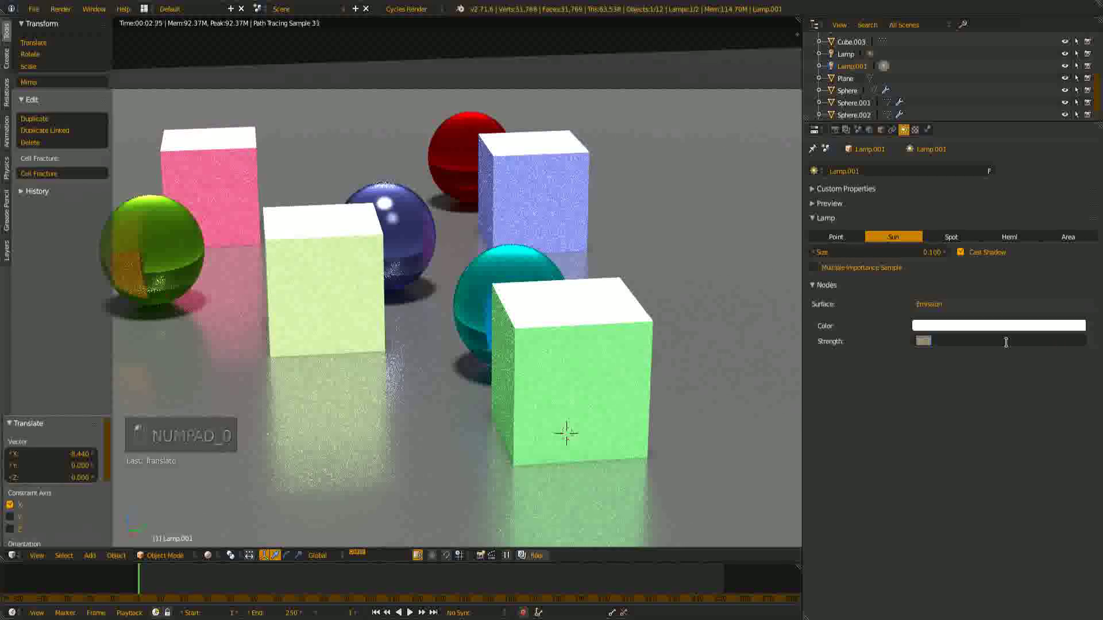
text(15)
key(Return)
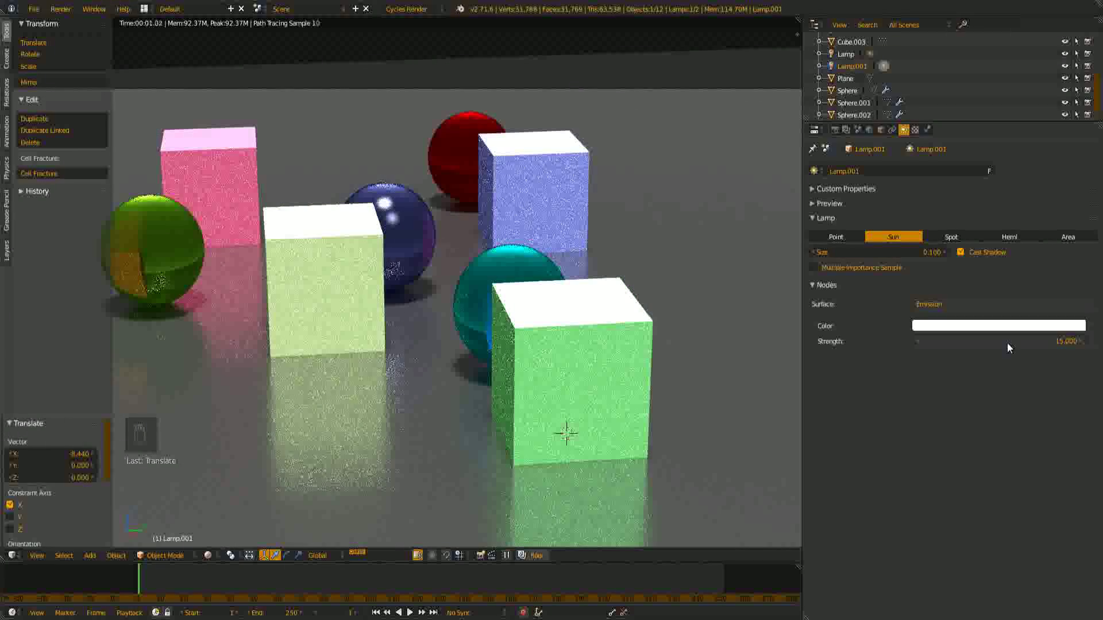
click(1007, 343)
text(10)
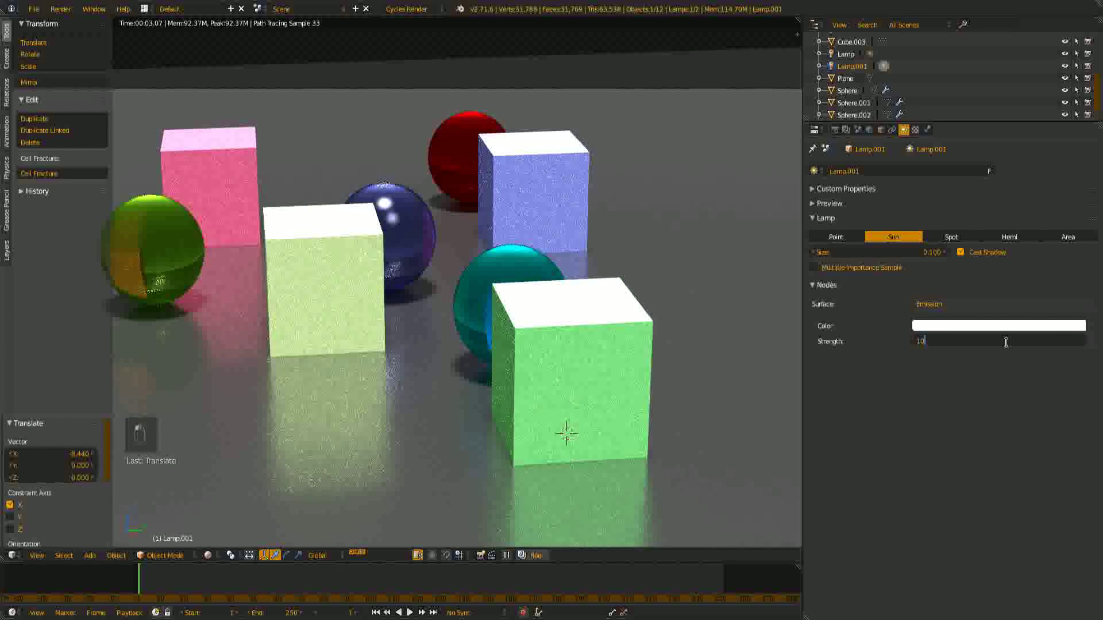
key(Return)
- Tint the duplicated sun lamp's emission light pink and inspect the effect in the rendered camera preview
click(1006, 326)
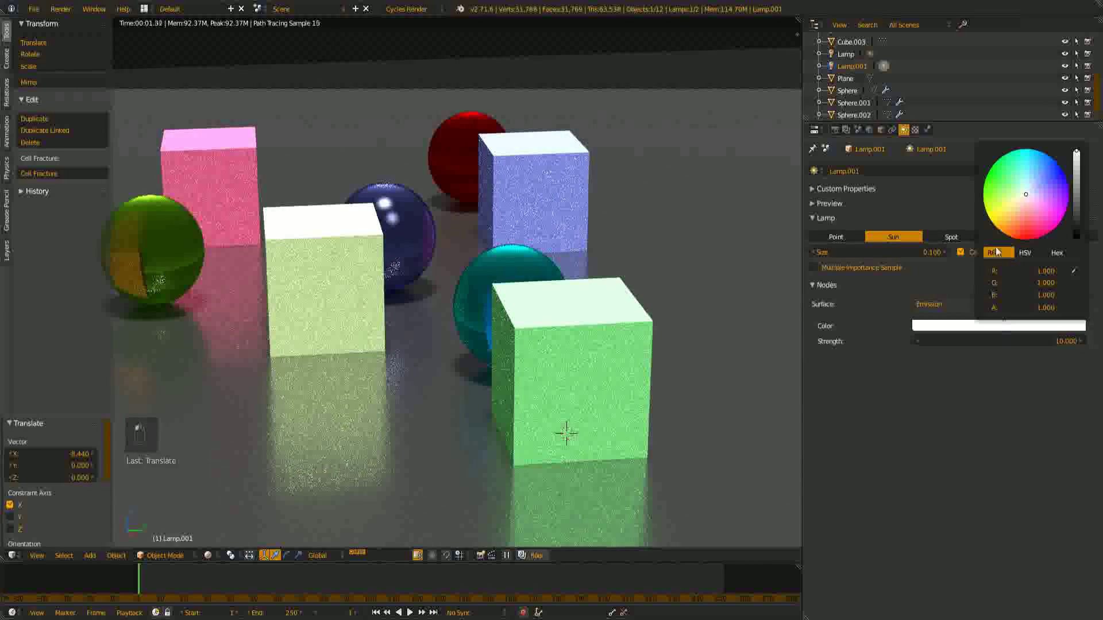
click(1028, 212)
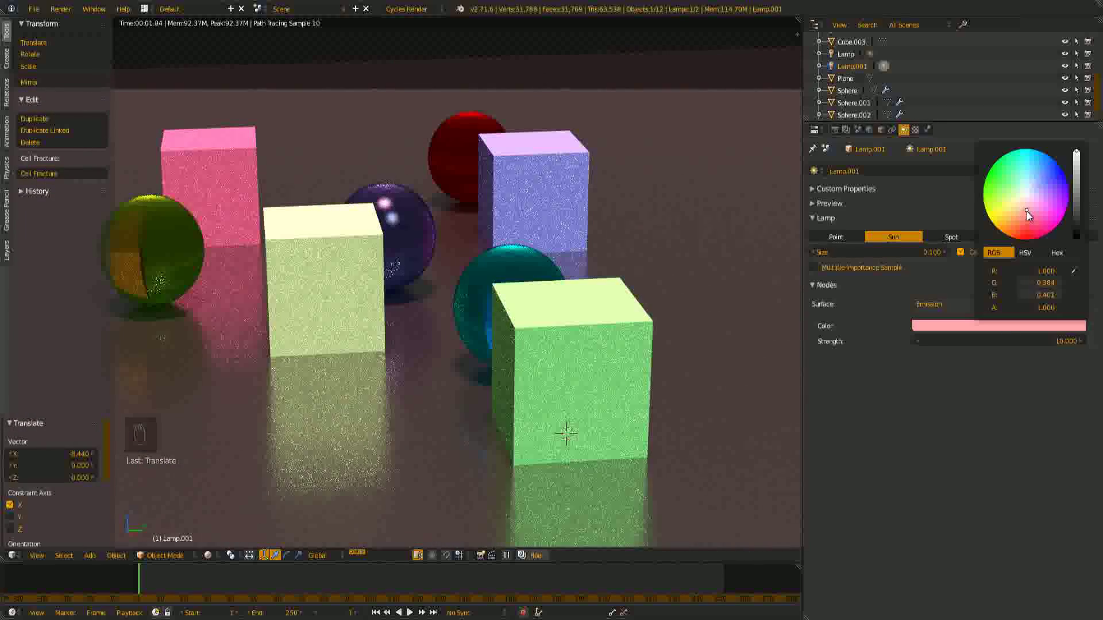
key(KP_0)
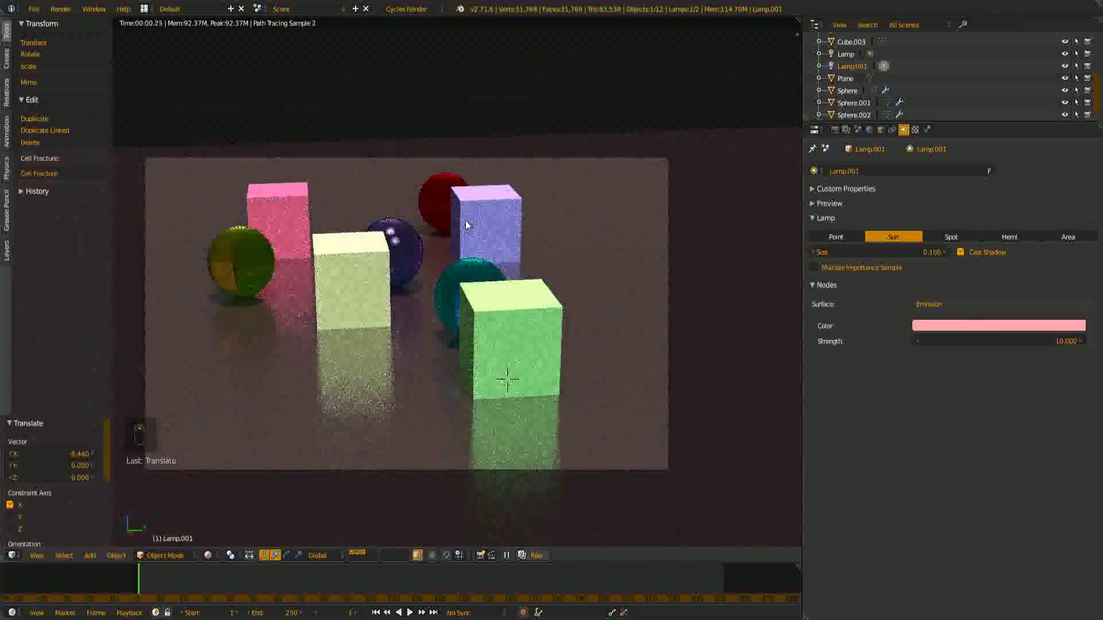
scroll(471, 241, up, 5)
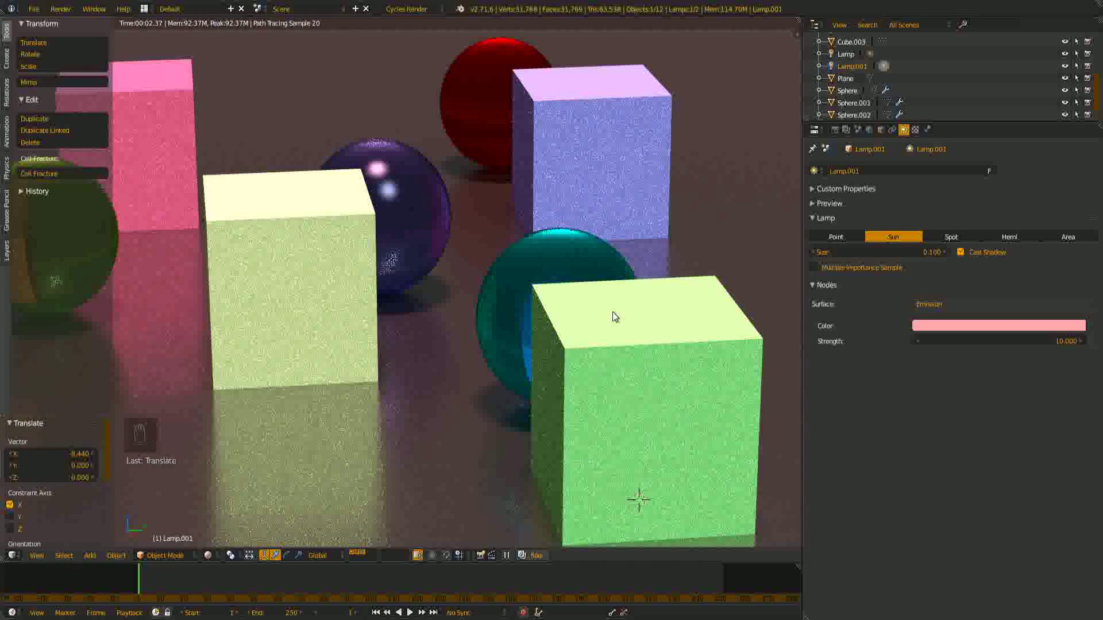
scroll(600, 276, down, 5)
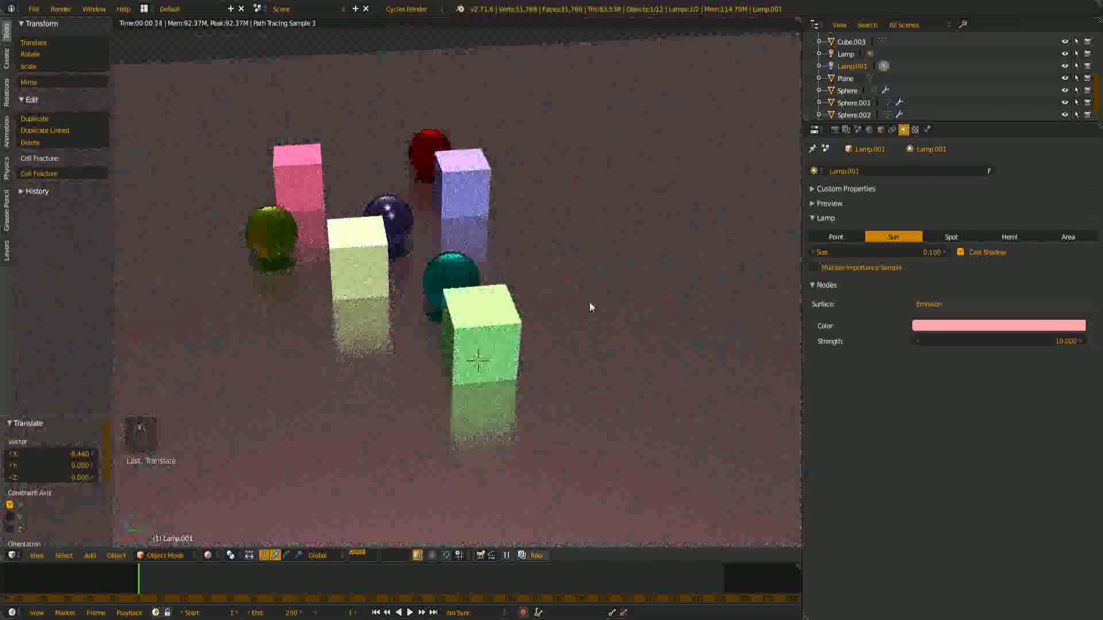
- Move the duplicated sun lamp to scene layer 4 in wireframe display and make that layer visible as well
key(z)
mouse_move(591, 305)
middle_down()
mouse_move(561, 302)
mouse_move(564, 369)
mouse_move(566, 310)
mouse_move(580, 336)
middle_up()
click(846, 130)
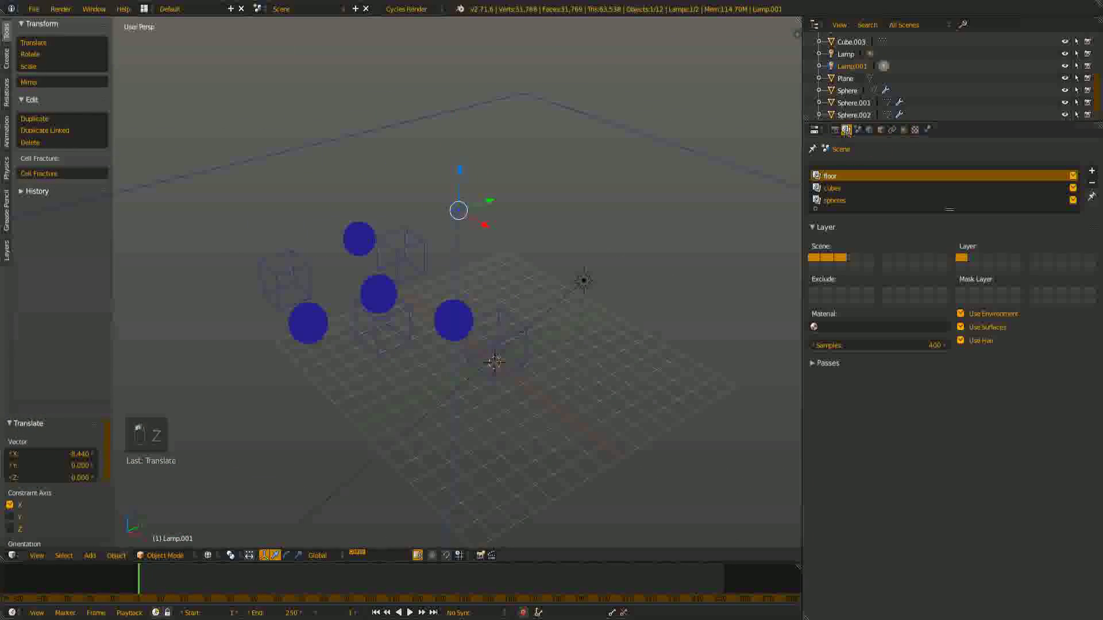
scroll(747, 247, up, 1)
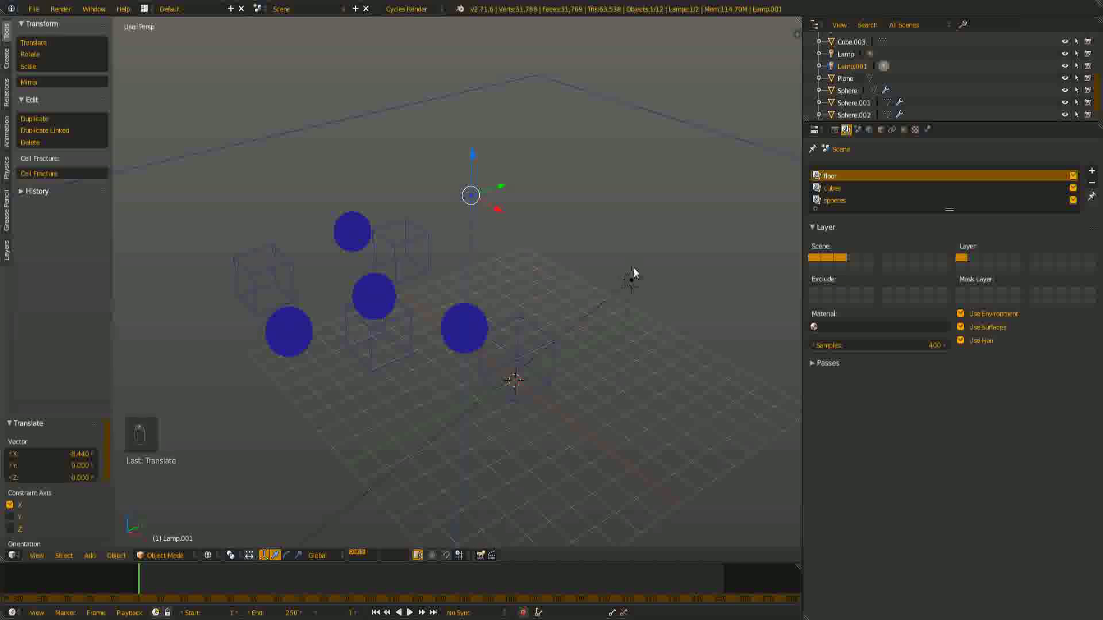
scroll(638, 268, up, 3)
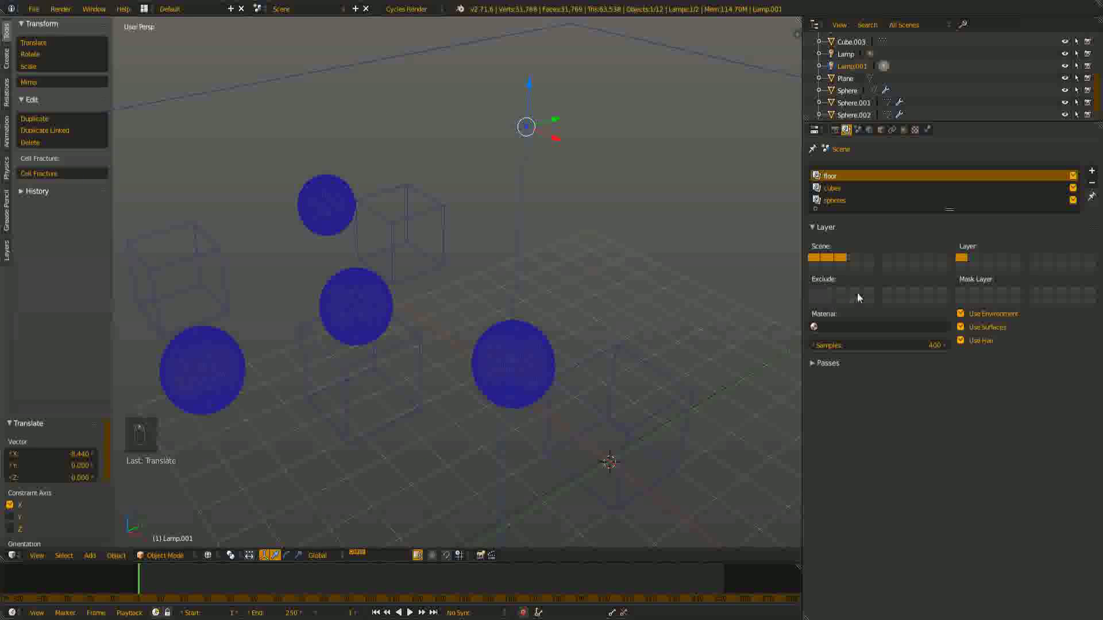
scroll(547, 270, down, 2)
shift+middle_drag(547, 272, 548, 344)
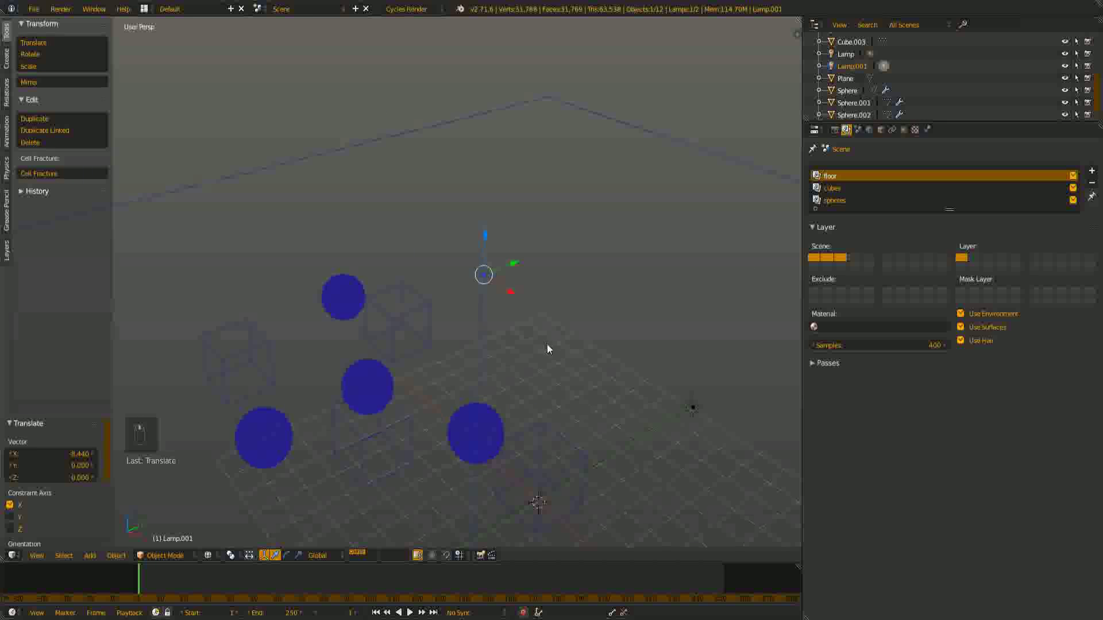
key(m)
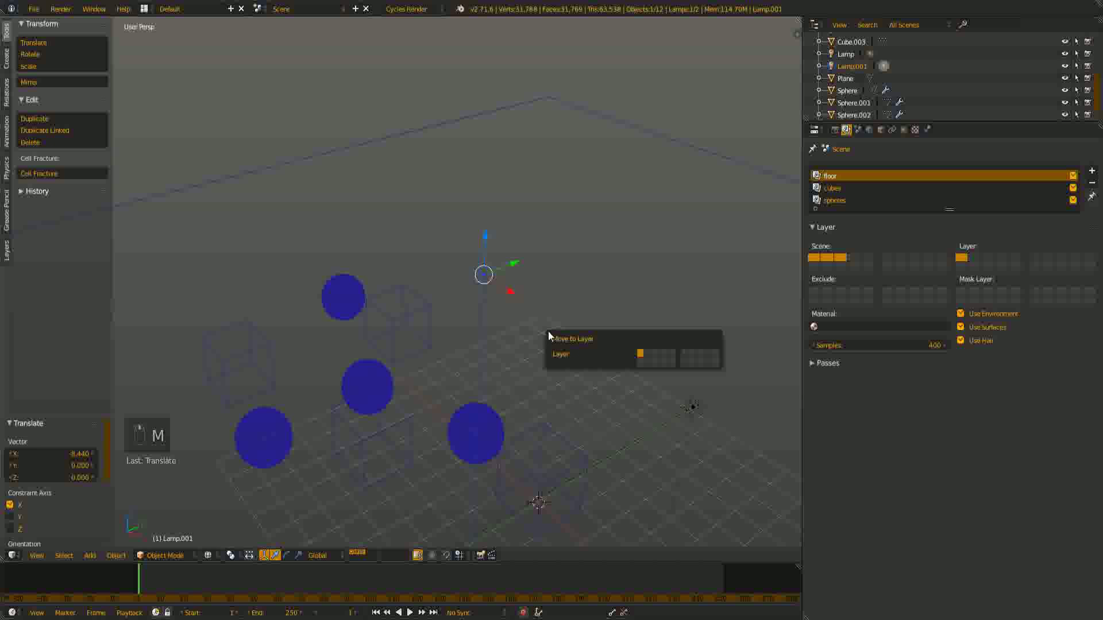
click(664, 355)
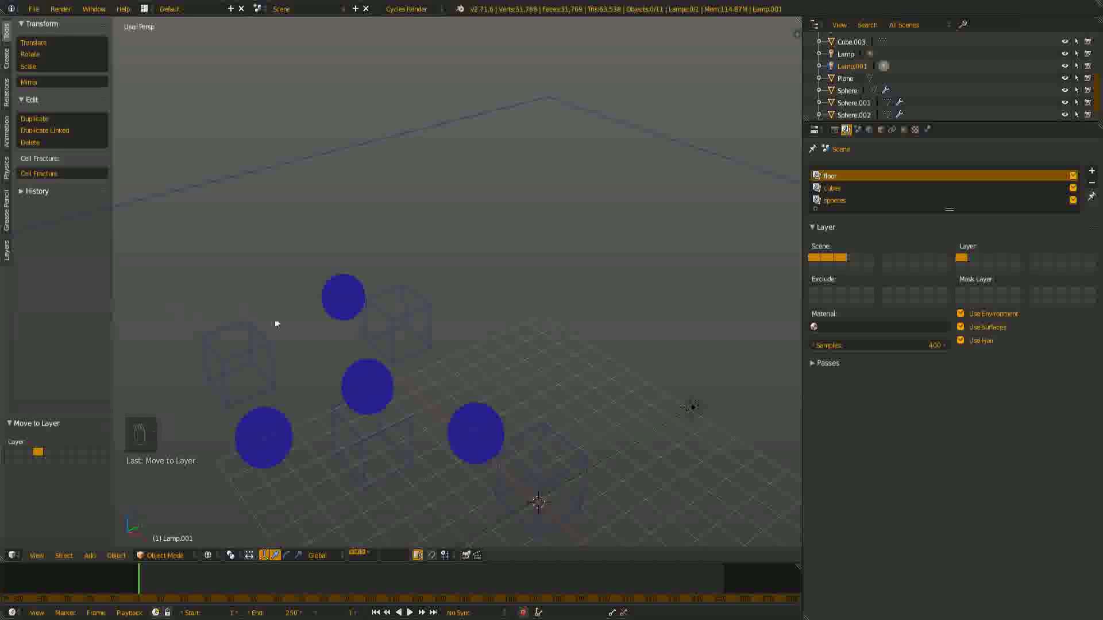
key(shift+4)
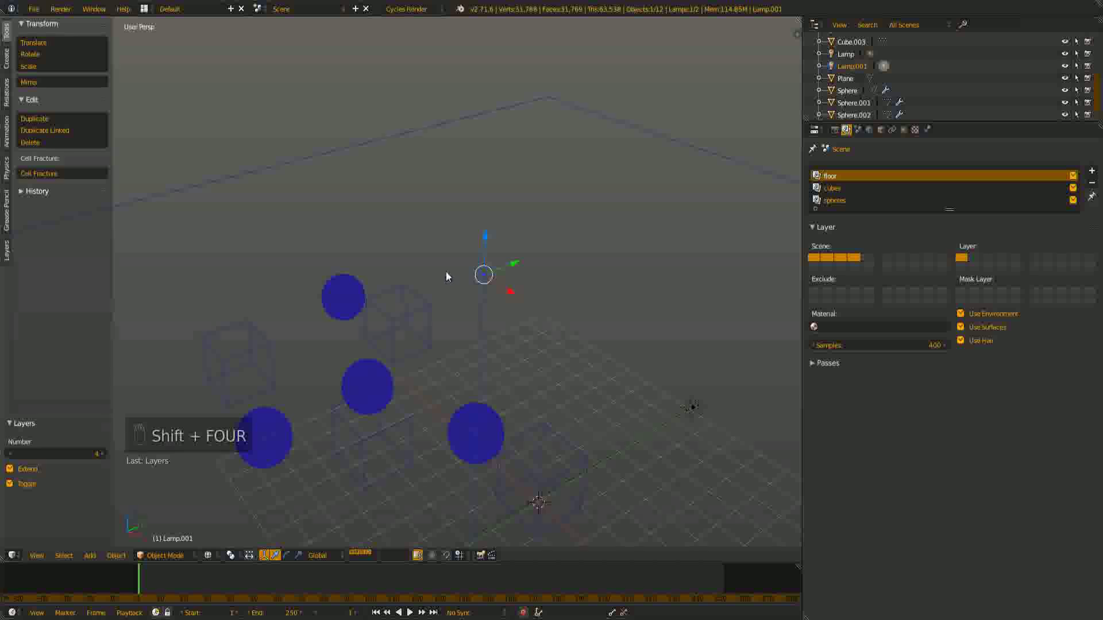
middle_drag(446, 271, 518, 167)
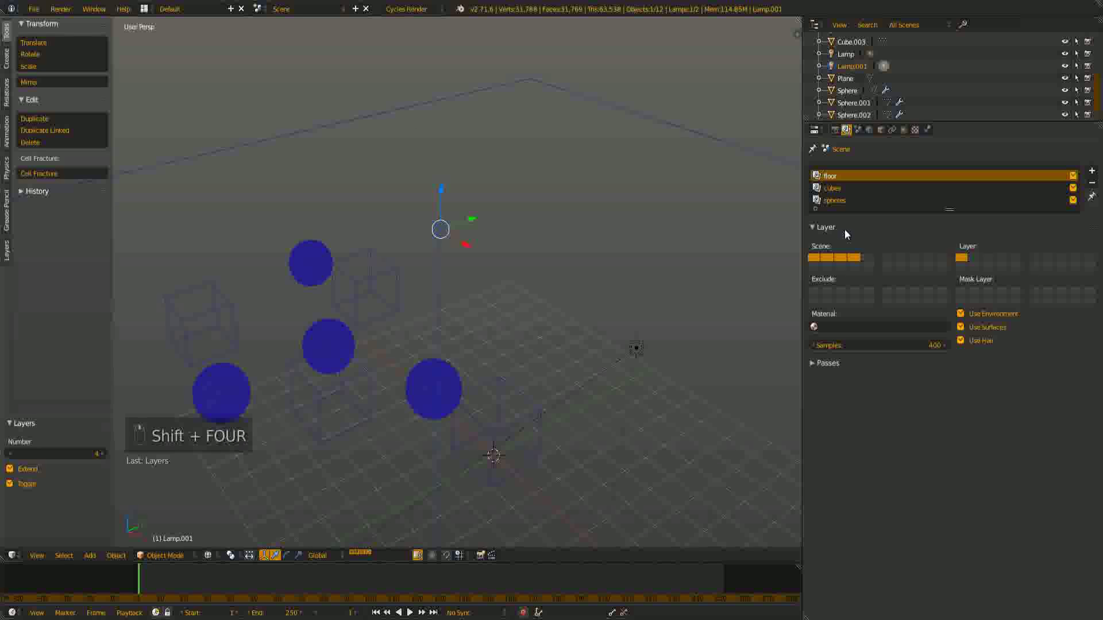
- Exclude scene layer 4 from the floor and cubes render layers, and check the spheres and floor layer settings
click(854, 290)
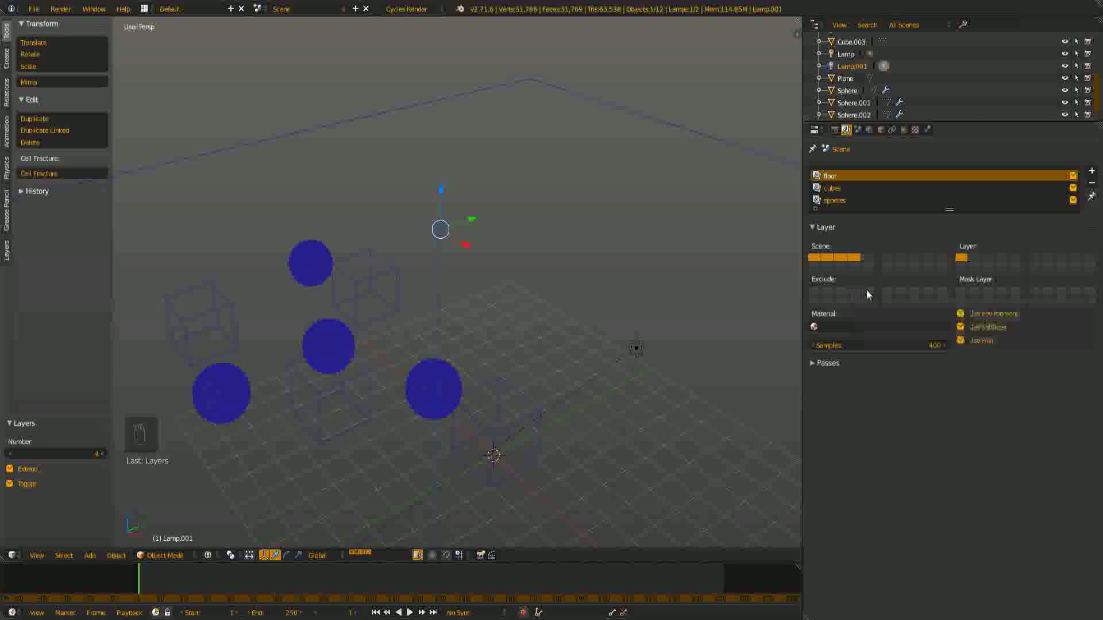
click(834, 190)
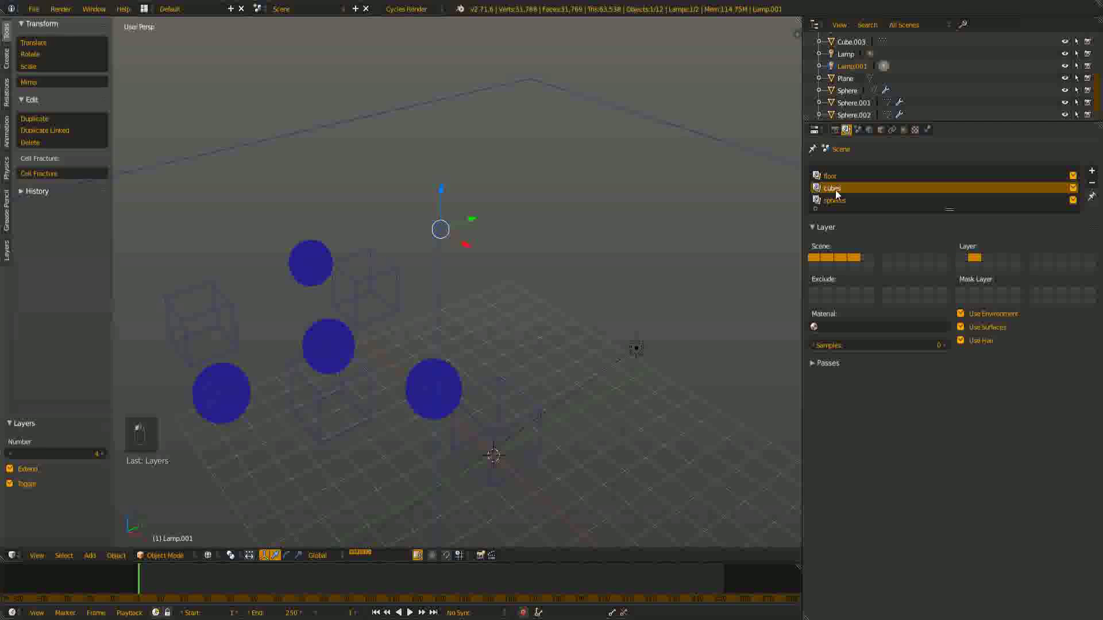
click(855, 290)
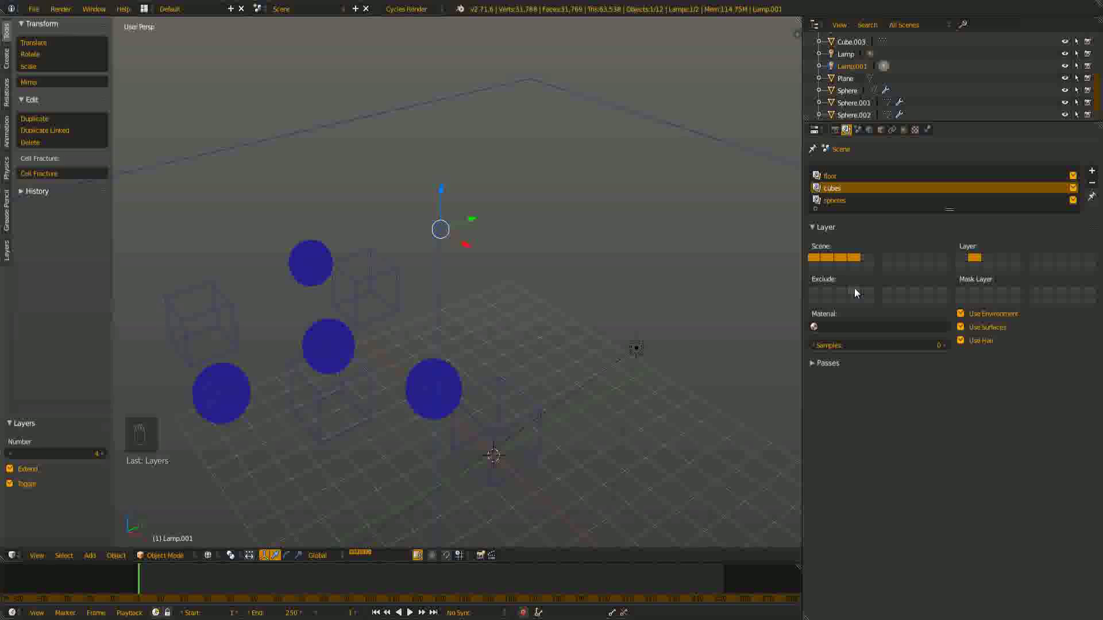
click(855, 200)
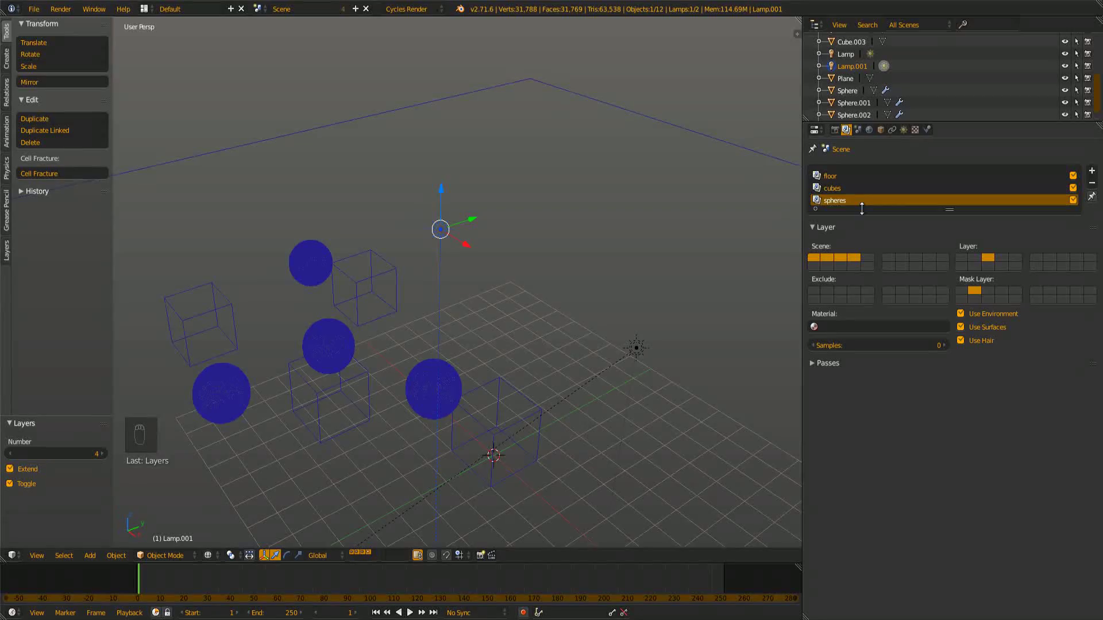
click(845, 174)
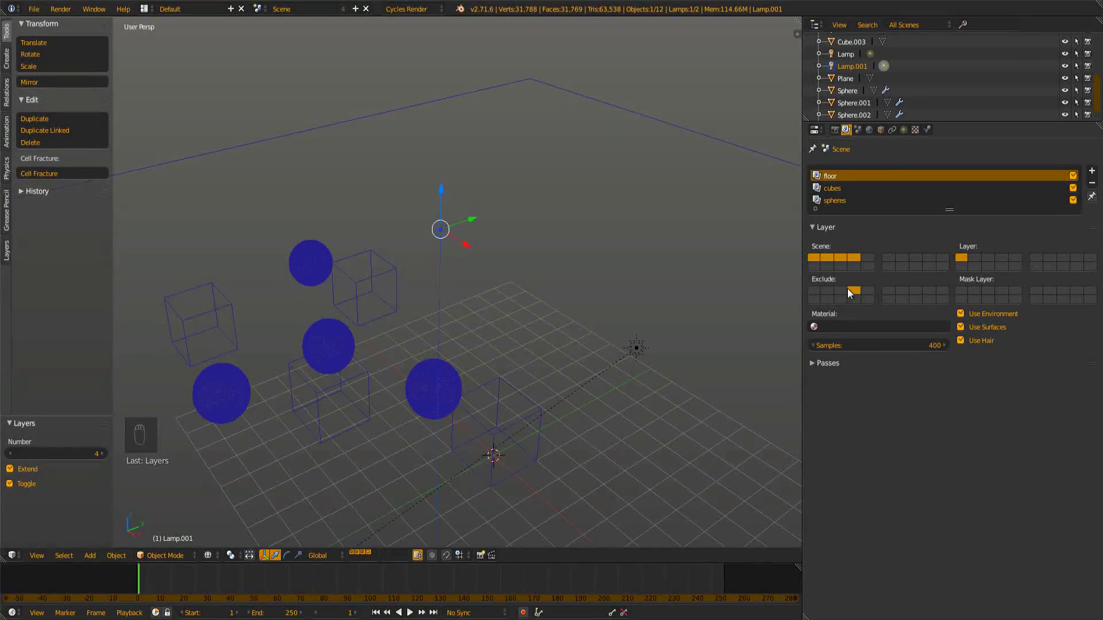
- Toggle scene layer 4 off and back on to compare the scene with and without the second lamp
shift+click(854, 258)
middle_drag(434, 335, 428, 290)
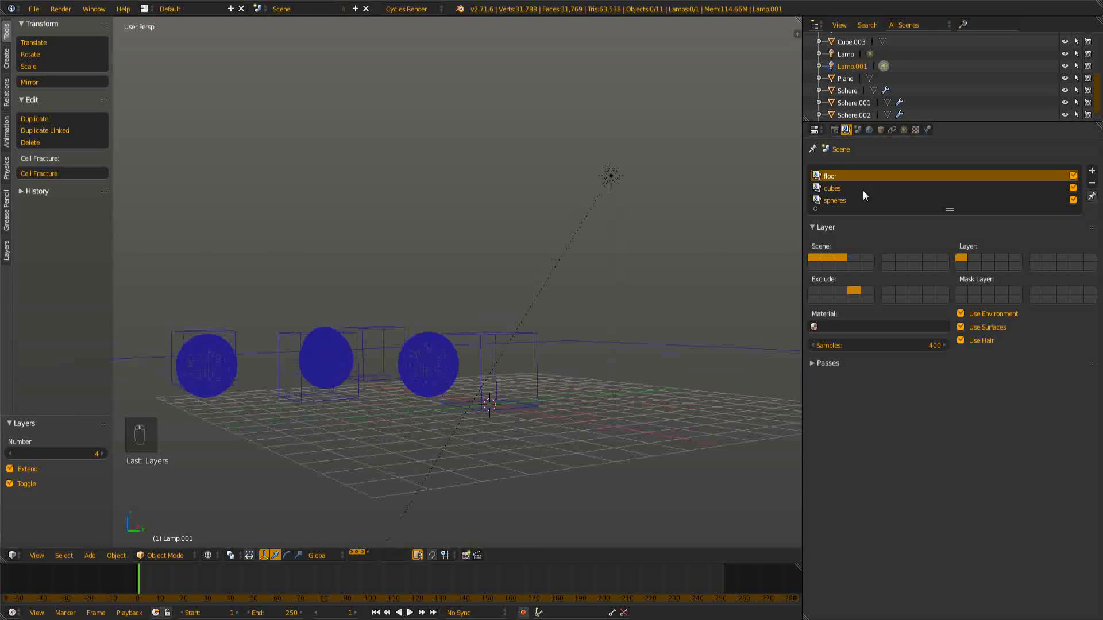
shift+click(856, 258)
shift+click(854, 258)
shift+click(856, 258)
- Review the exclude settings of the cubes and spheres render layers and return to the camera view
click(845, 190)
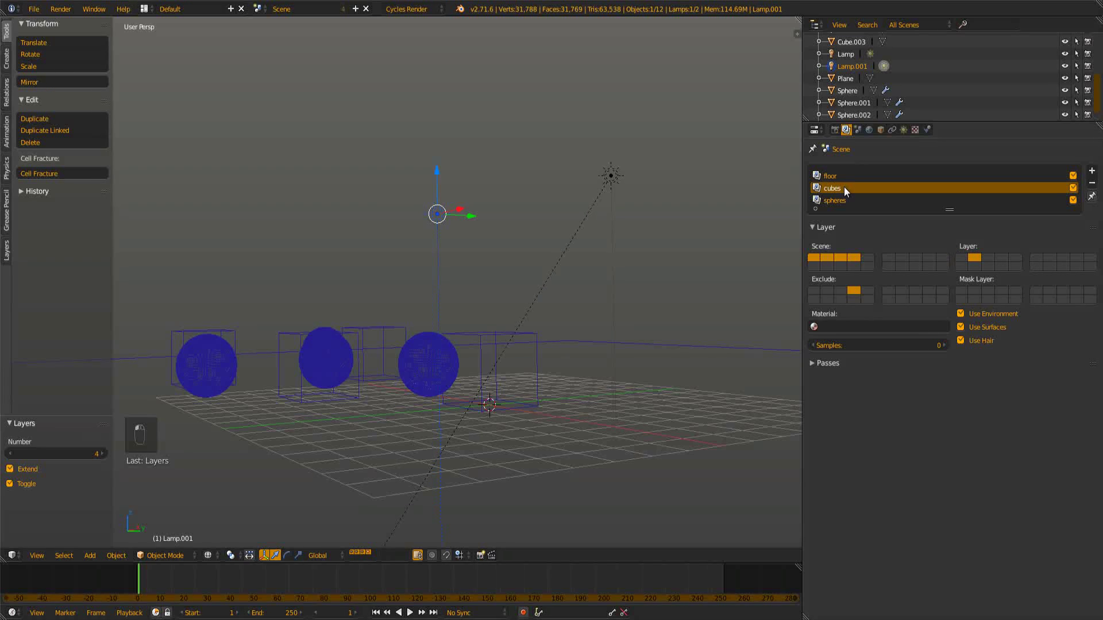
click(840, 200)
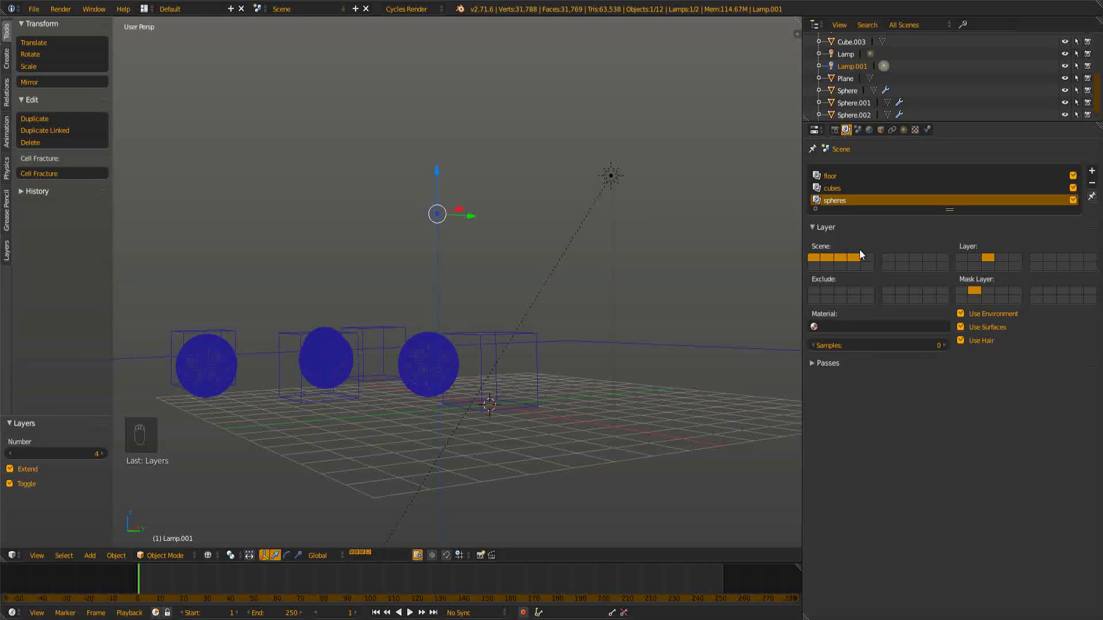
key(KP_0)
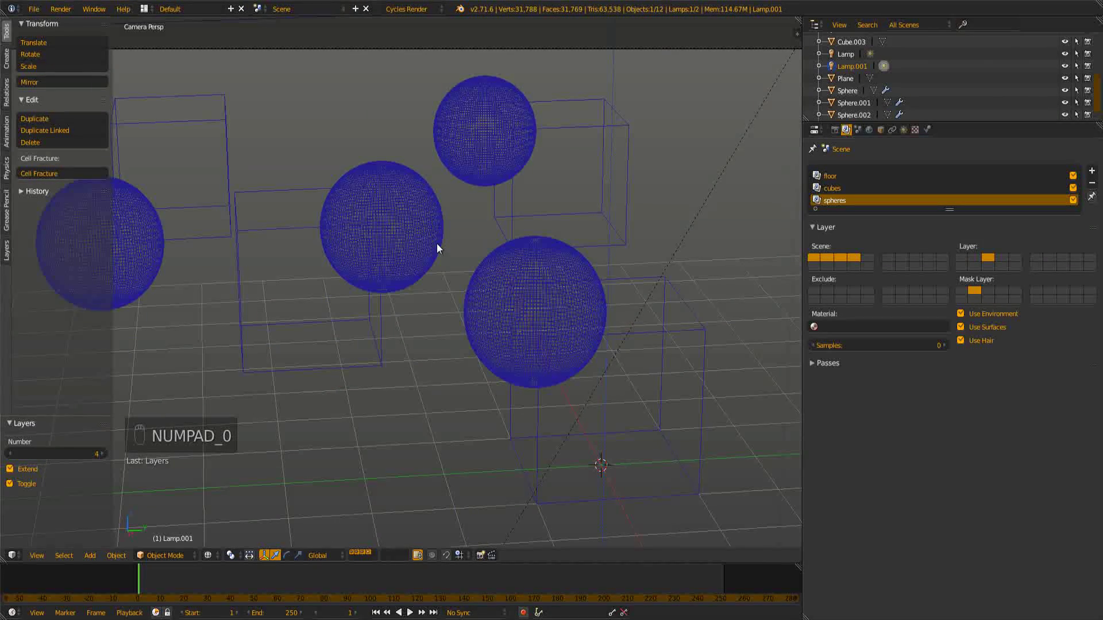
- Render the scene with the second lamp excluded from the floor and cubes, and review the composited result and node chain
click(852, 178)
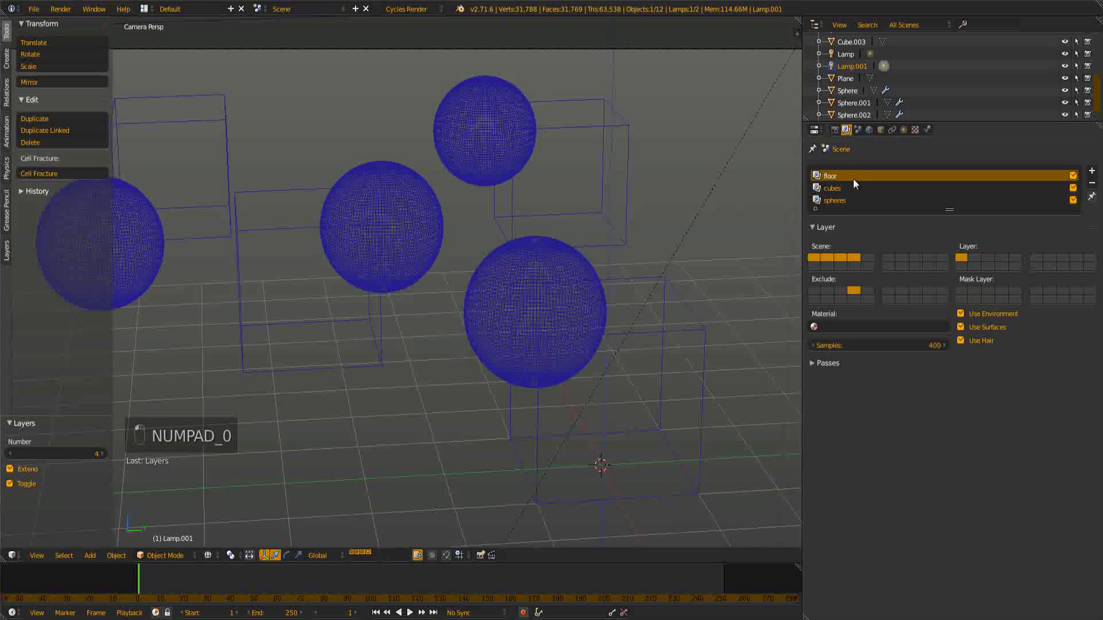
key(F12)
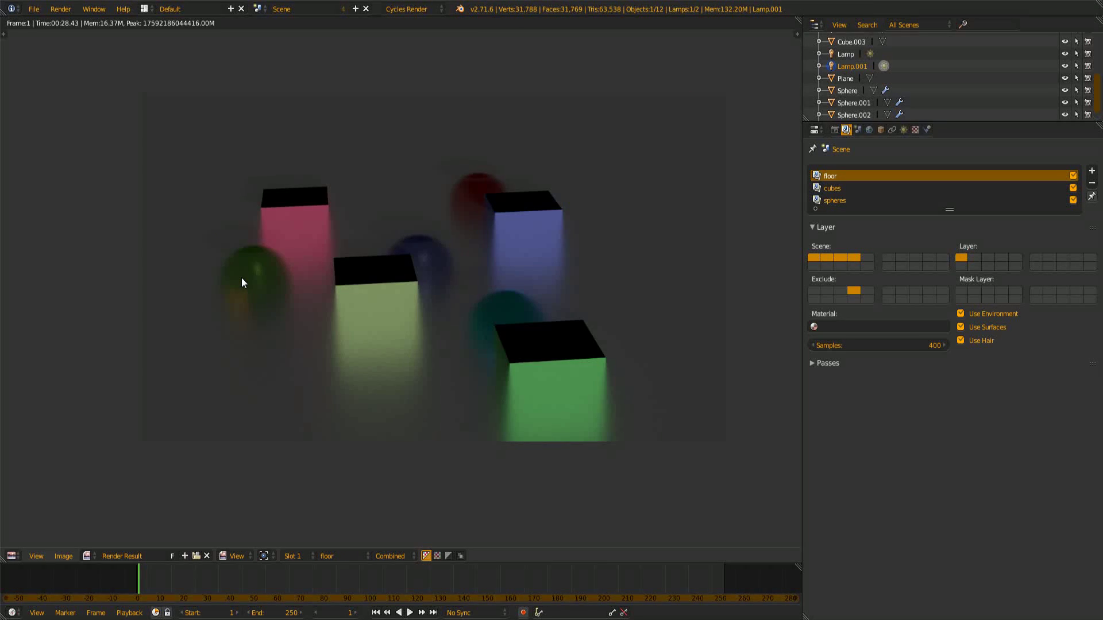
key(Escape)
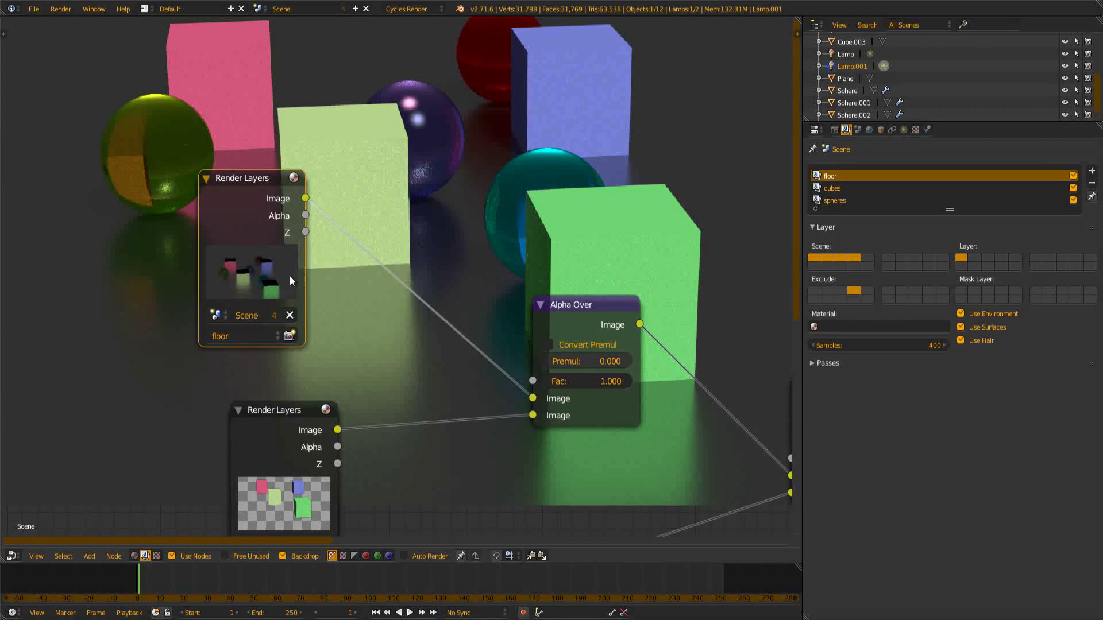
scroll(292, 279, down, 6)
middle_drag(497, 123, 405, 226)
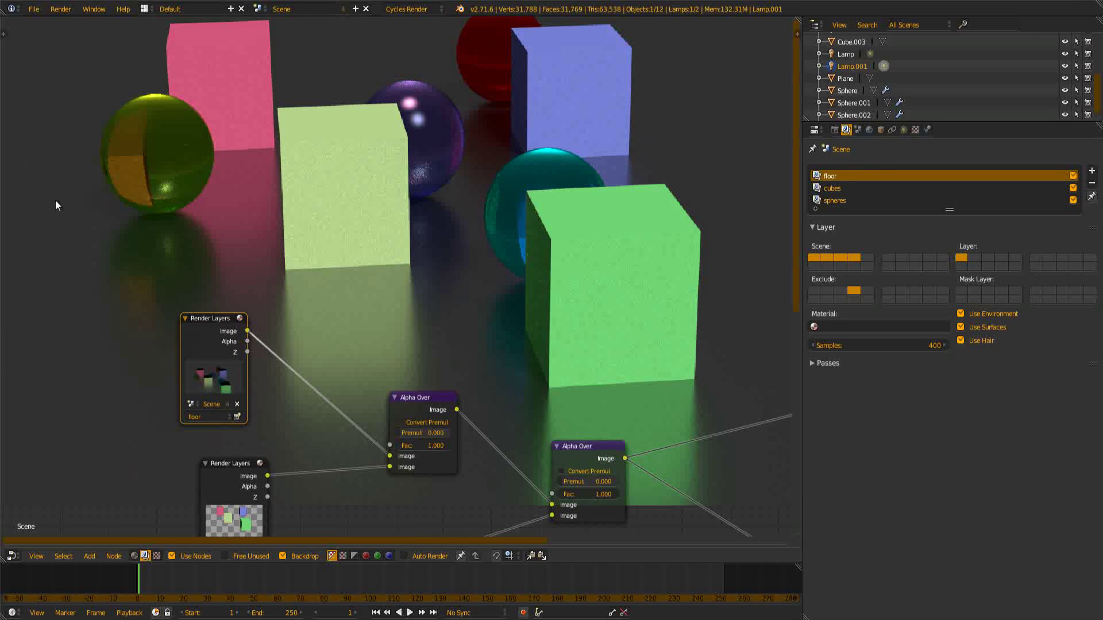
scroll(410, 350, down, 1)
middle_drag(419, 399, 385, 312)
middle_drag(559, 359, 384, 330)
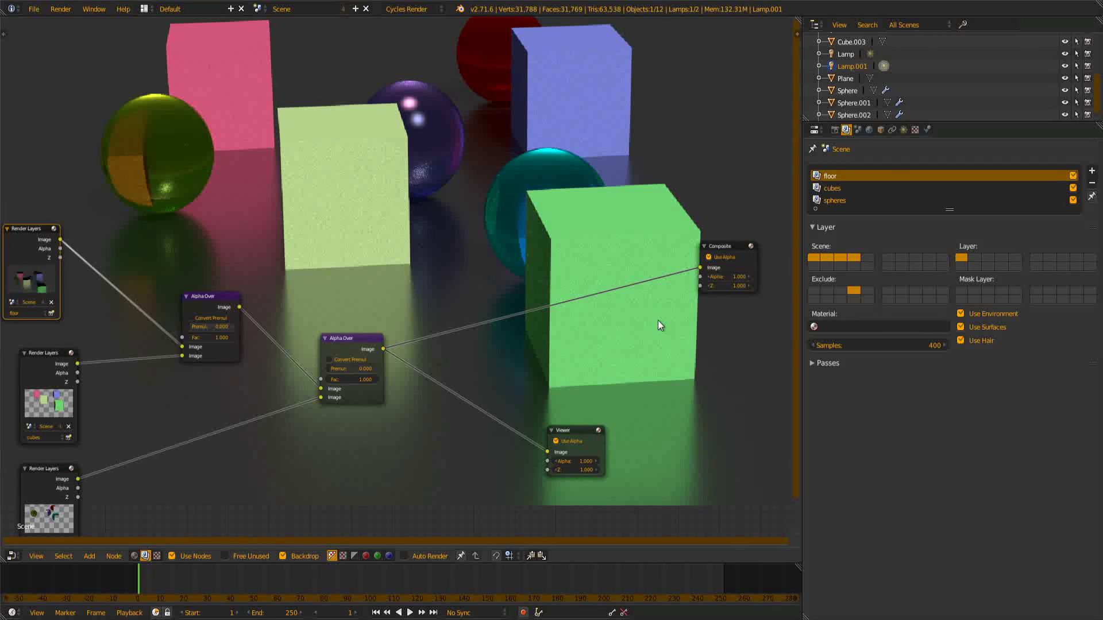
middle_drag(657, 320, 821, 324)
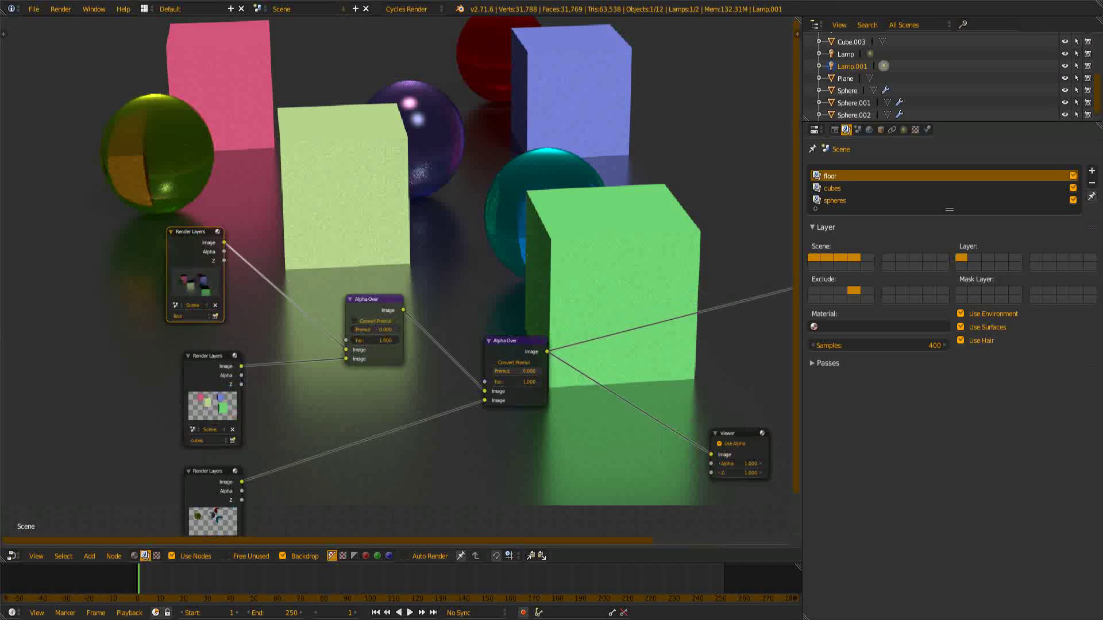
- Select the spheres render layer and examine the lamp highlights on the spheres in the compositor backdrop
click(842, 201)
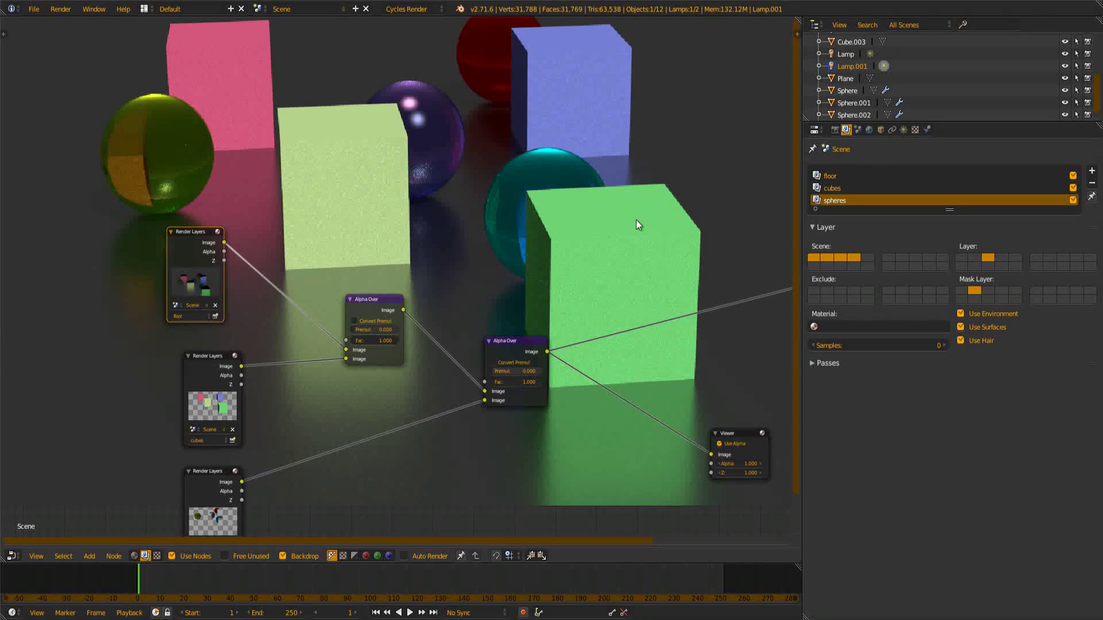
middle_drag(616, 194, 643, 334)
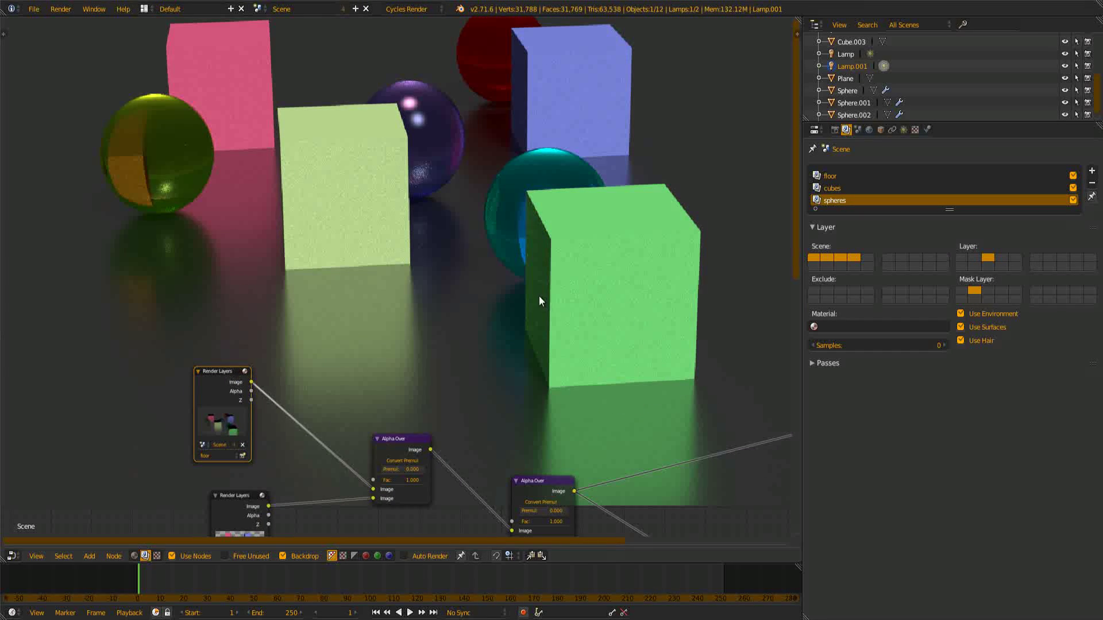
alt+middle_drag(529, 217, 544, 276)
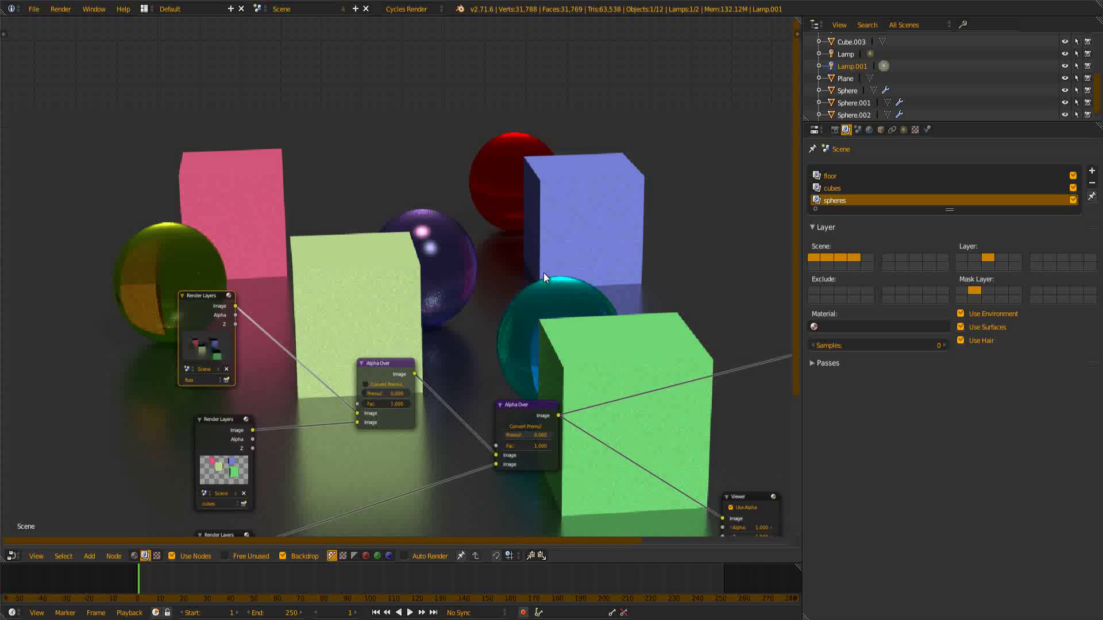
scroll(544, 273, up, 1)
alt+middle_drag(539, 332, 529, 265)
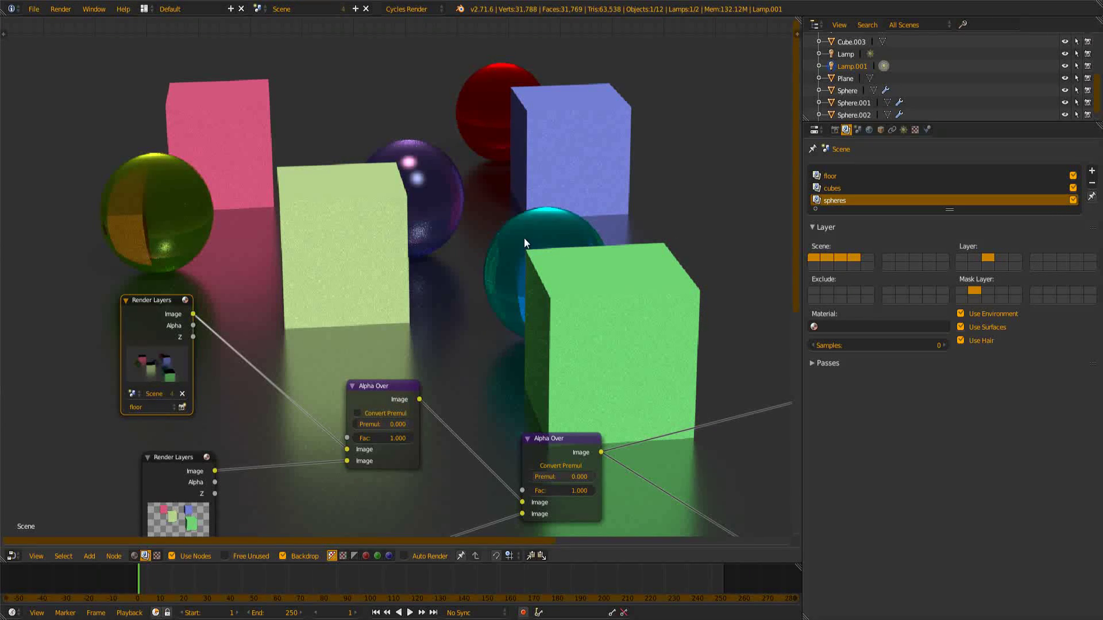
- Check which materials the front sphere and the rear sphere use in the 3D view
key(shift+F5)
right_click(515, 256)
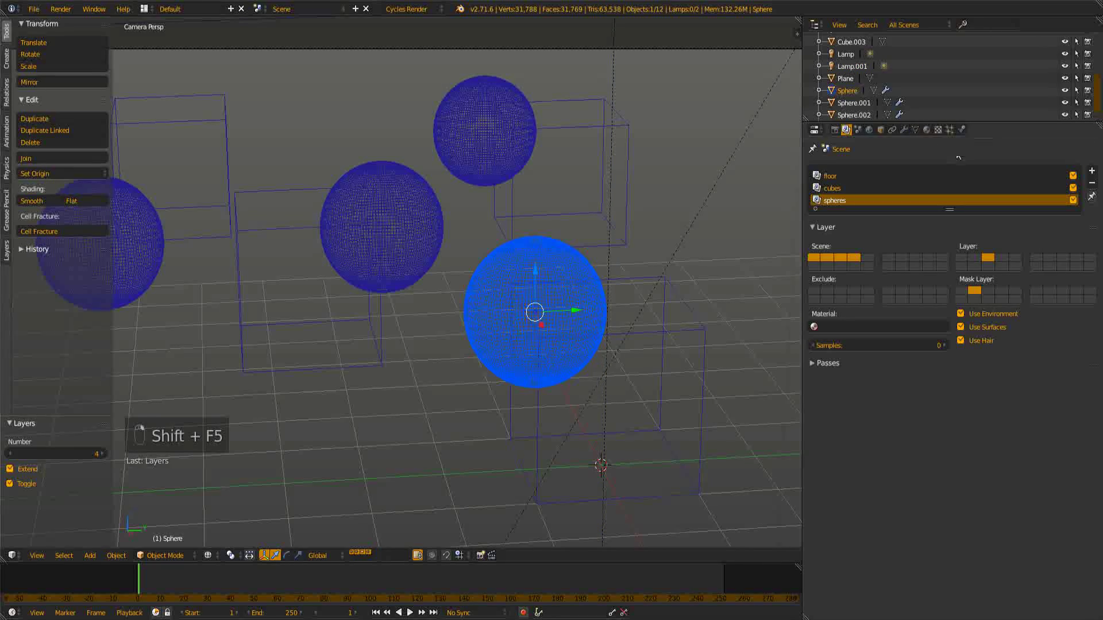
click(927, 130)
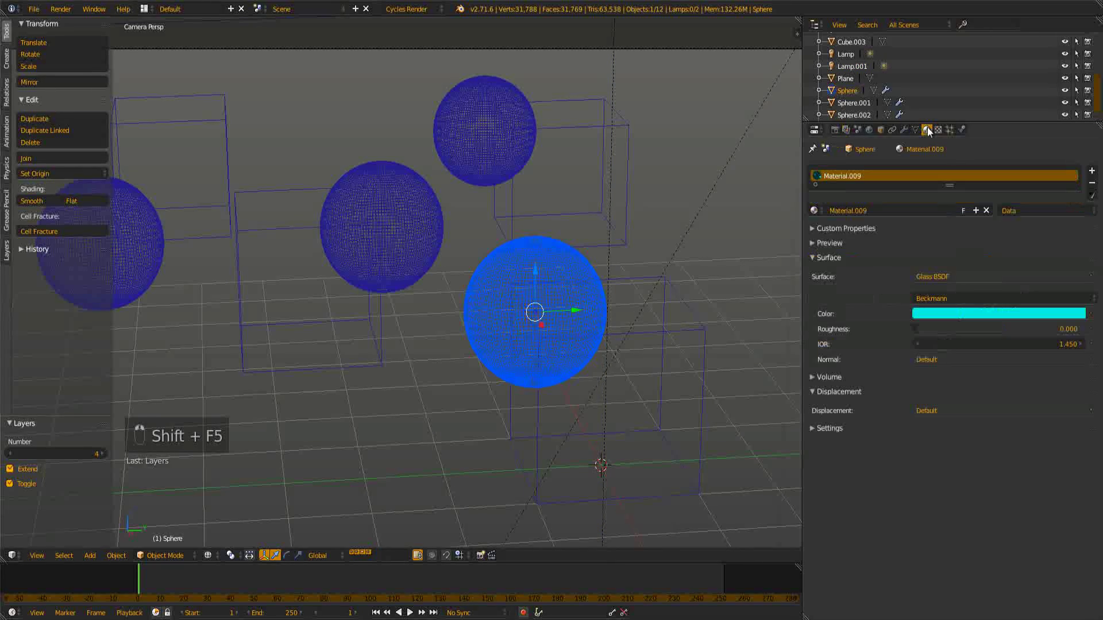
right_click(487, 123)
click(813, 210)
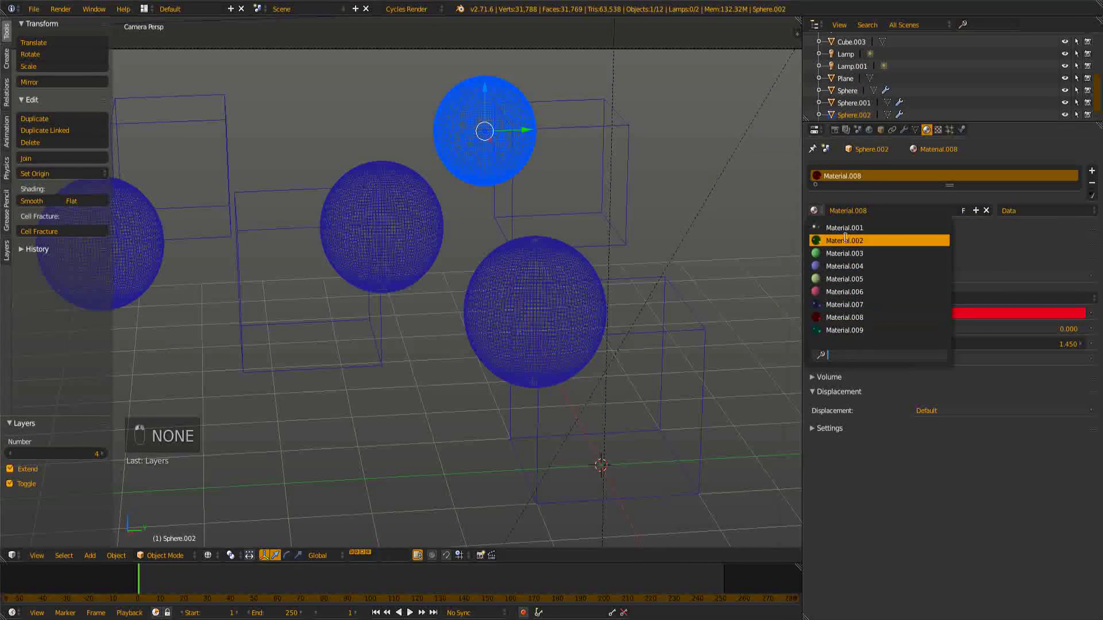
- Set Material.009 as the material override of the spheres render layer
click(846, 130)
shift+middle_drag(443, 322, 482, 350)
click(854, 327)
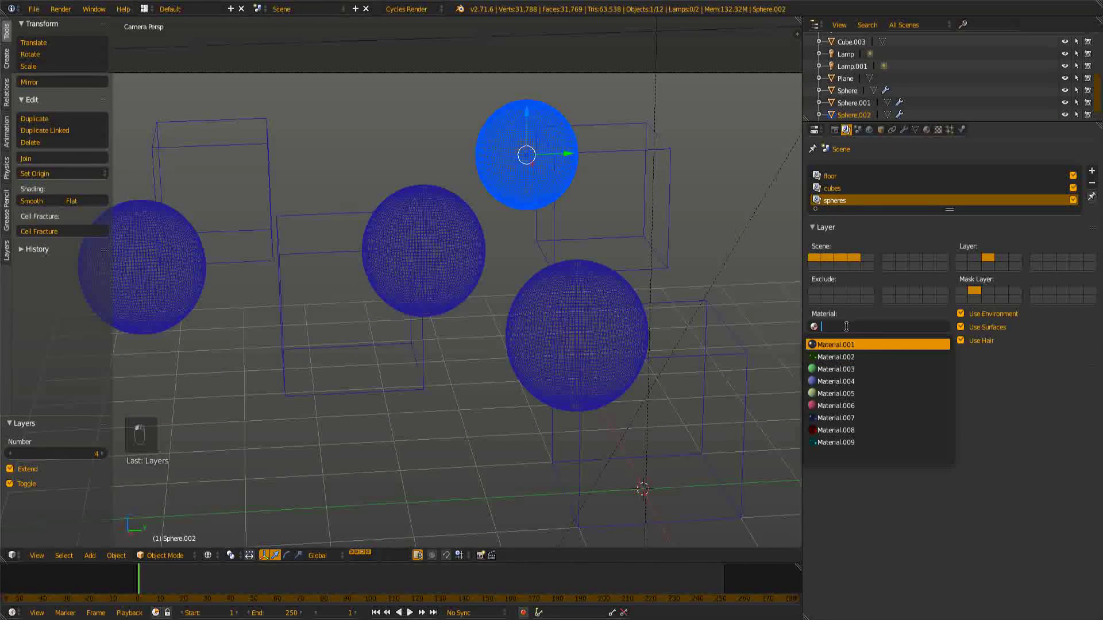
click(856, 439)
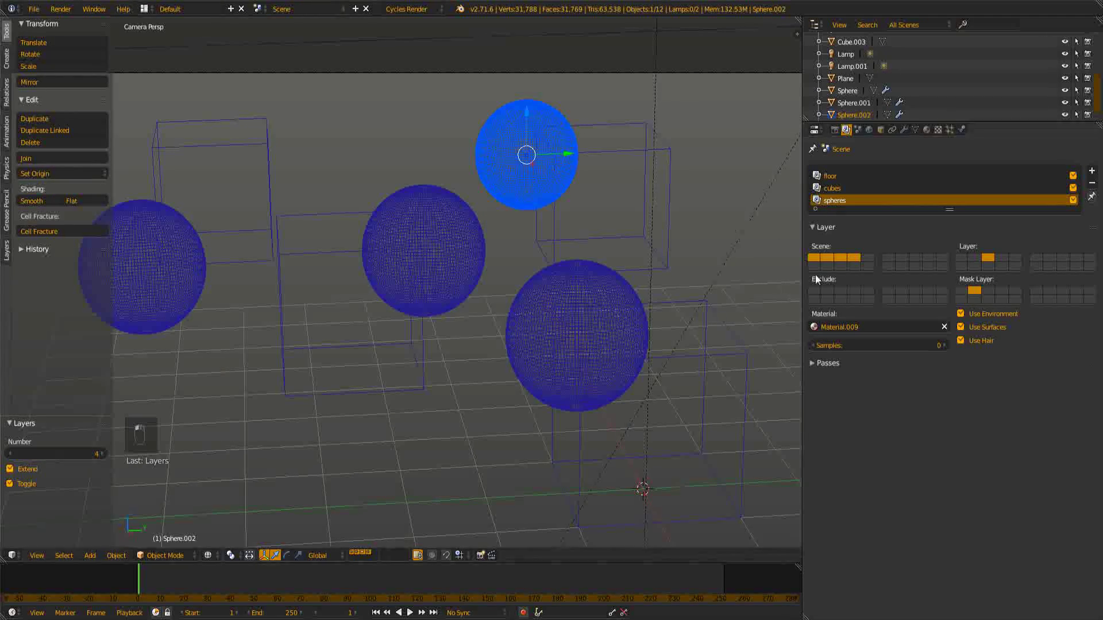
scroll(477, 331, down, 3)
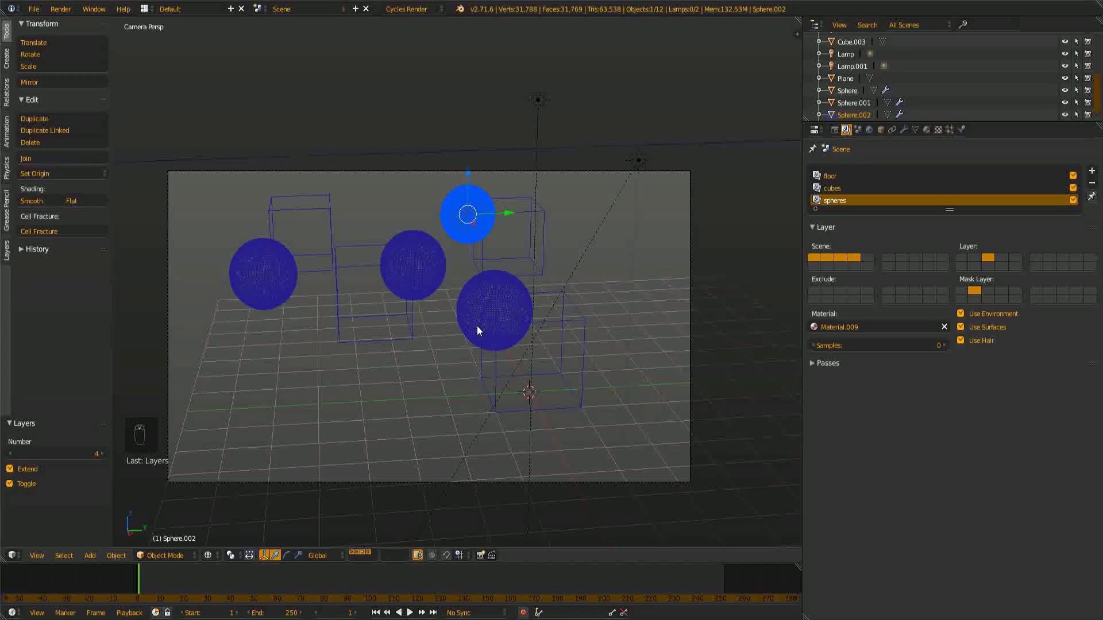
scroll(474, 324, up, 5)
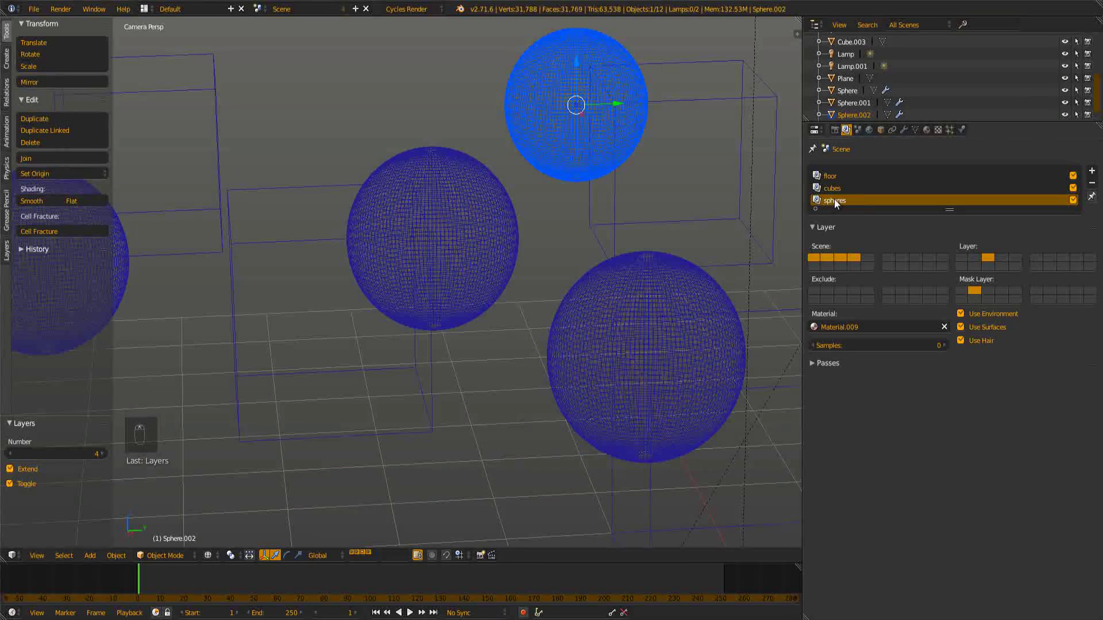
click(879, 327)
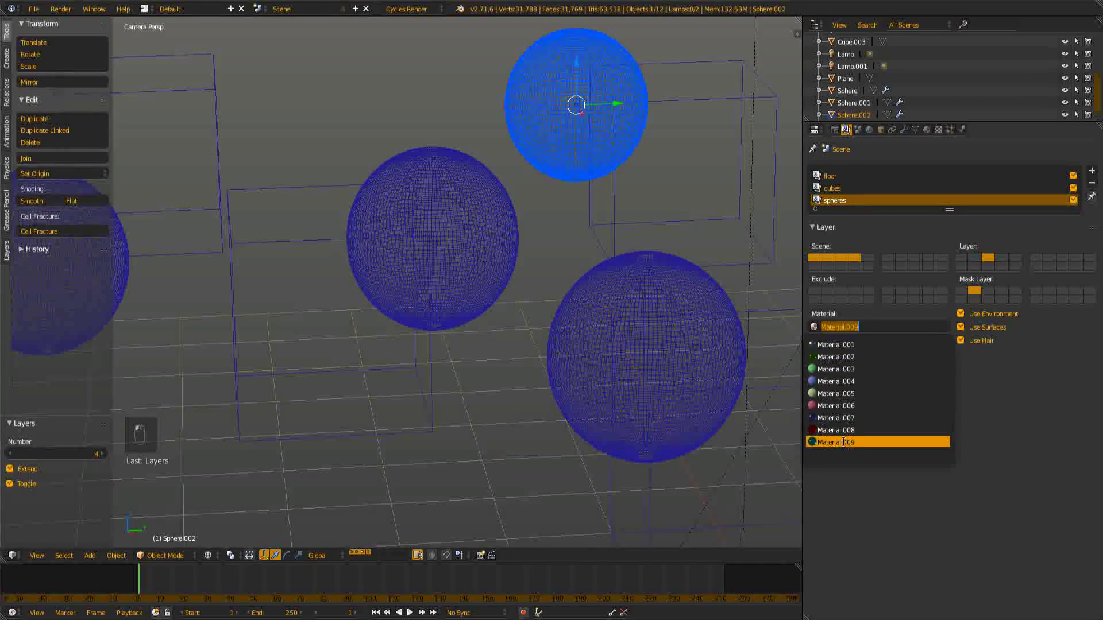
click(488, 343)
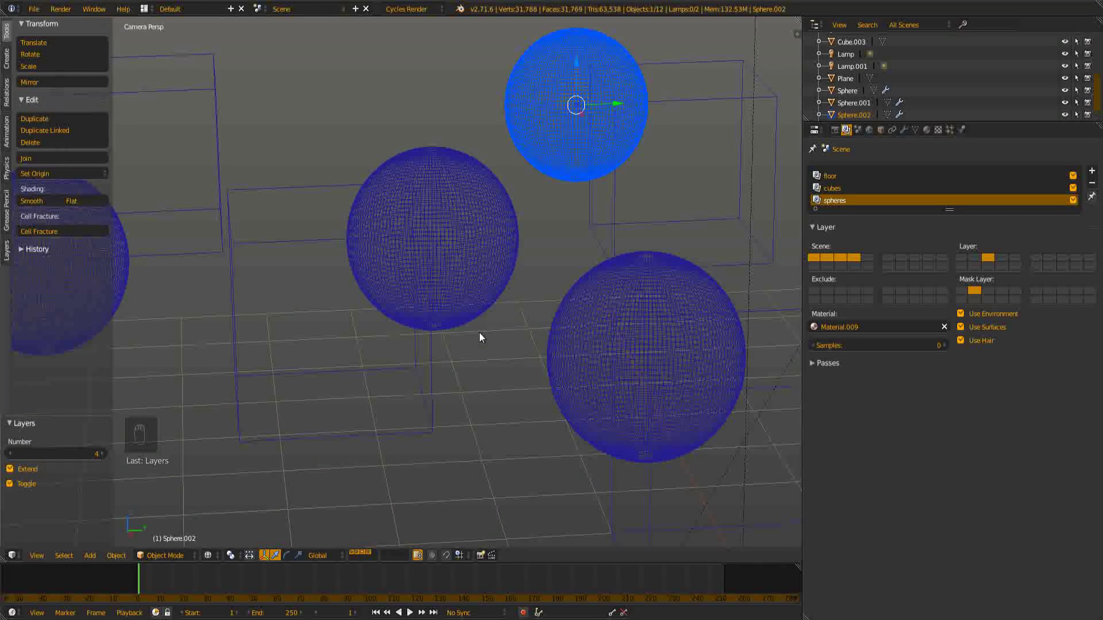
- Return to the compositing nodes and render all layers with the spheres' material override
key(shift+F3)
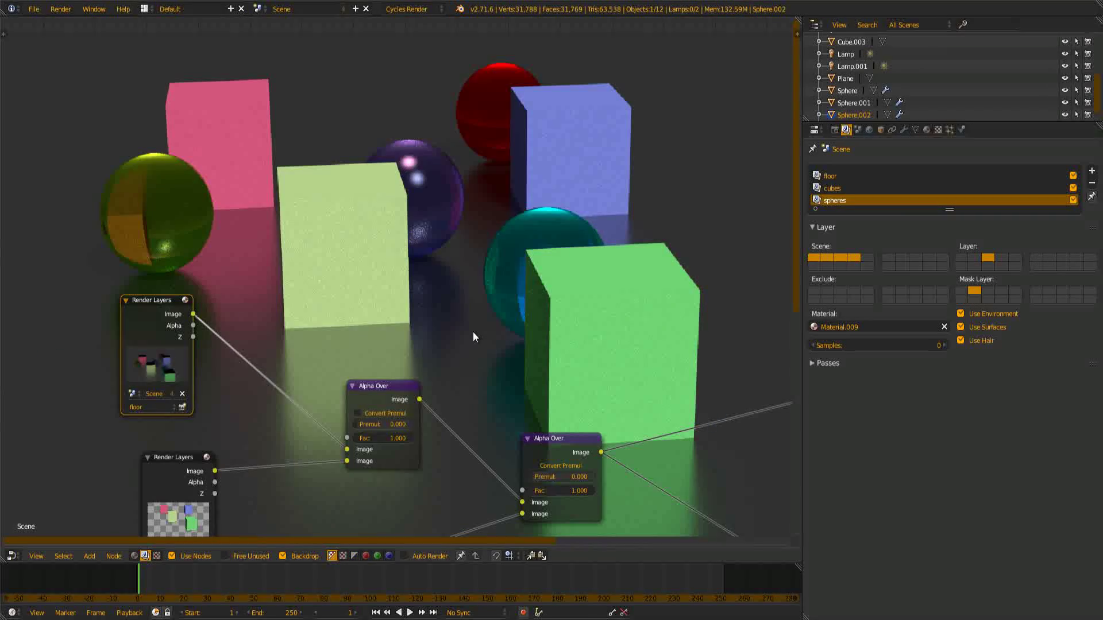
middle_drag(471, 332, 622, 269)
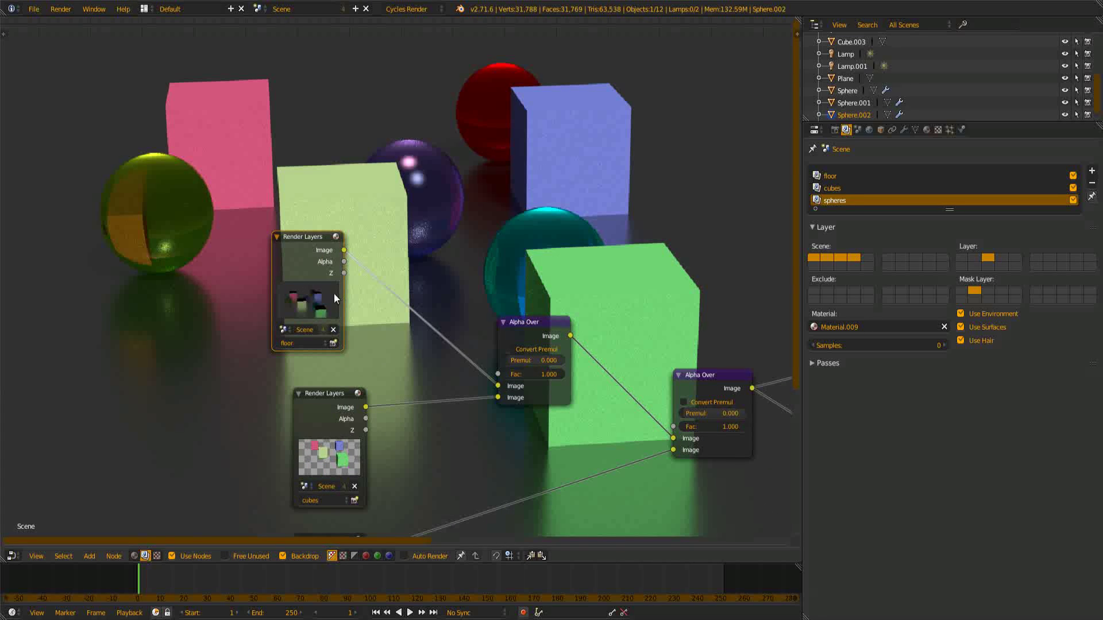
key(F12)
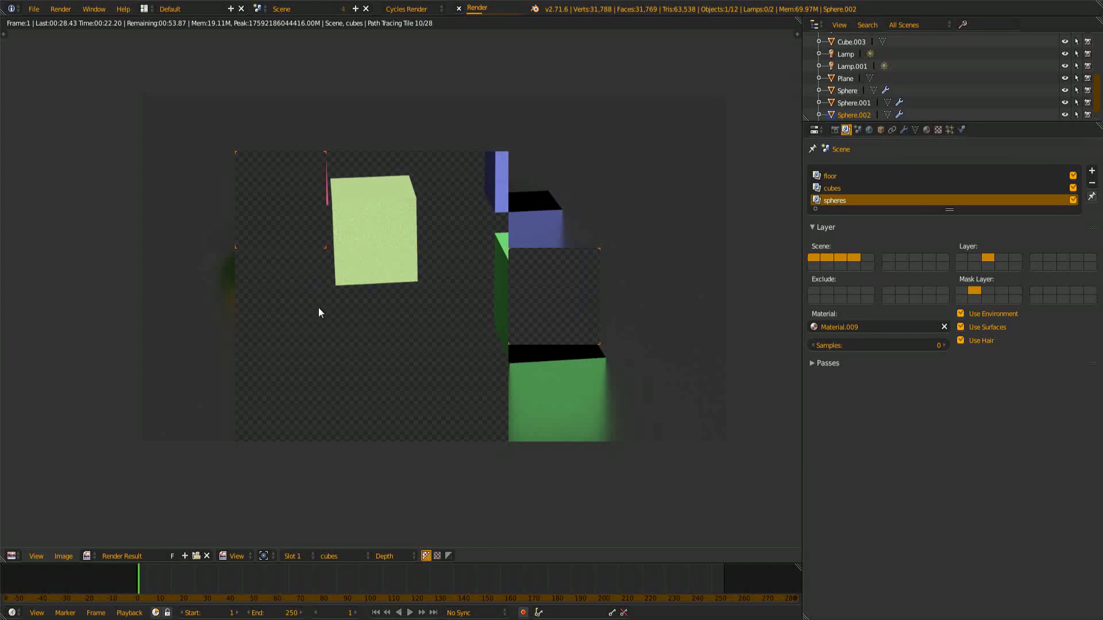
scroll(415, 277, down, 2)
scroll(420, 285, up, 2)
middle_drag(443, 320, 415, 264)
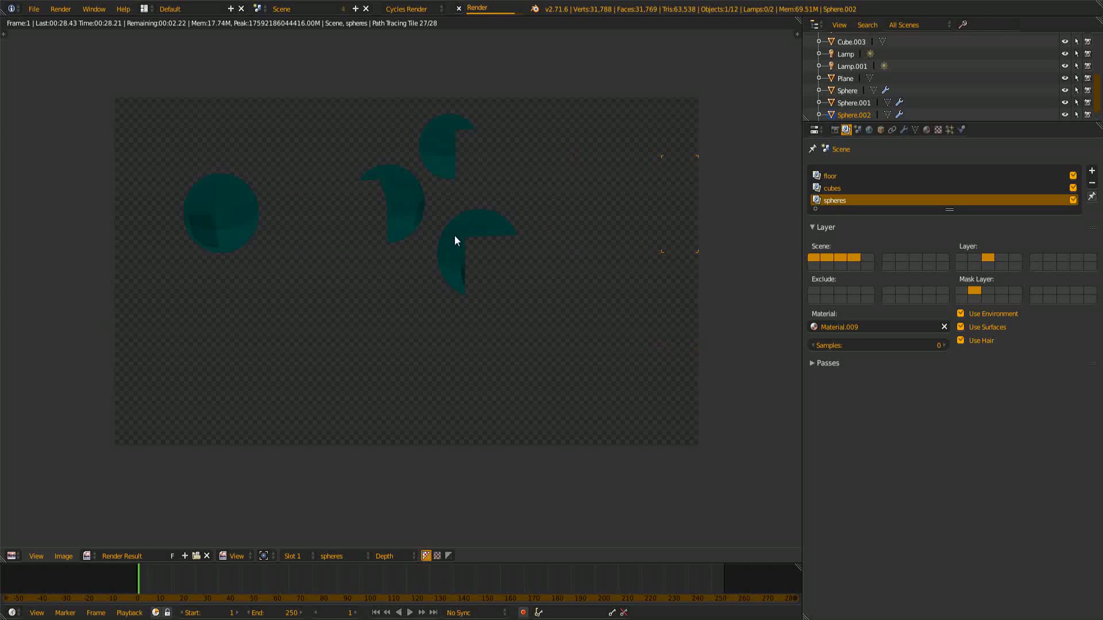
scroll(441, 251, up, 1)
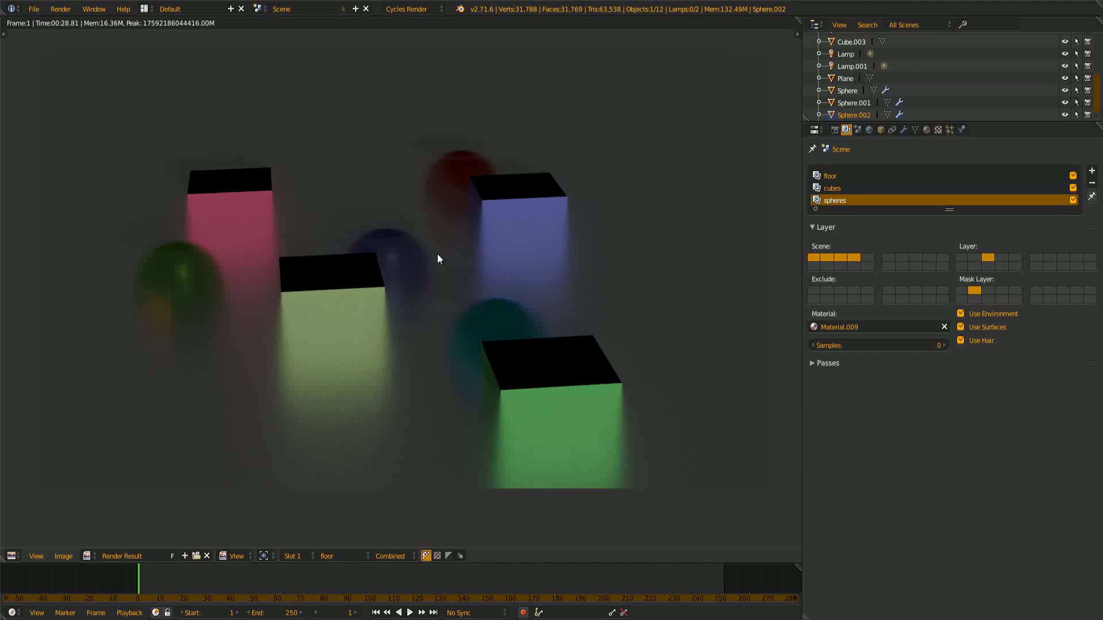
- Examine the composited backdrop to see how the material override affects the spheres and their floor reflections
key(Escape)
scroll(432, 359, down, 1)
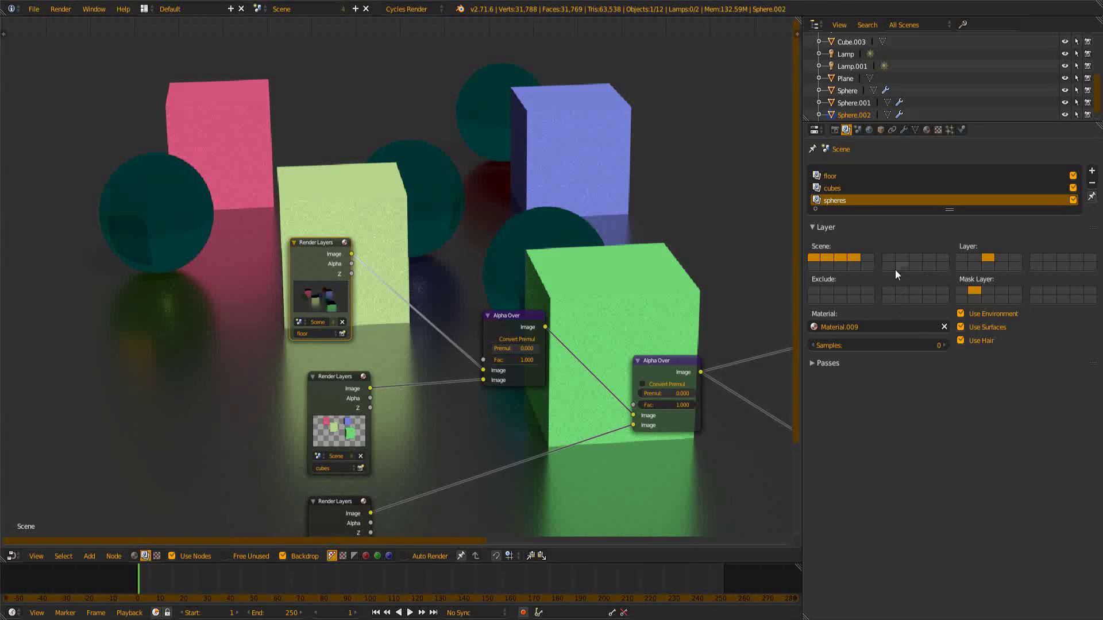
middle_drag(140, 401, 170, 544)
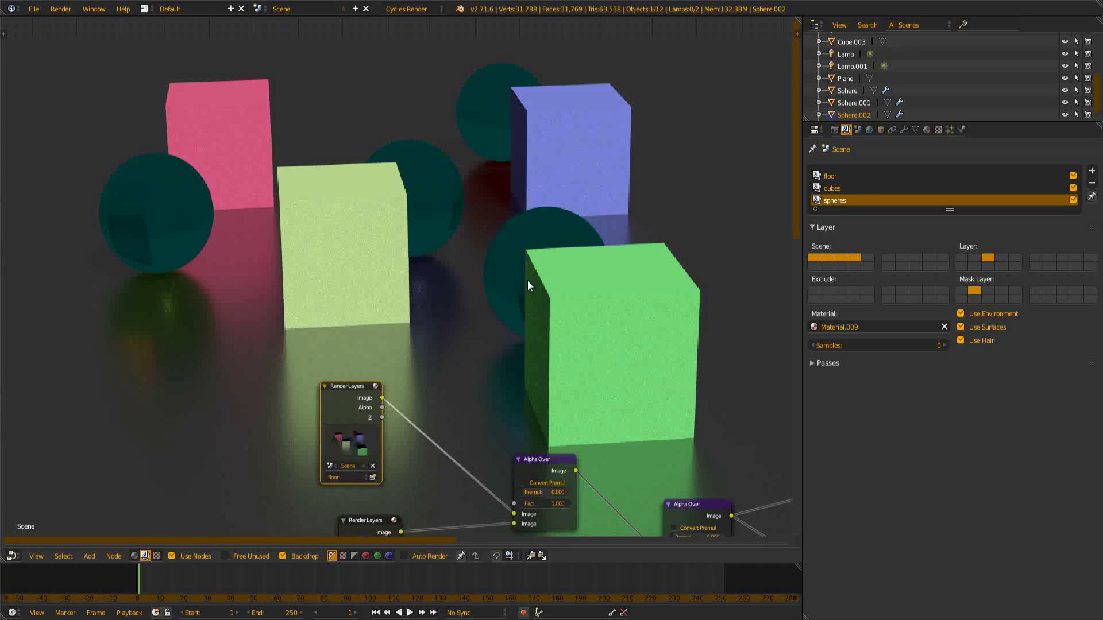
middle_drag(508, 277, 317, 147)
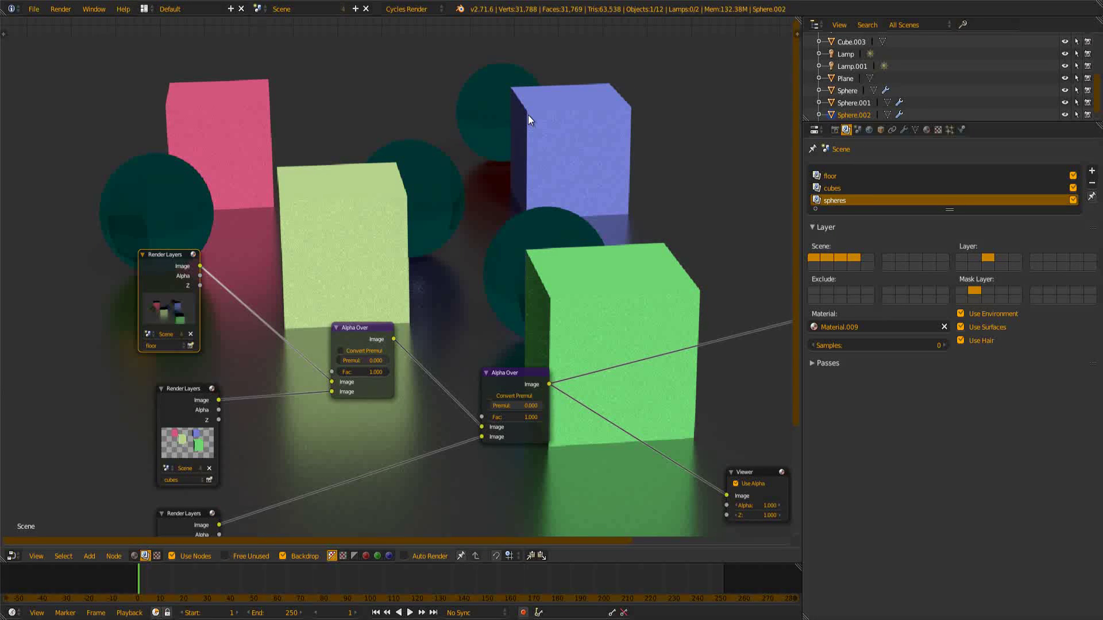
scroll(567, 275, up, 1)
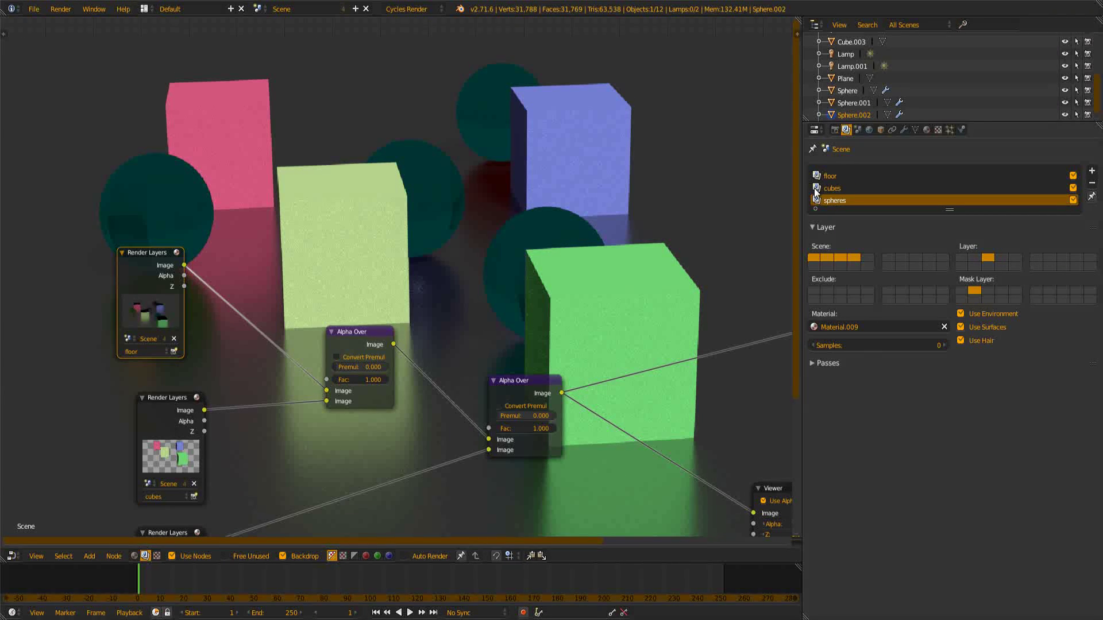
- Give the world background colour an Environment Texture and load the image 08.jpg from the hdri folder
click(869, 129)
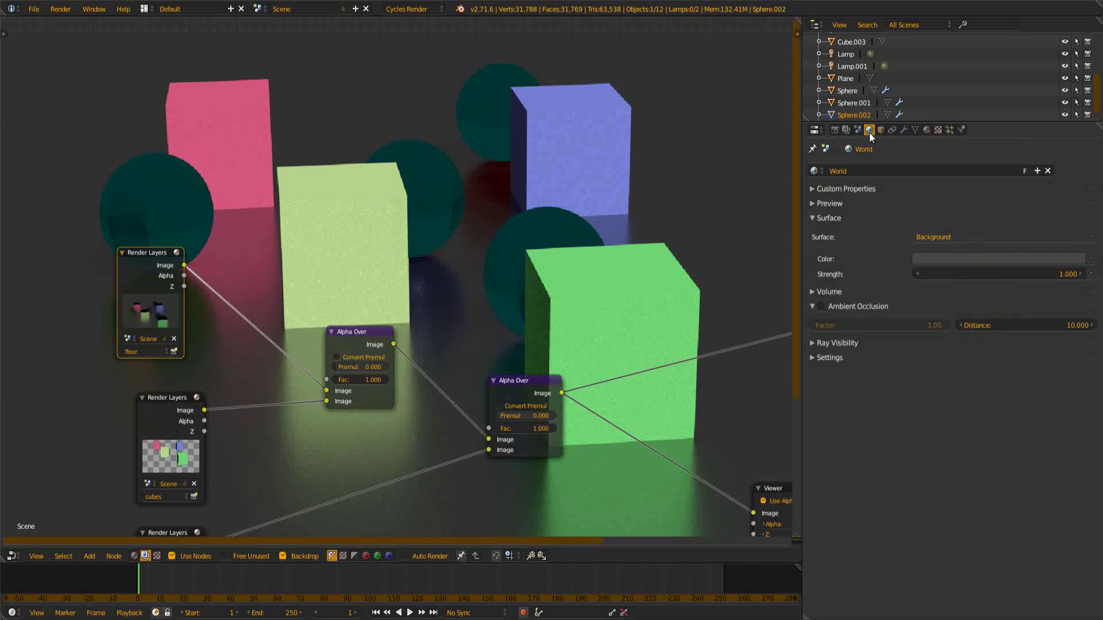
click(1056, 236)
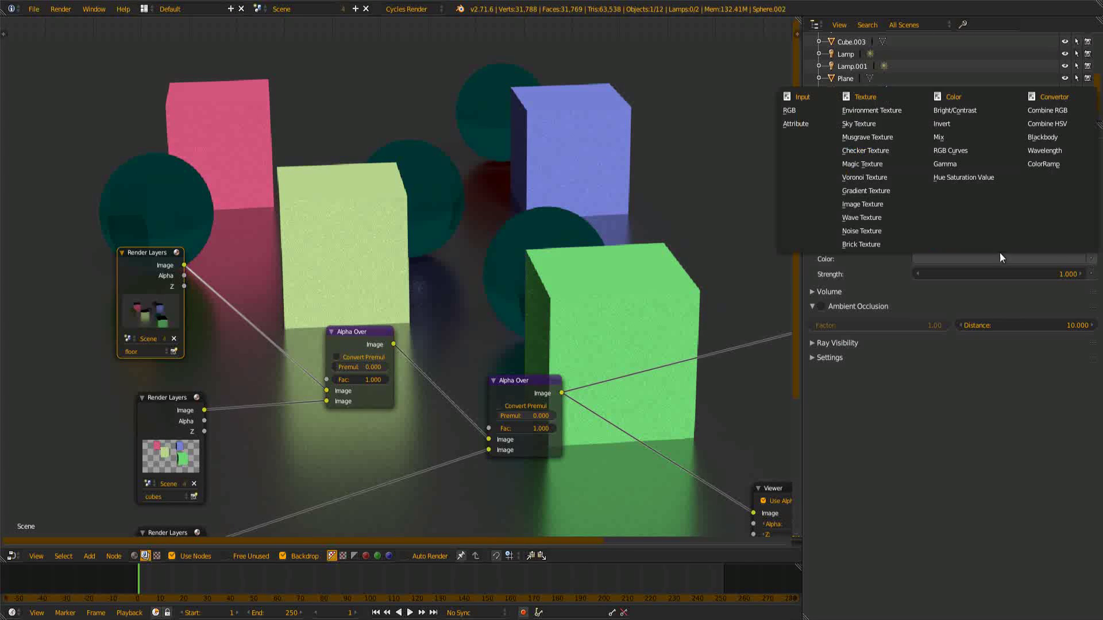
click(862, 109)
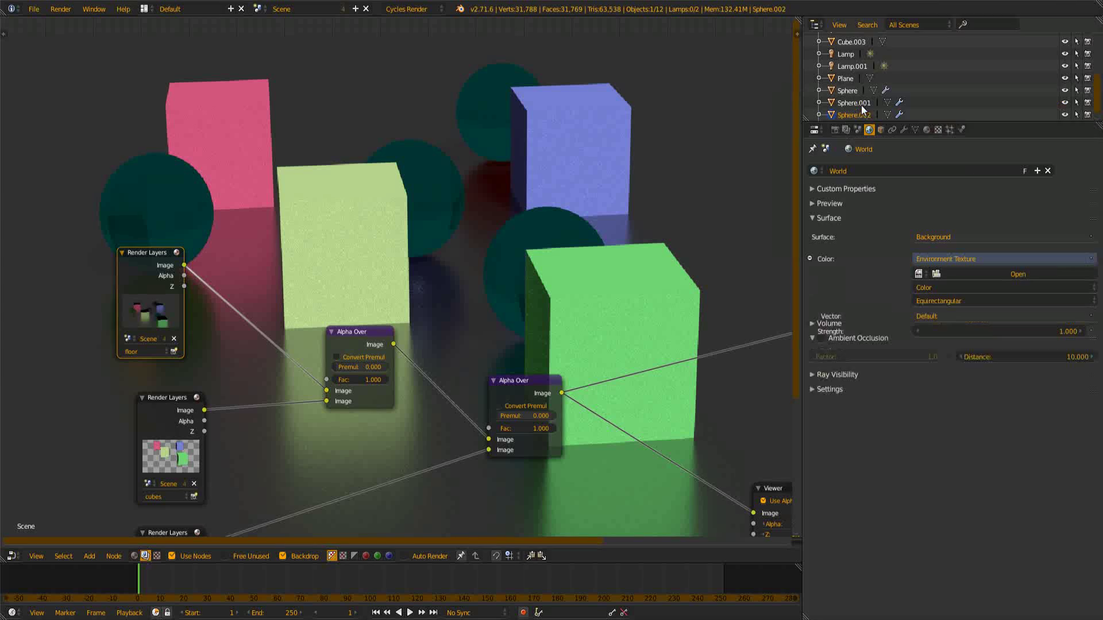
click(1060, 271)
click(244, 101)
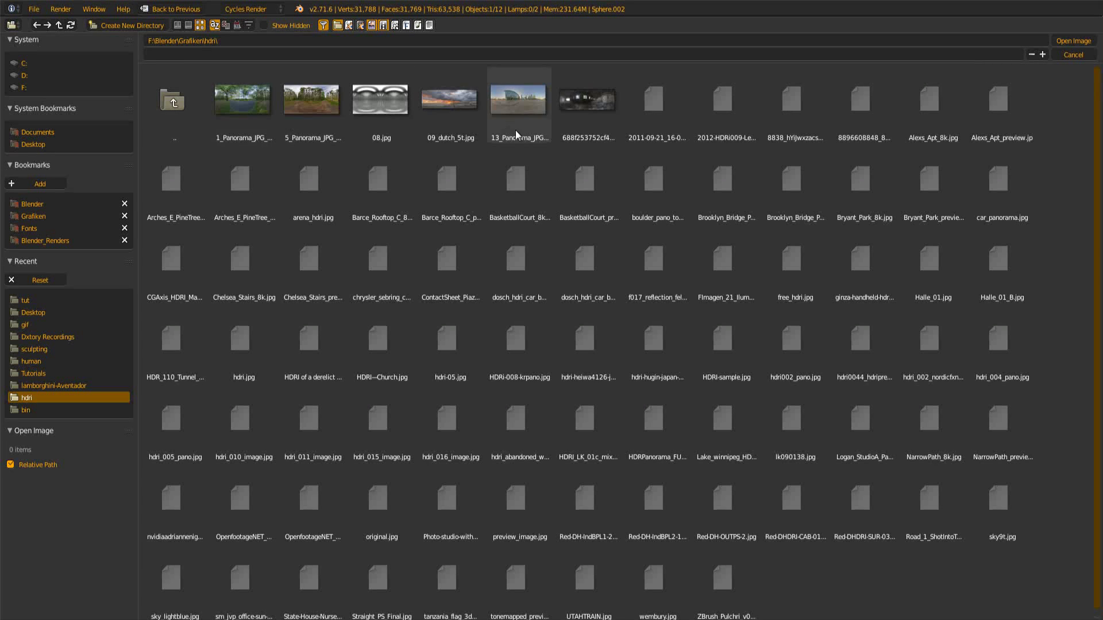
double_click(390, 102)
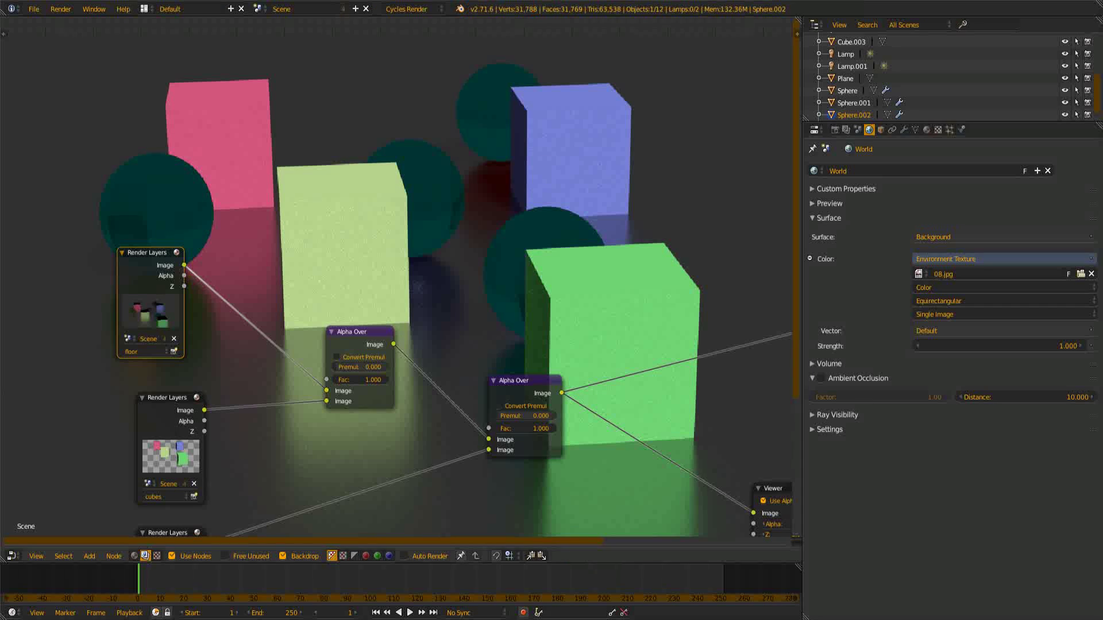
- Check the world's additional settings and return to the settings of the spheres render layer
click(829, 430)
click(827, 428)
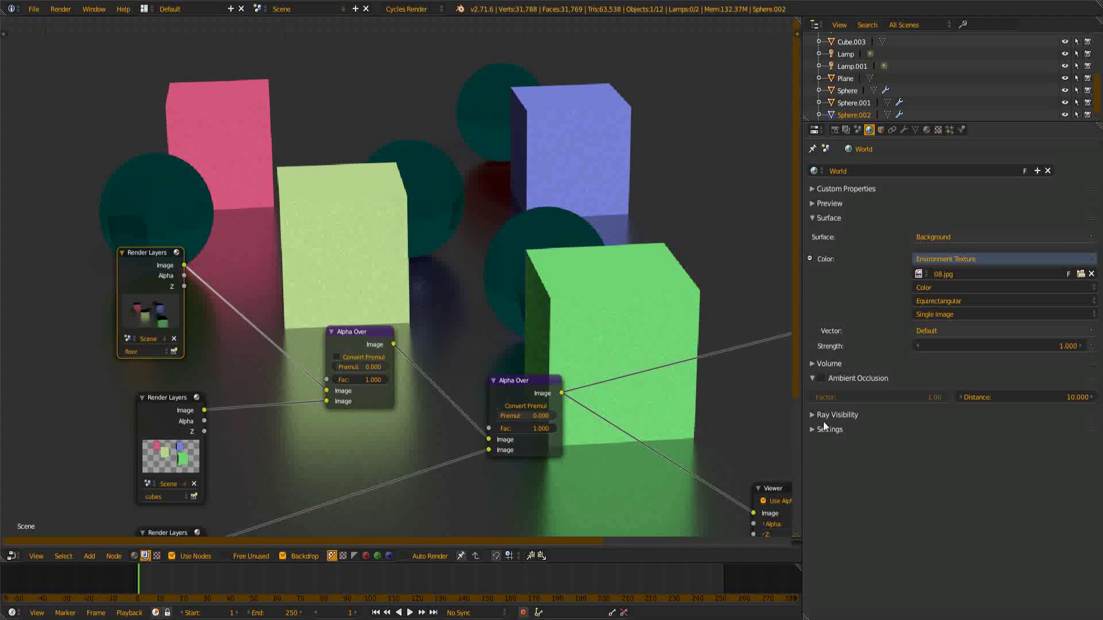
click(834, 130)
click(845, 130)
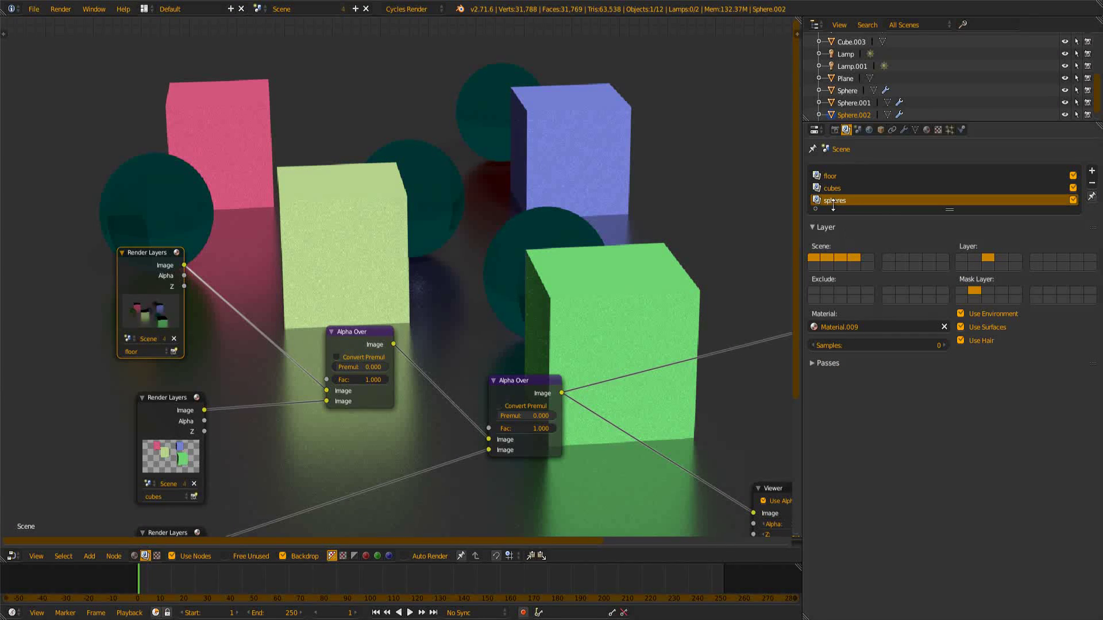
- Check the floor and cubes render layer settings and turn off Use Environment for the spheres layer
click(846, 178)
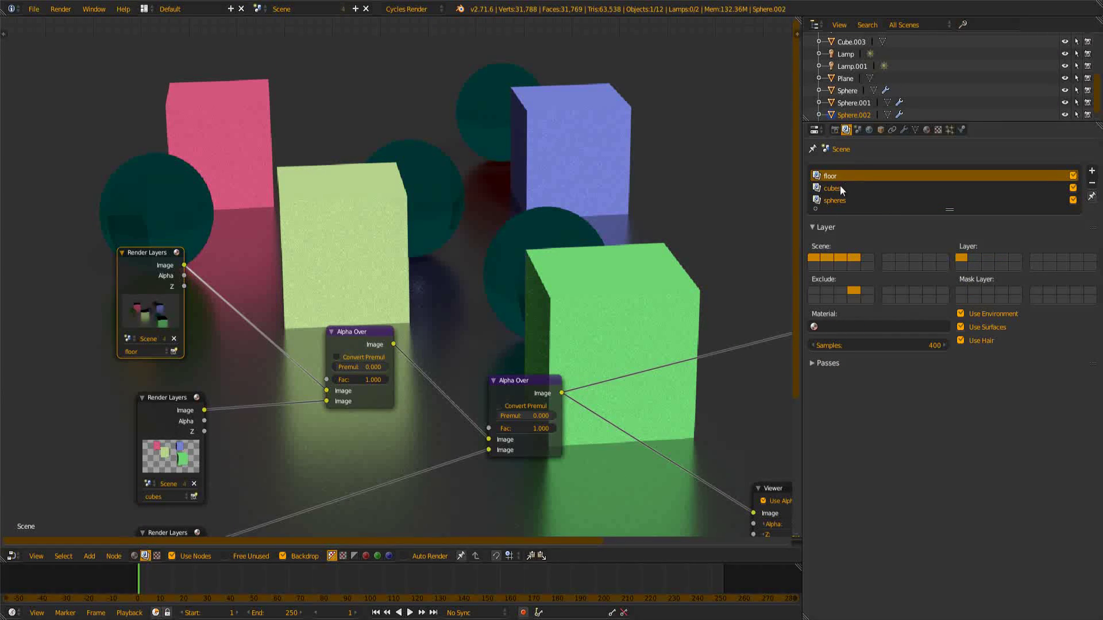
click(836, 187)
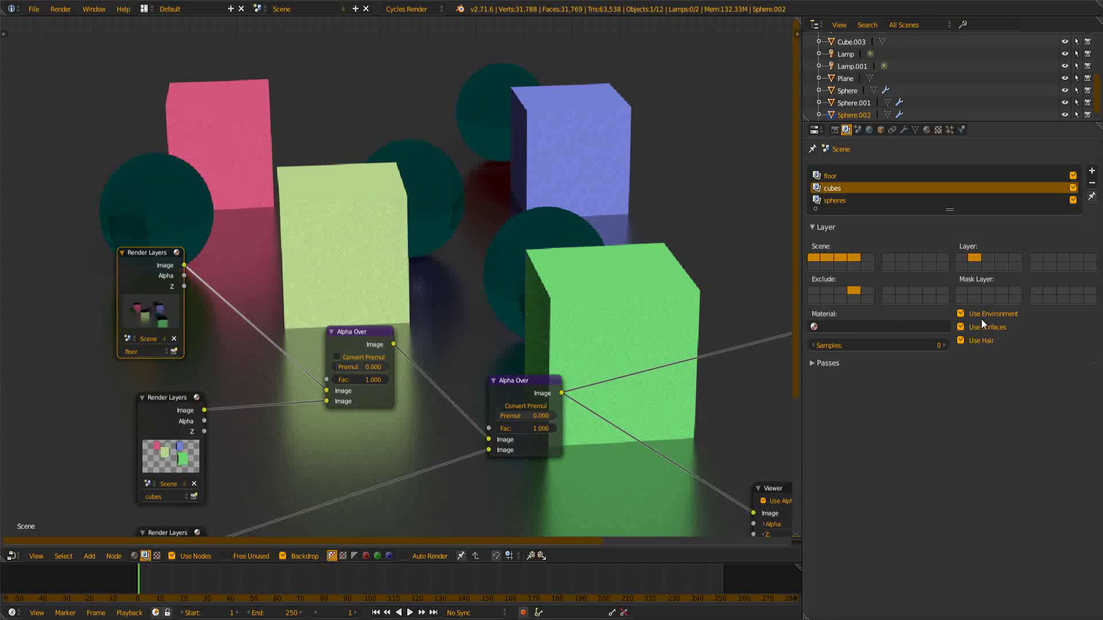
click(838, 201)
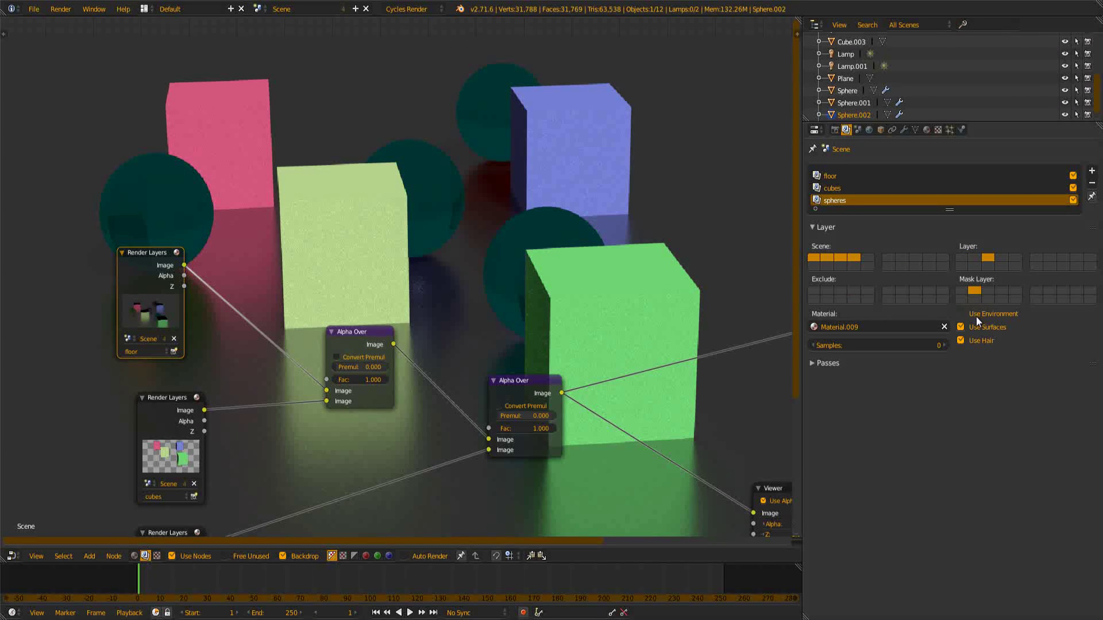
scroll(539, 264, down, 3)
middle_drag(362, 186, 380, 231)
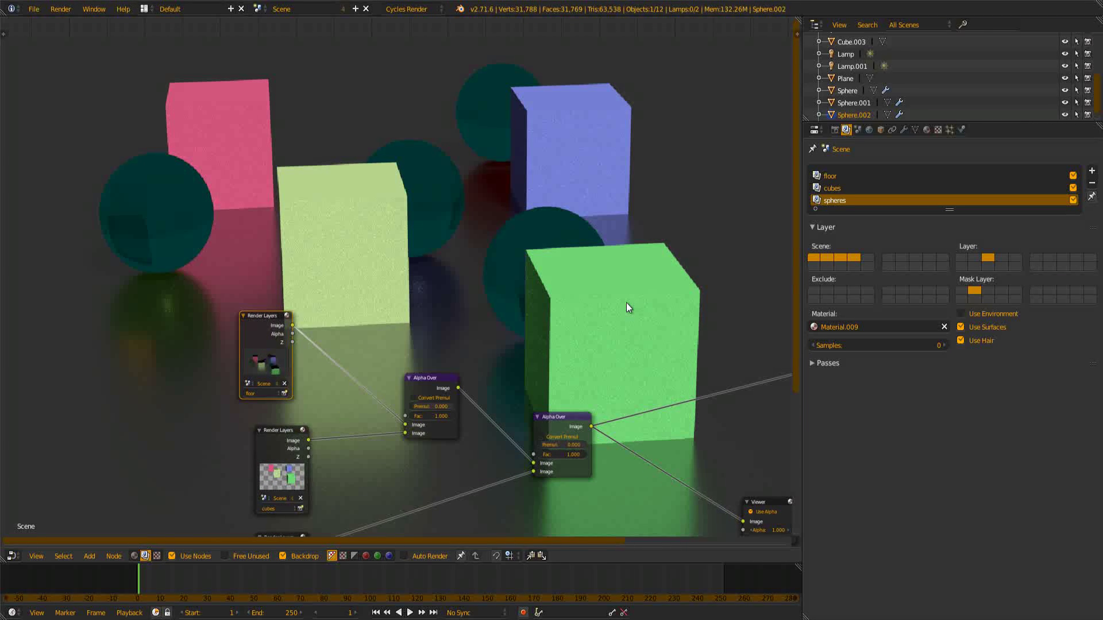
middle_drag(751, 154, 627, 169)
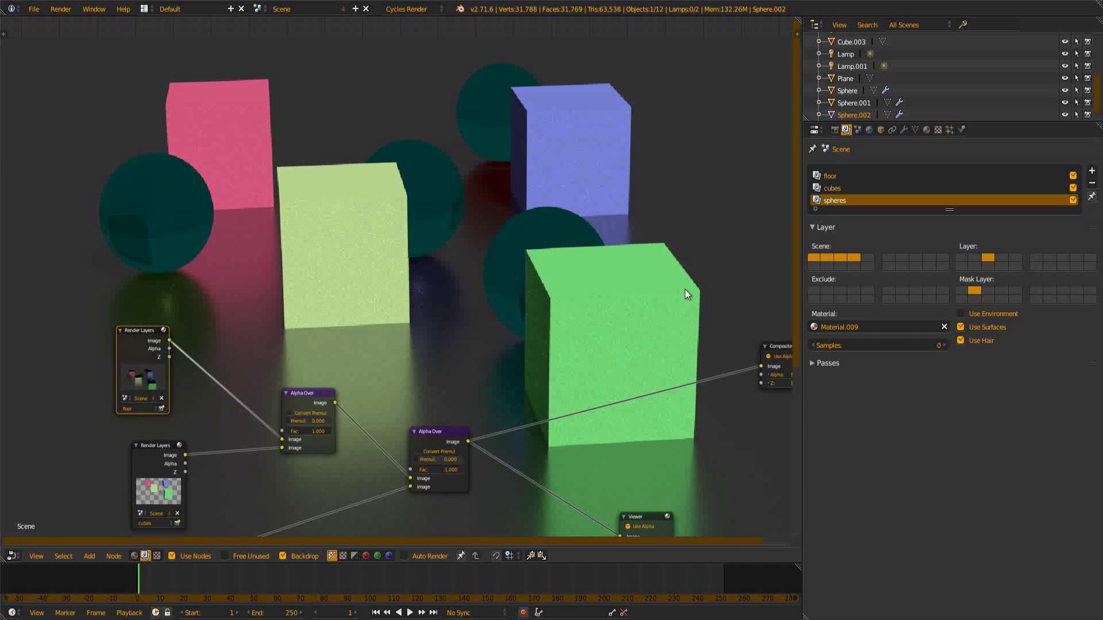
- Cancel the started render, remove the material override from the spheres layer and render all layers again
key(F12)
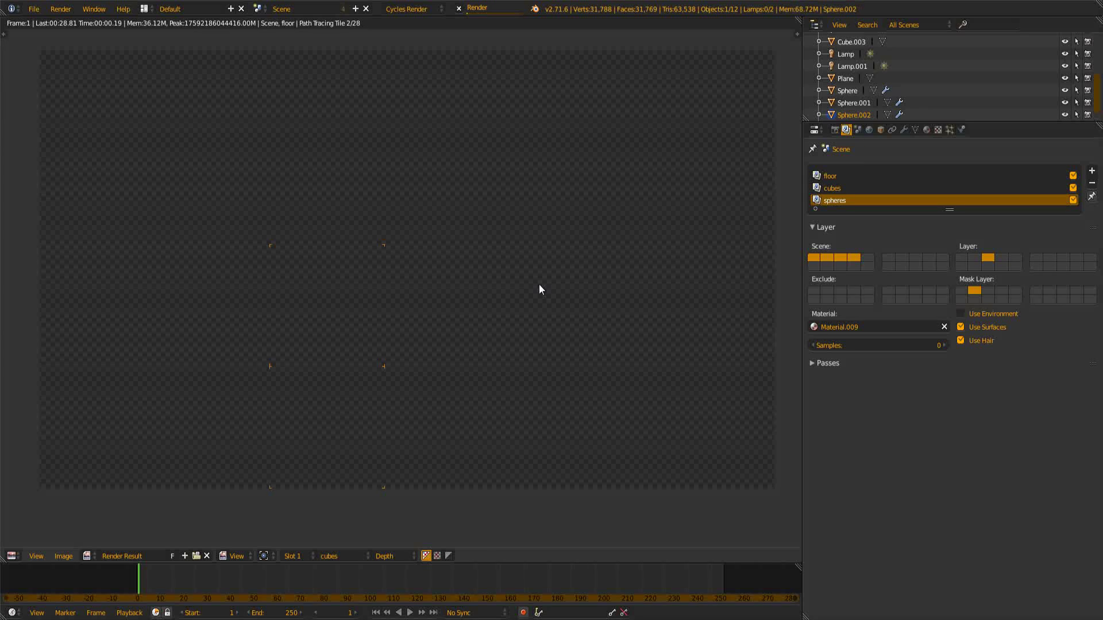
key(Escape)
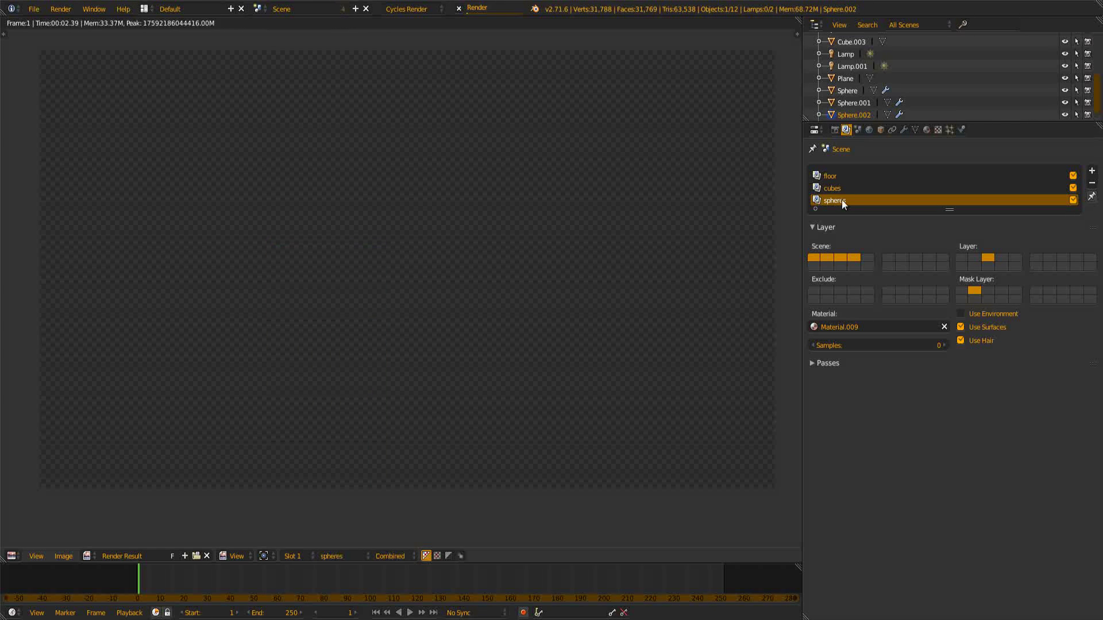
click(944, 326)
key(F12)
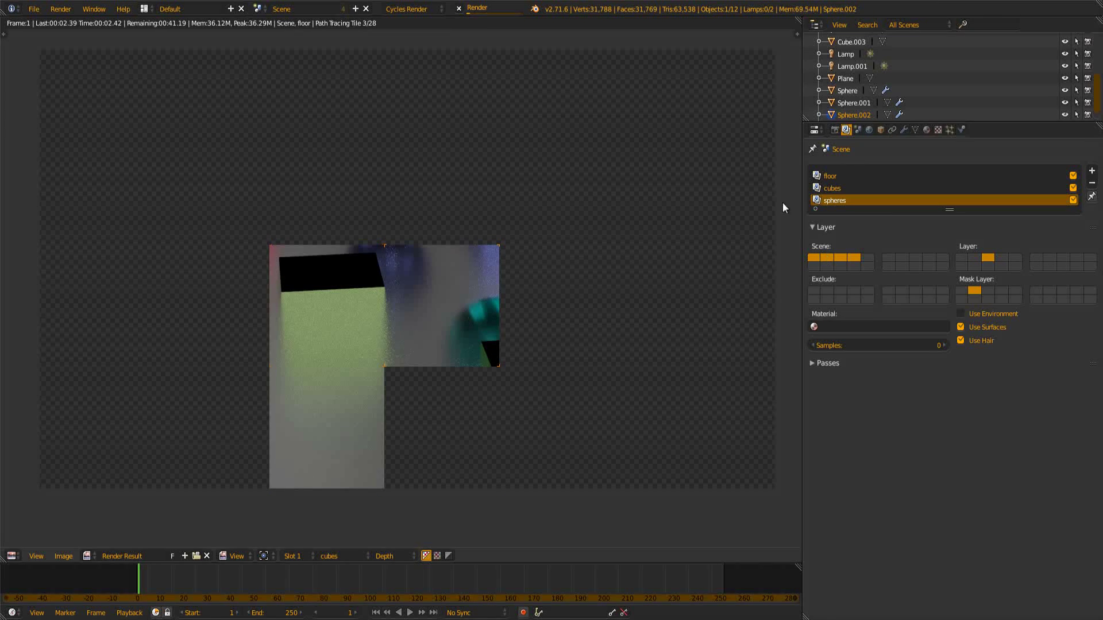
- Examine the floor, cubes and spheres layers as they render without the material override
click(832, 189)
click(836, 199)
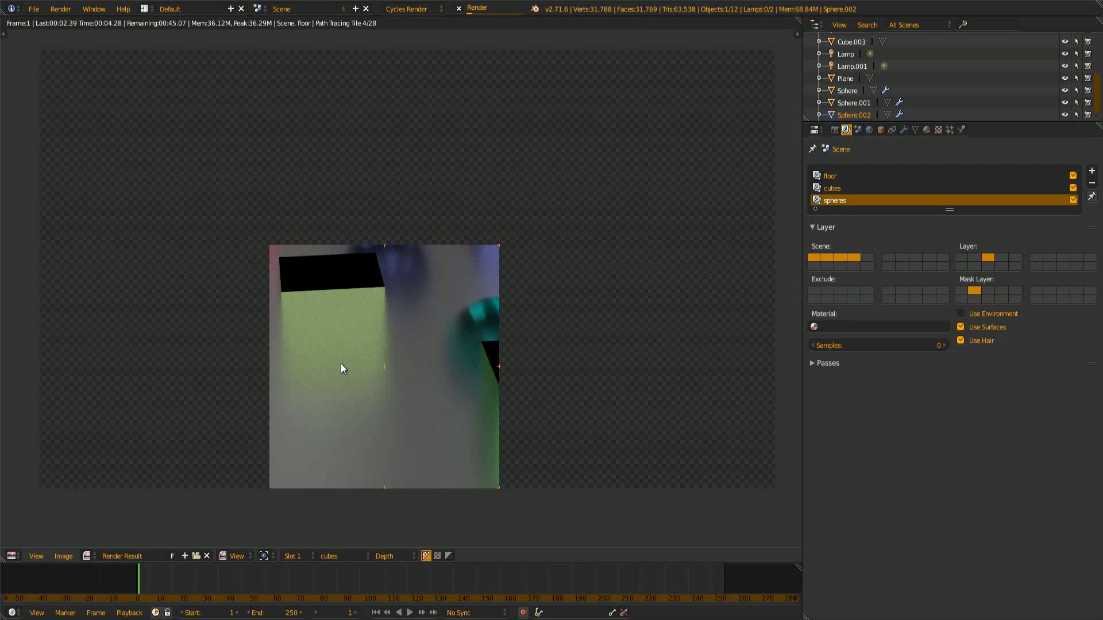
scroll(377, 348, down, 1)
middle_drag(361, 364, 428, 324)
scroll(428, 324, up, 1)
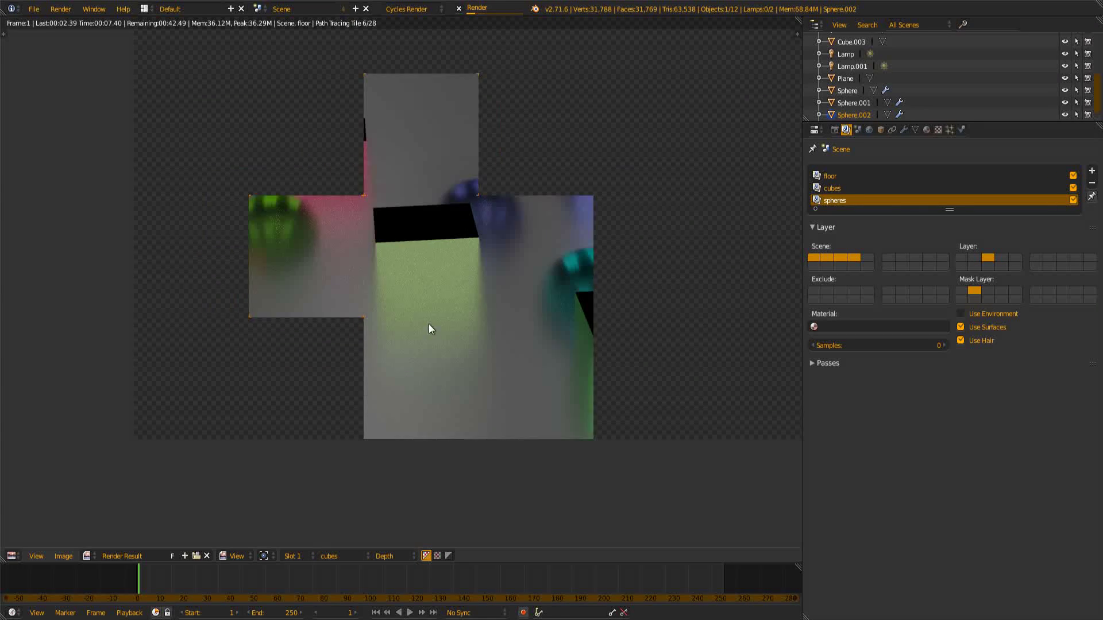
scroll(442, 348, up, 1)
middle_drag(385, 144, 387, 153)
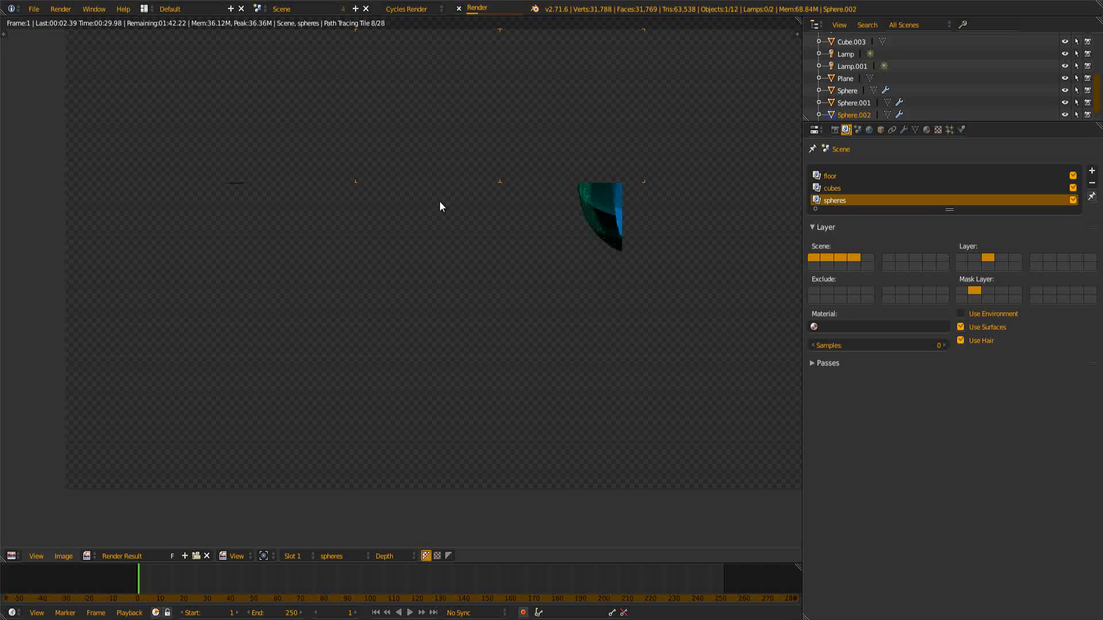
scroll(498, 135, down, 2)
scroll(480, 195, down, 1)
scroll(496, 181, up, 2)
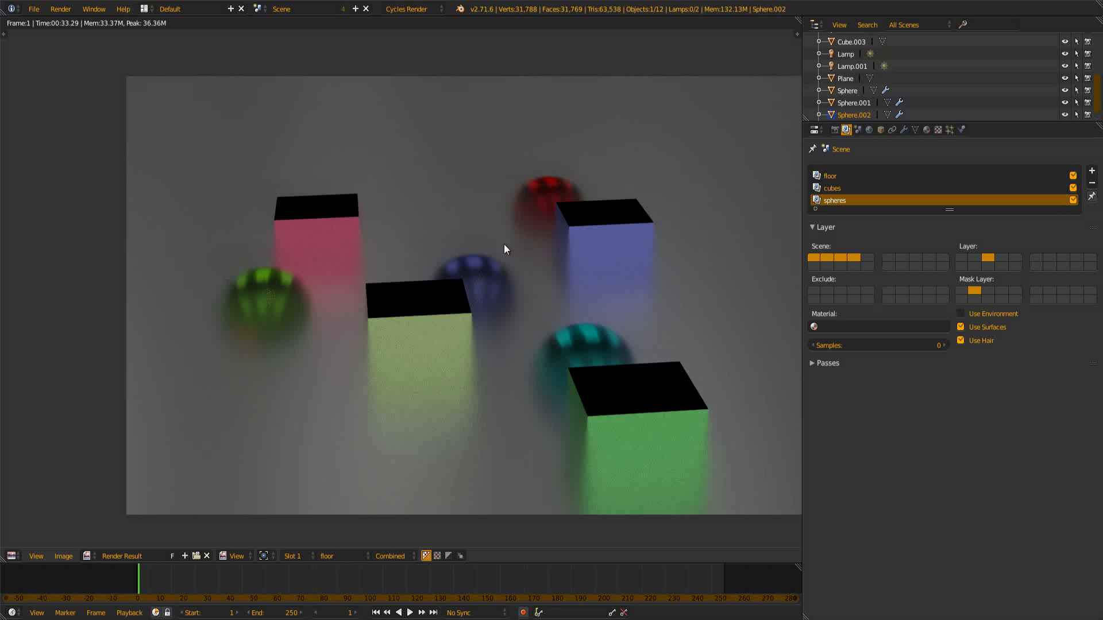
- Return to the compositing nodes, inspect the spheres in the composited backdrop and show the cubes layer's settings
key(shift+F3)
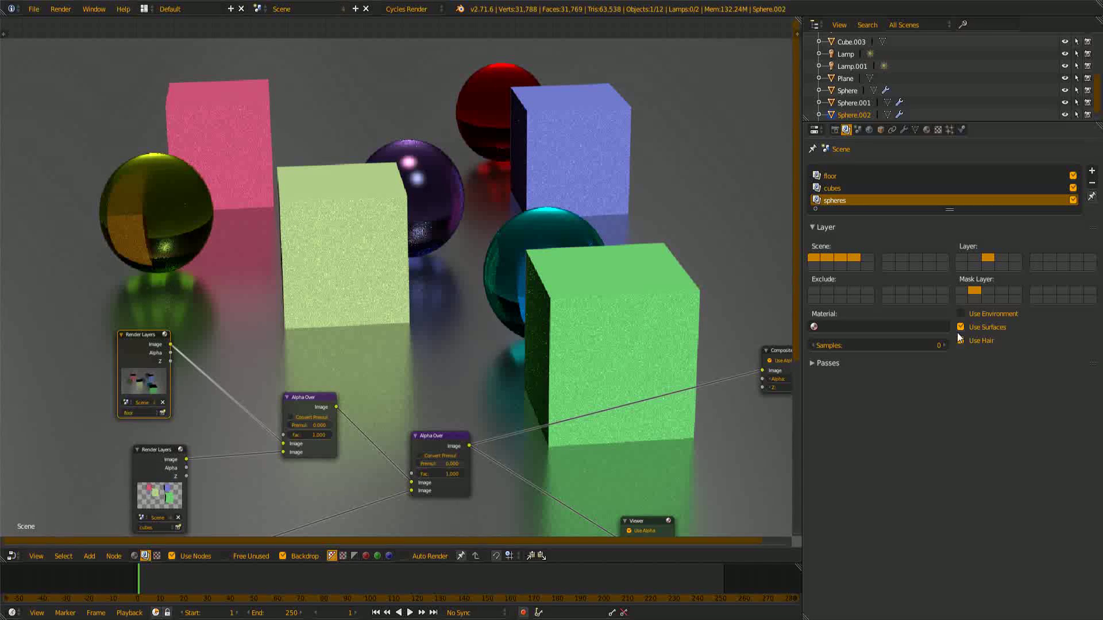
click(983, 316)
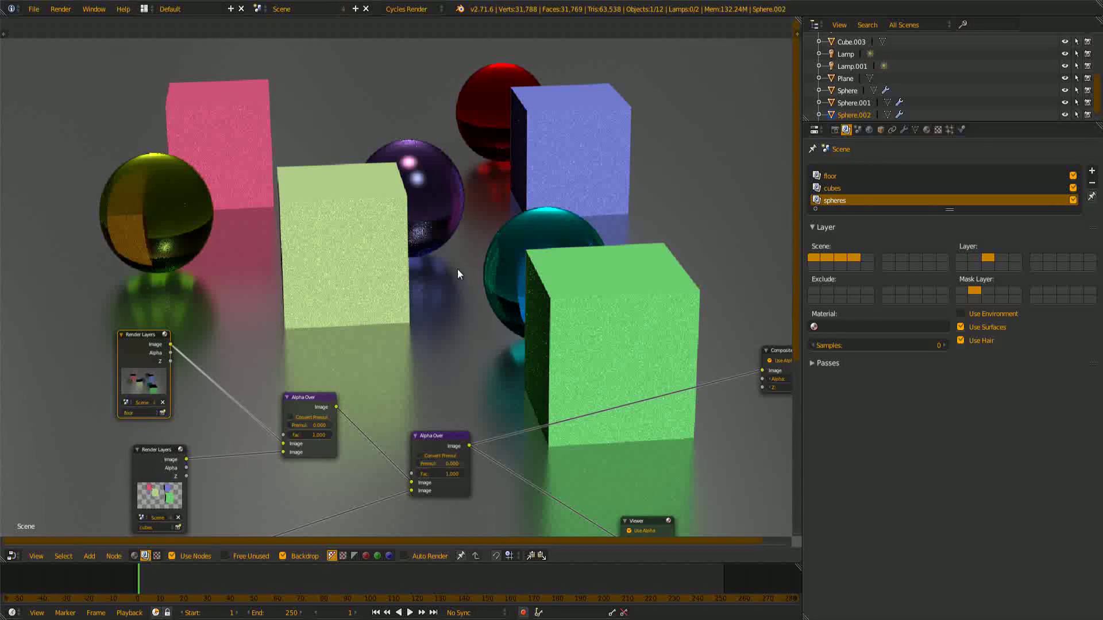
middle_drag(538, 288, 543, 310)
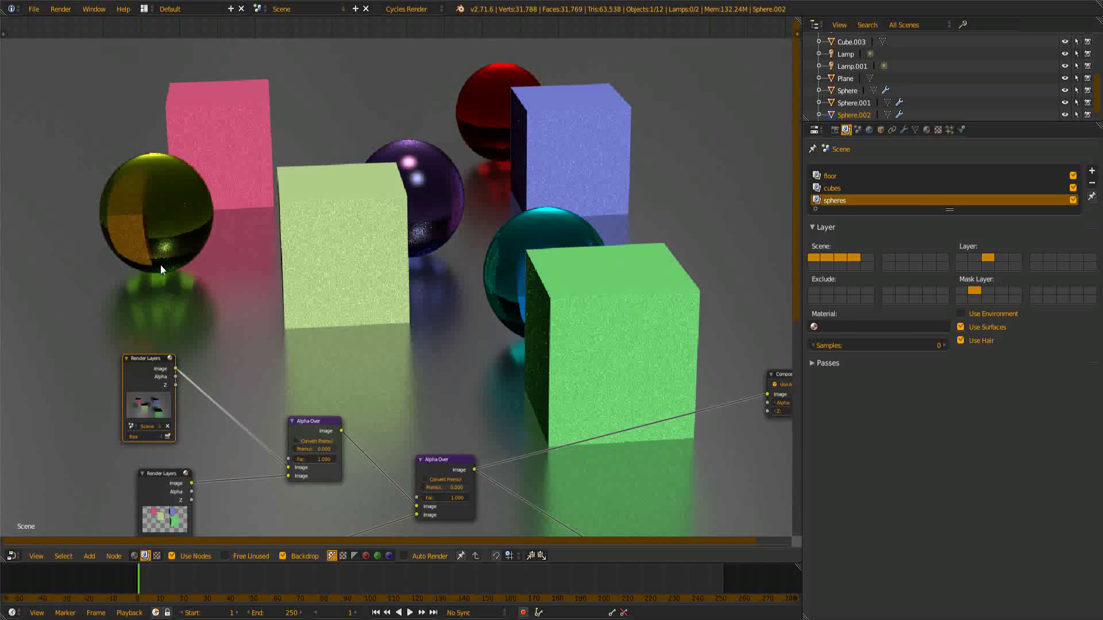
click(962, 314)
click(832, 189)
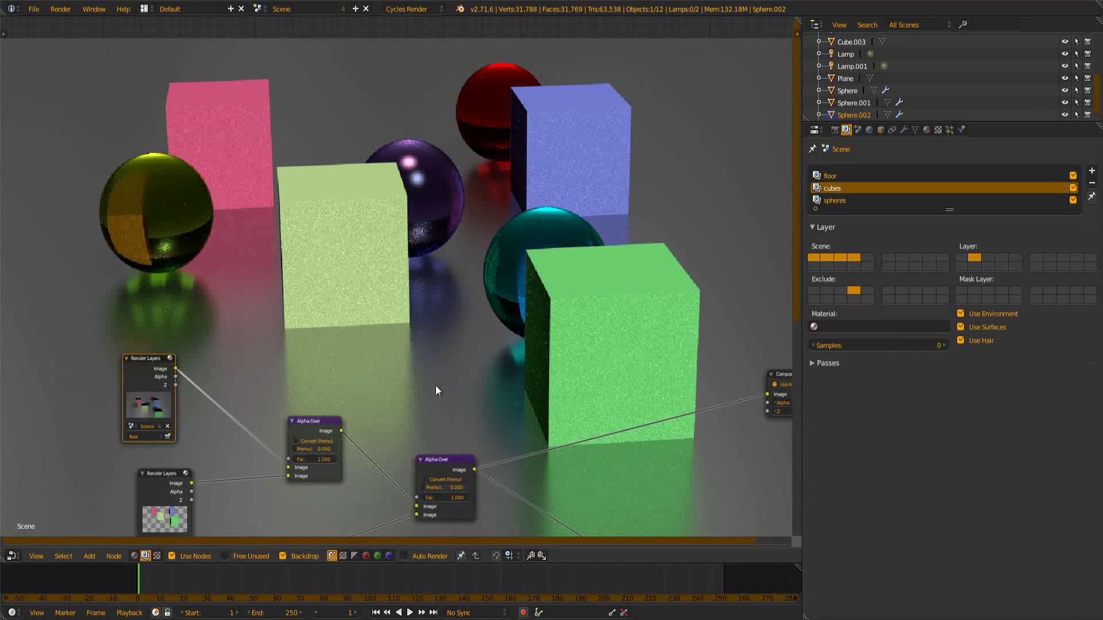
- Switch to the 3D view, look at the types of objects to add and the particle settings, and return to the render layer settings
key(shift+F5)
key(shift+a)
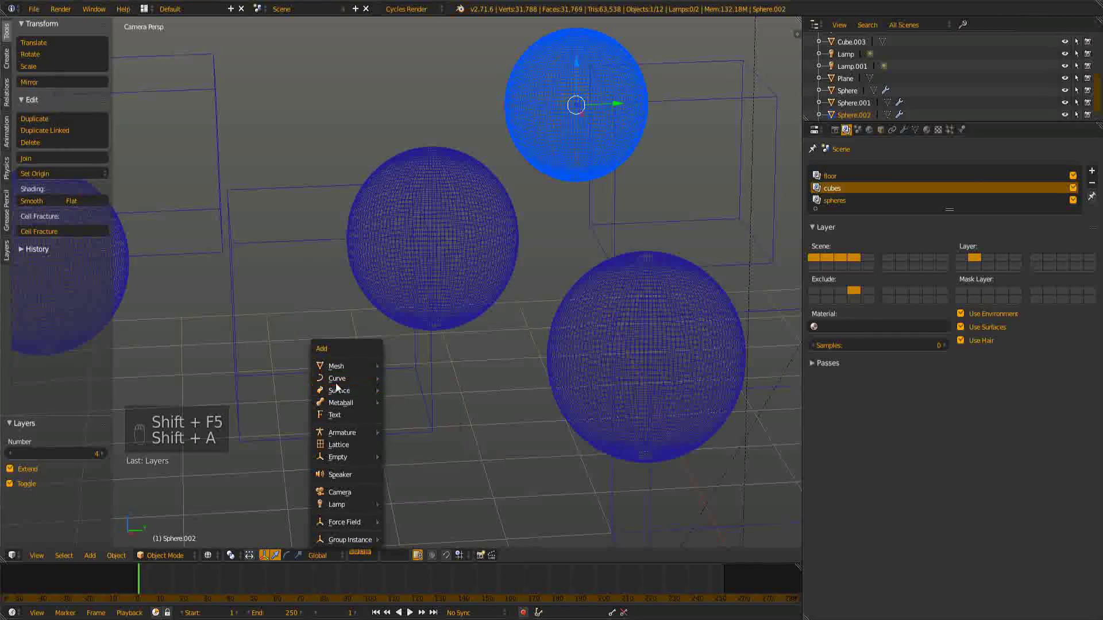
mouse_move(339, 390)
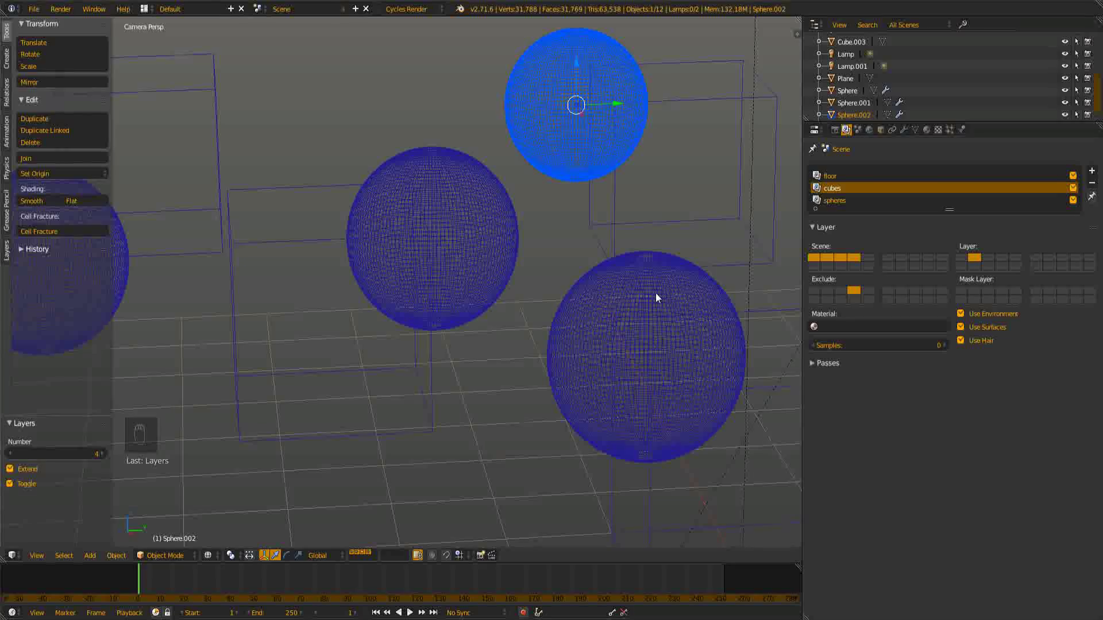
scroll(656, 293, down, 2)
scroll(656, 292, up, 4)
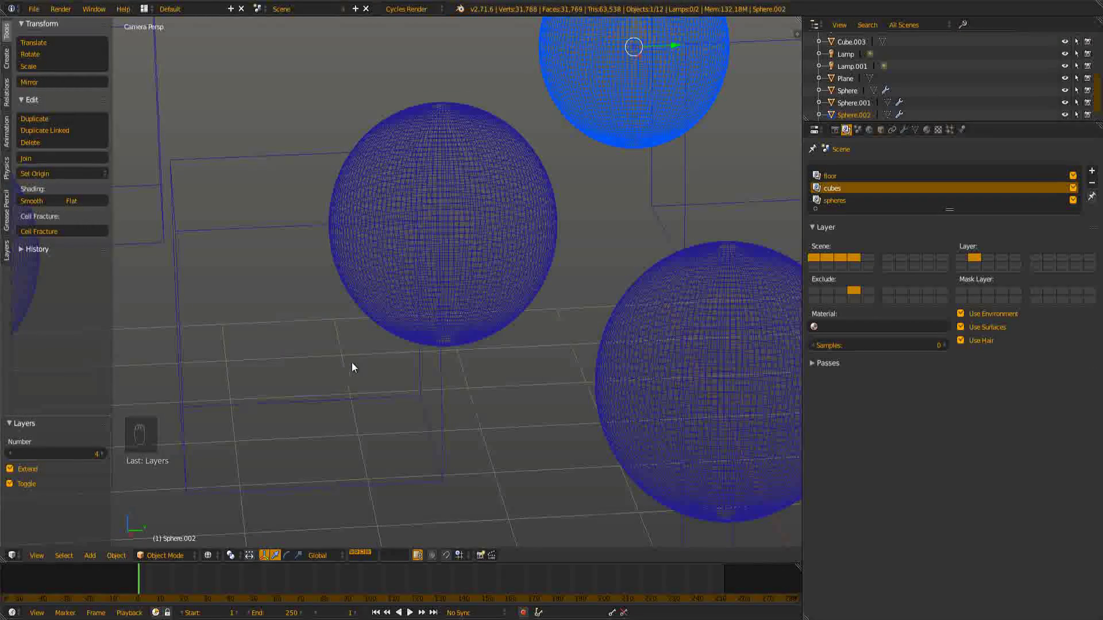
click(949, 129)
click(845, 130)
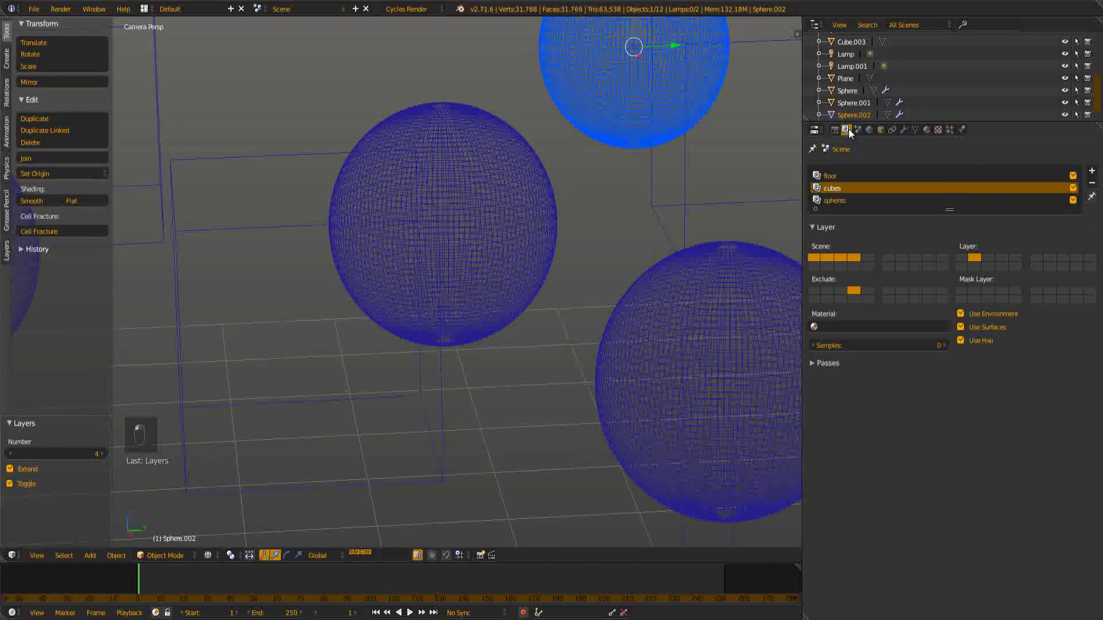
- Show the whole camera frame in the 3D view and expand the cubes render layer's Passes settings
scroll(235, 379, down, 6)
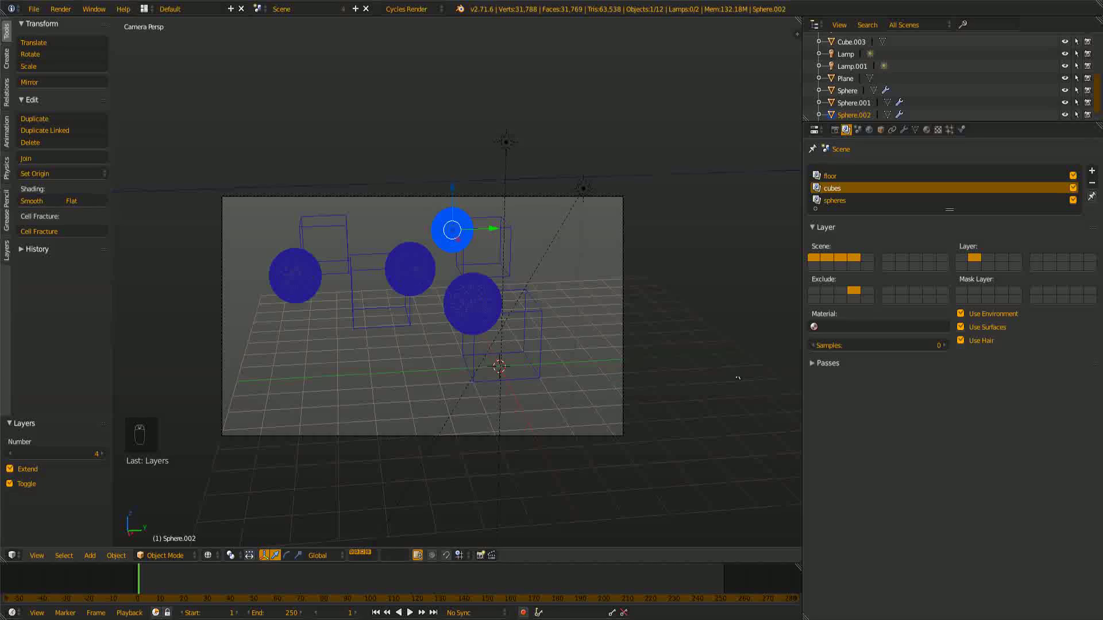
click(828, 363)
click(828, 363)
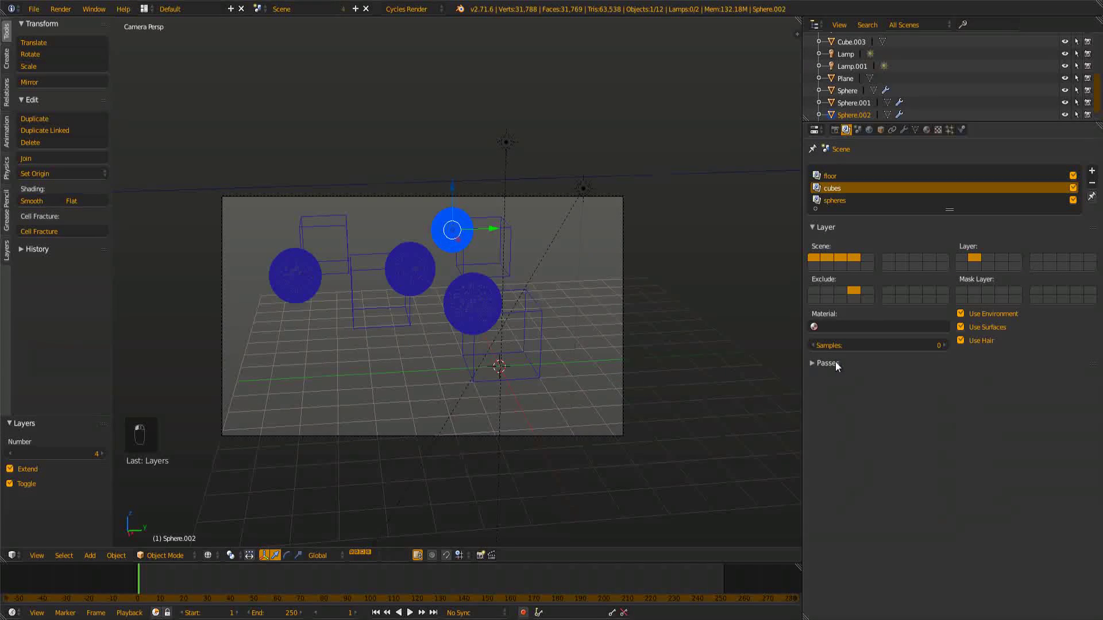
click(834, 363)
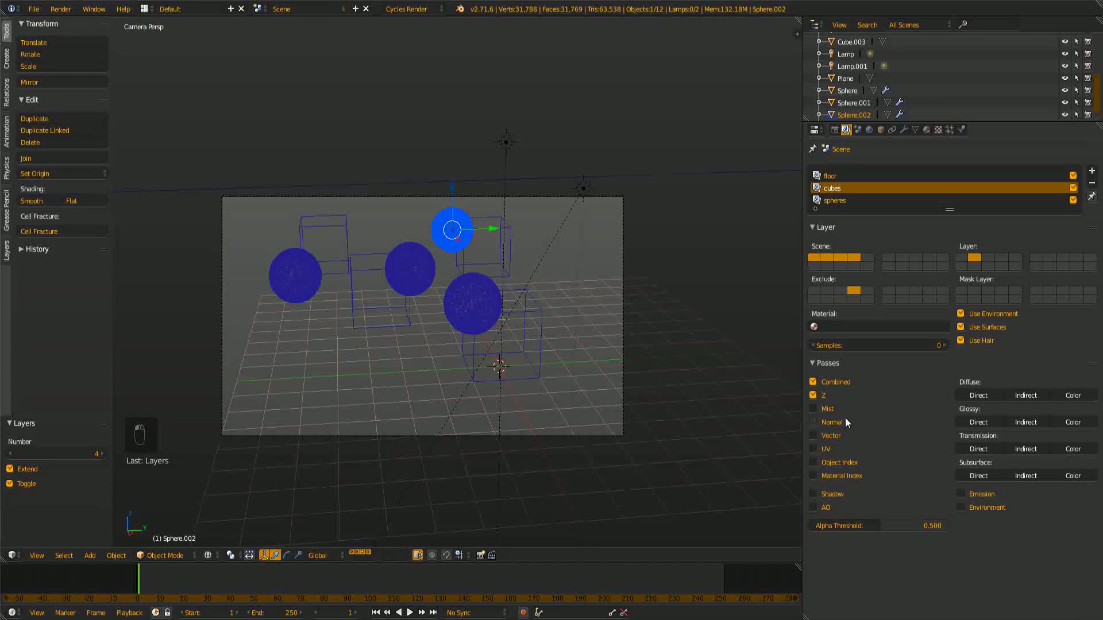